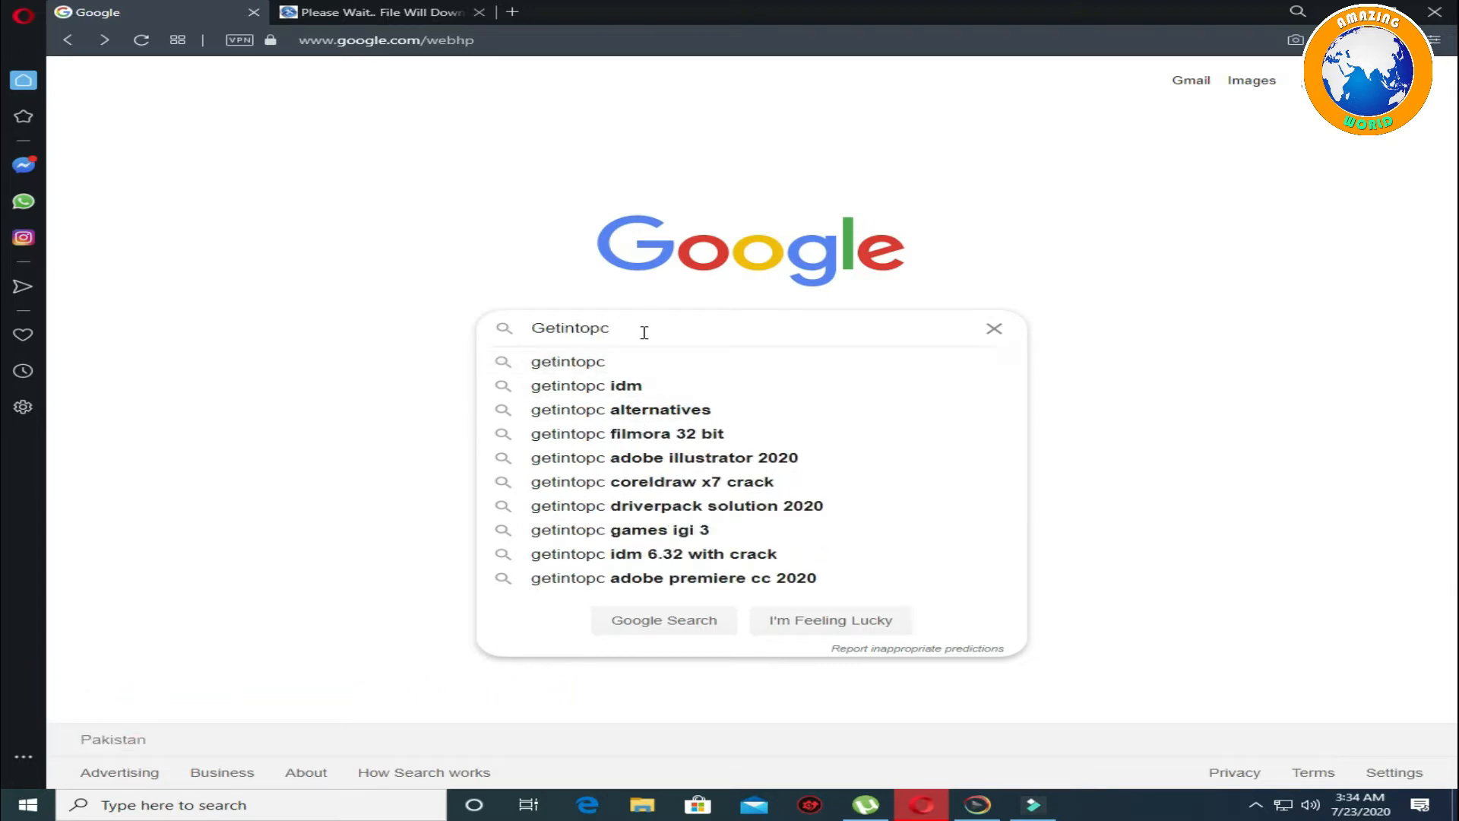
# Open the Get Into PC website from a Google search for Getintopc and search the site for "Explandio".
pyautogui.press('Return')
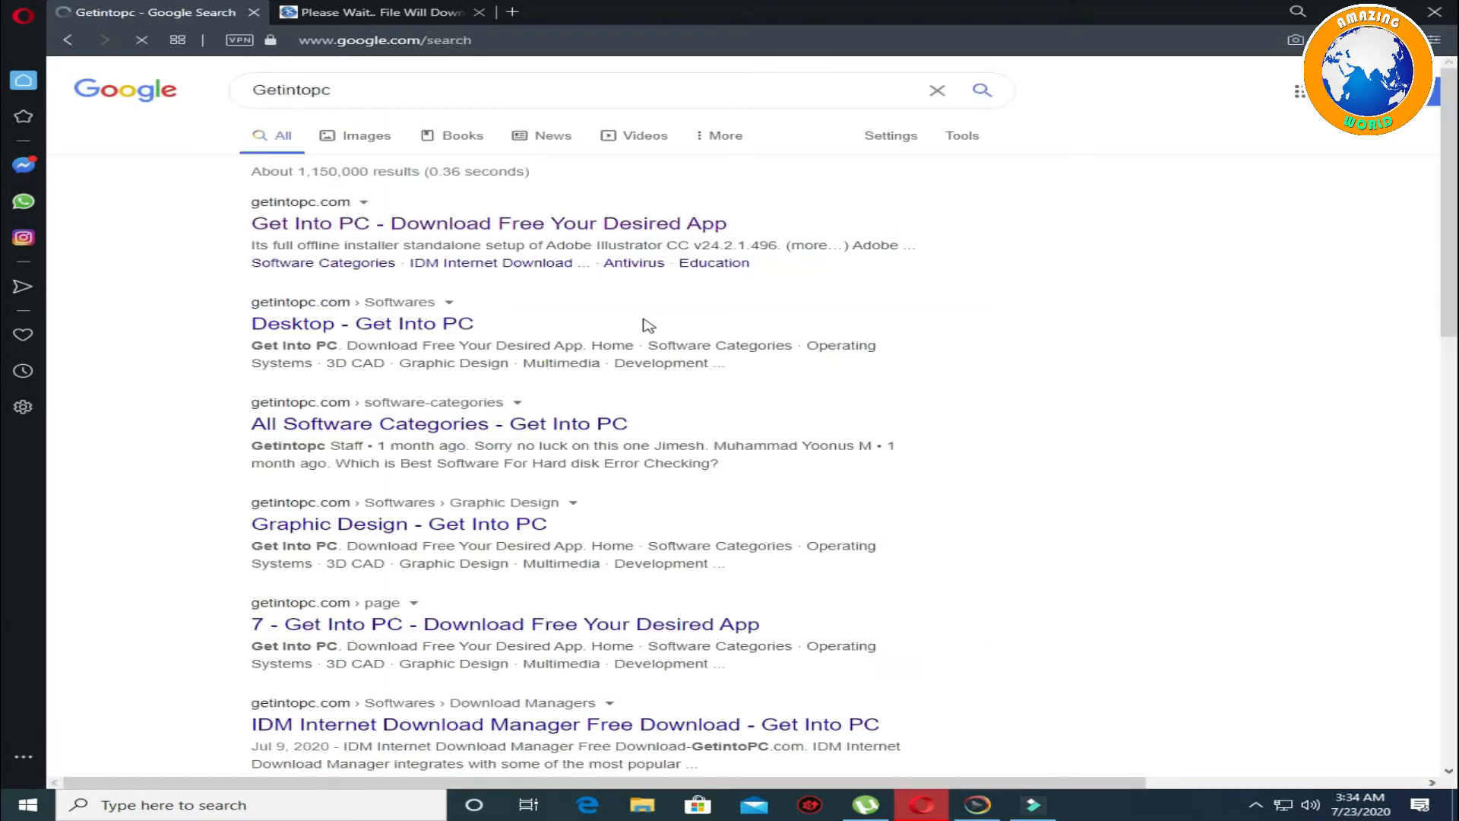
pyautogui.click(325, 230)
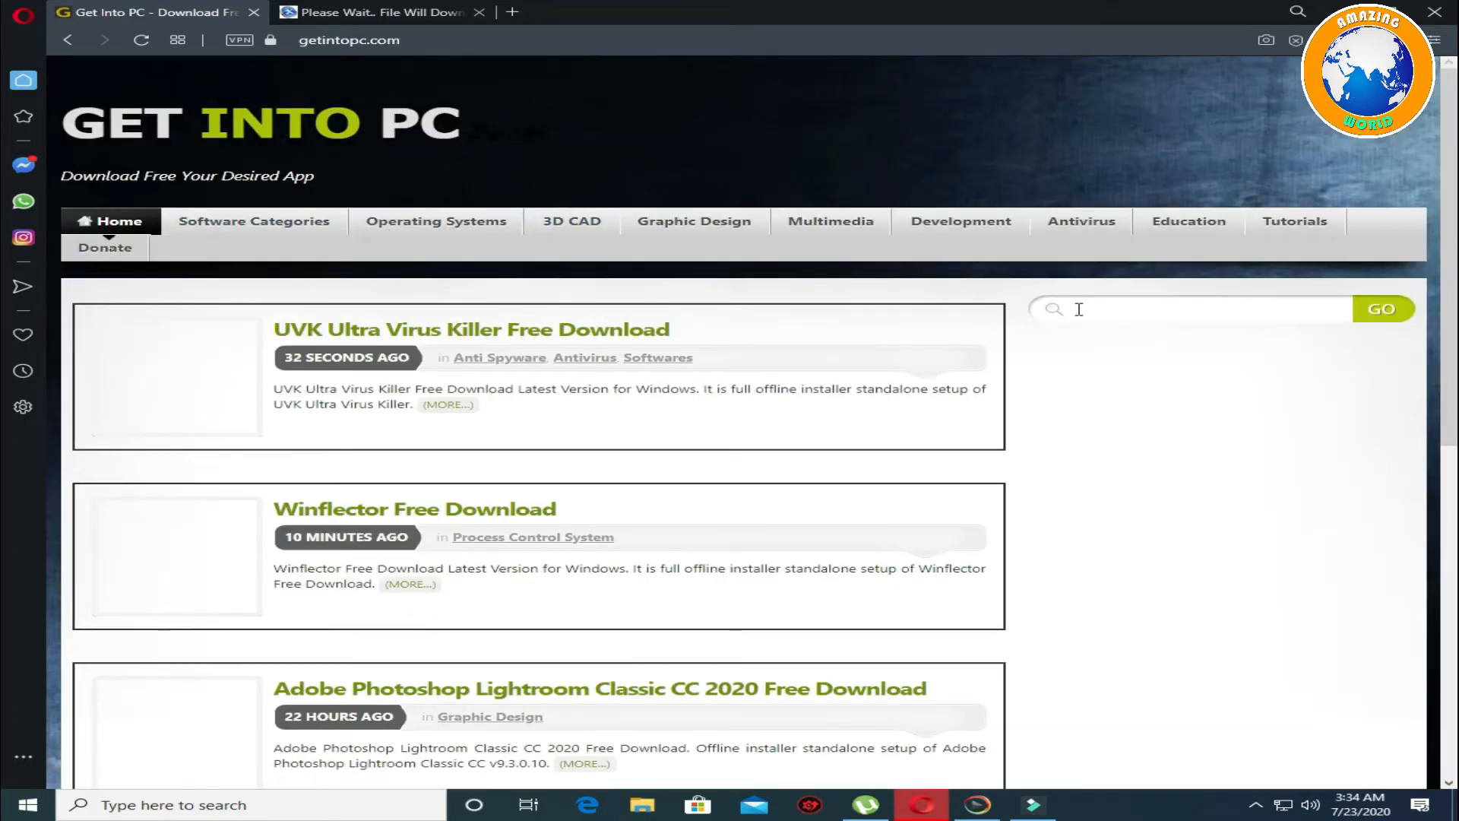
pyautogui.click(1110, 308)
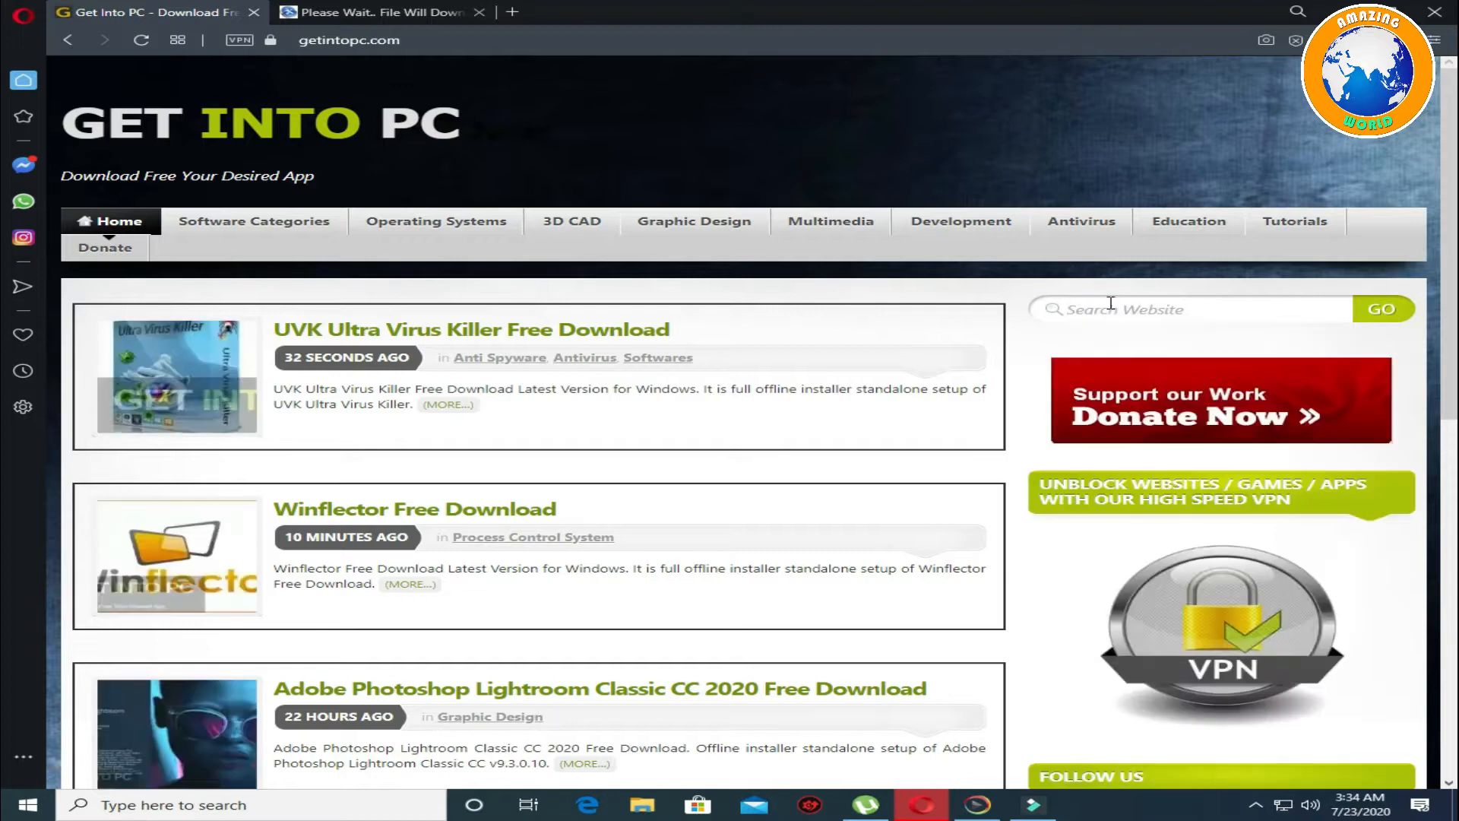
pyautogui.click(1097, 304)
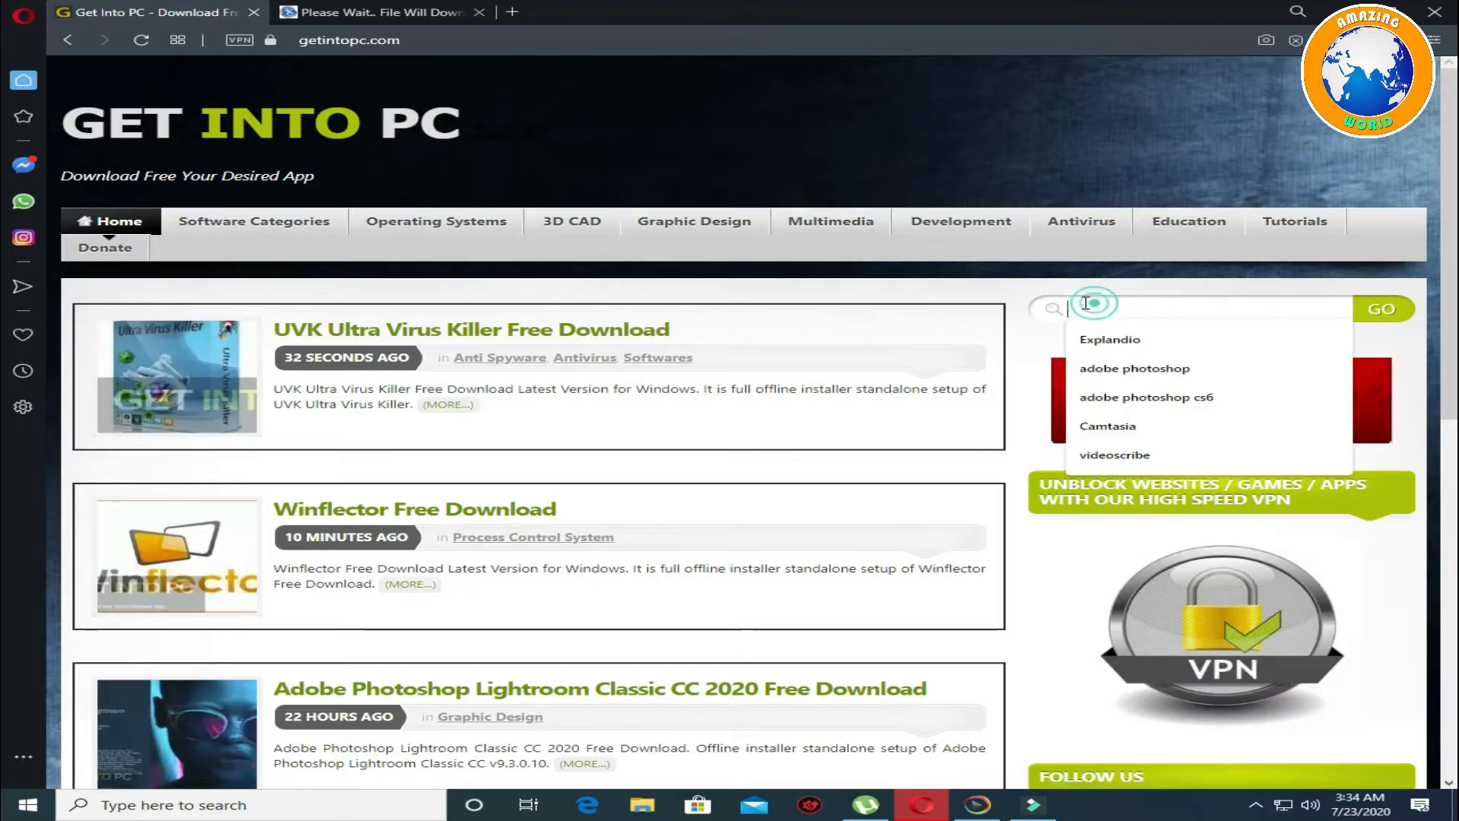
pyautogui.write('E')
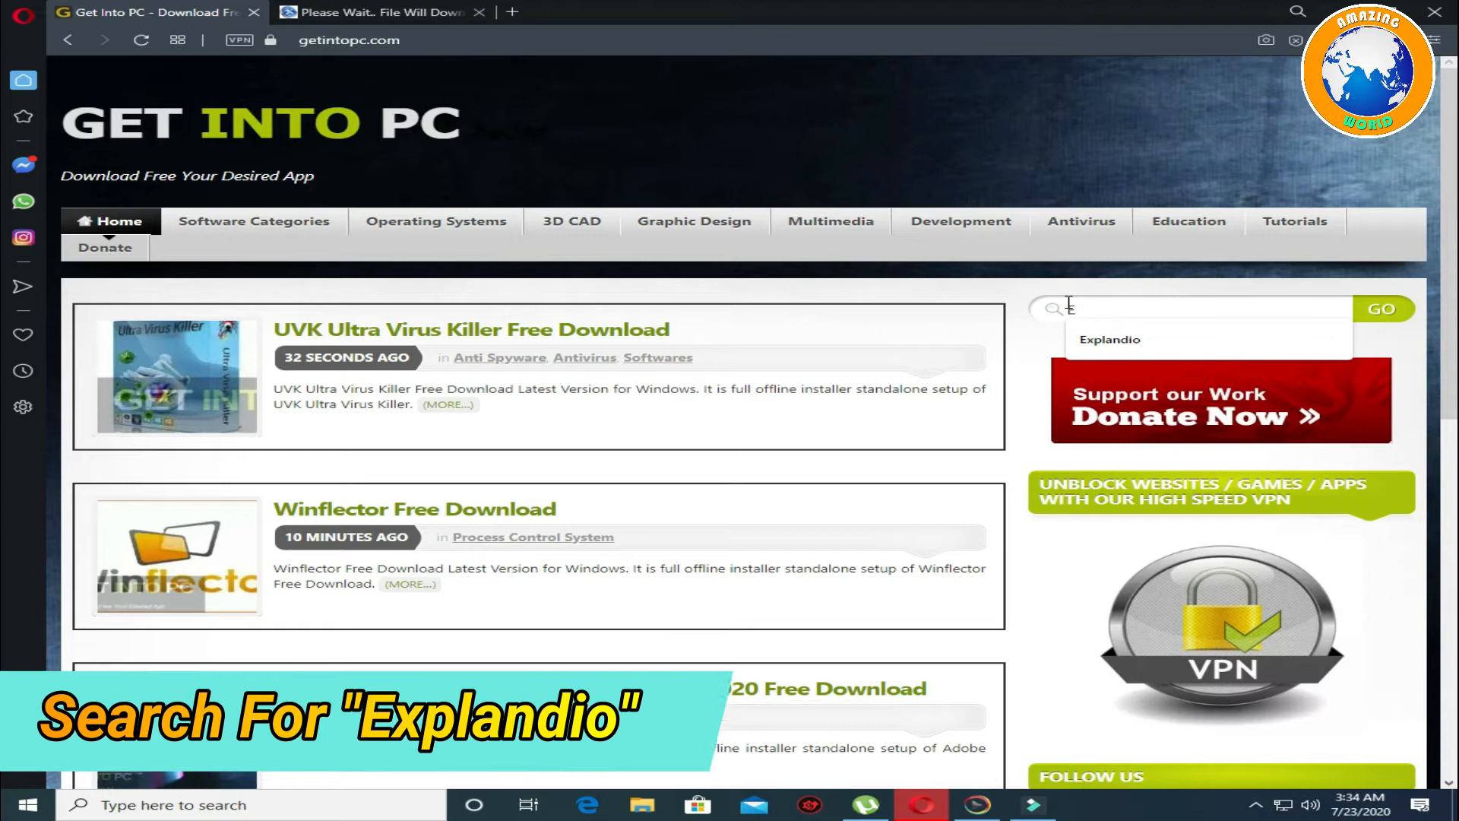
pyautogui.write('xplandio')
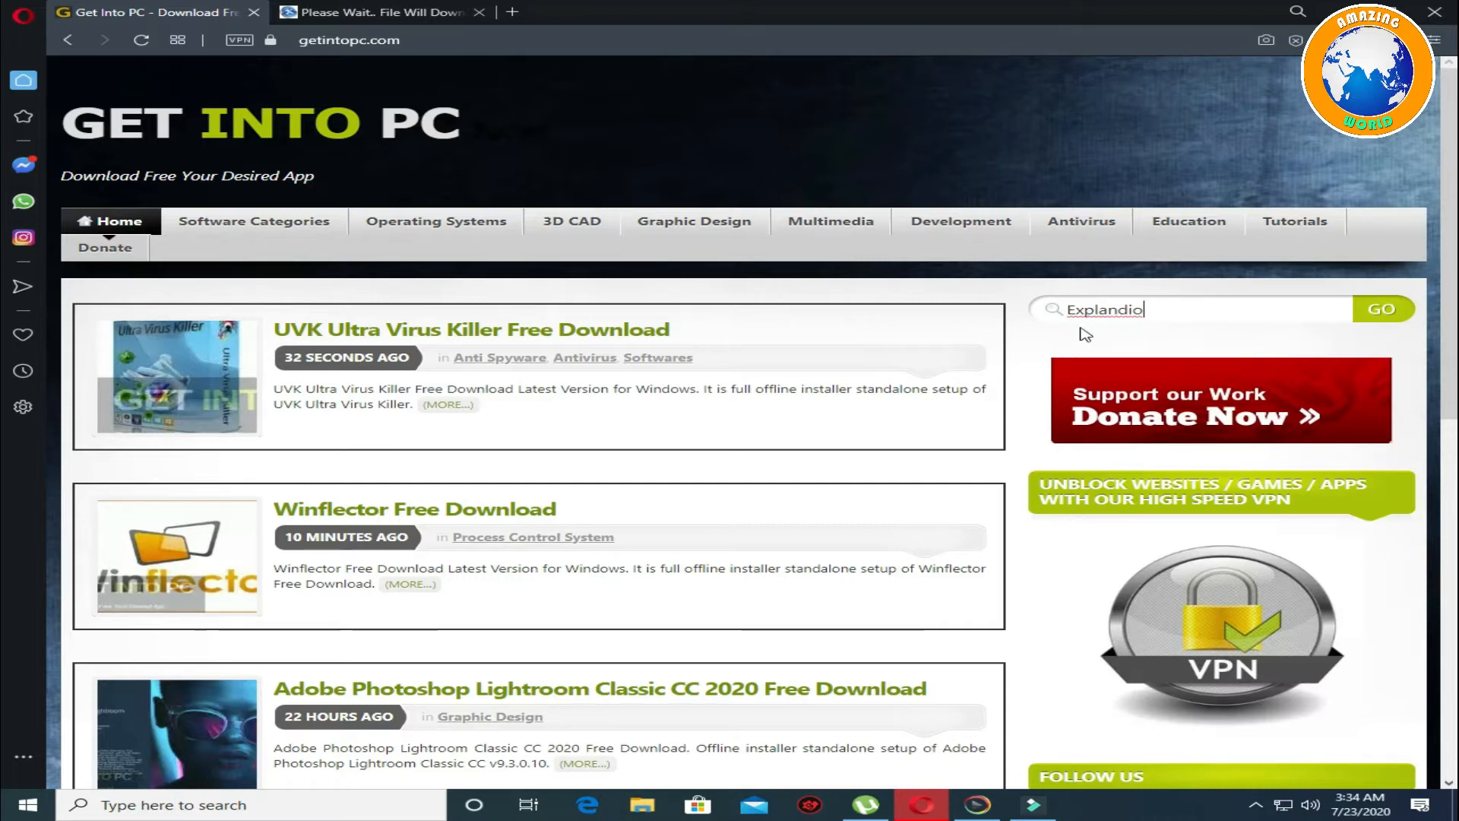
pyautogui.click(1370, 313)
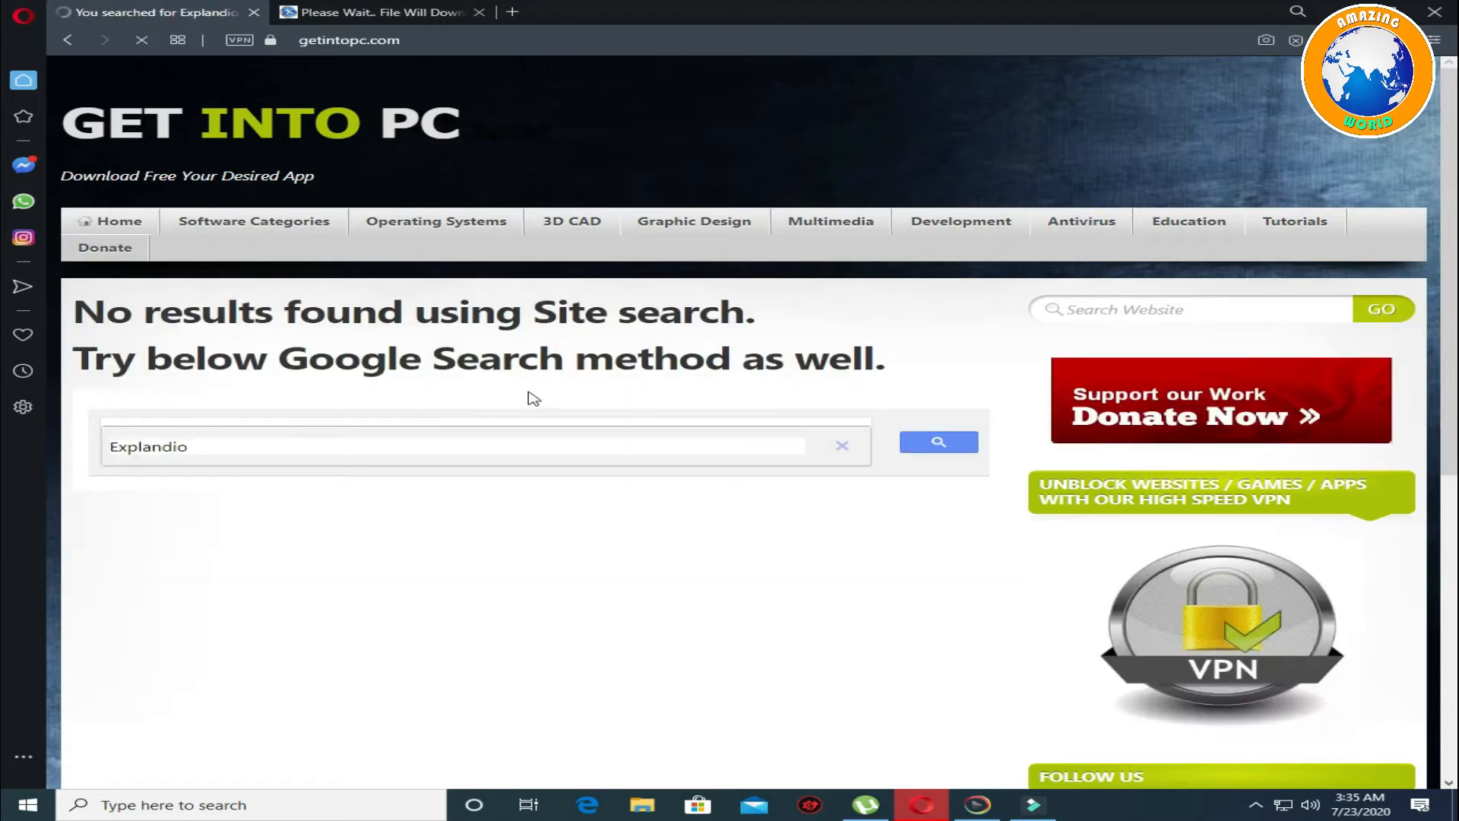
# Open the Explaindio Video Creator Platinum Free Download page from the search results.
pyautogui.scroll(-1, 368, 530)
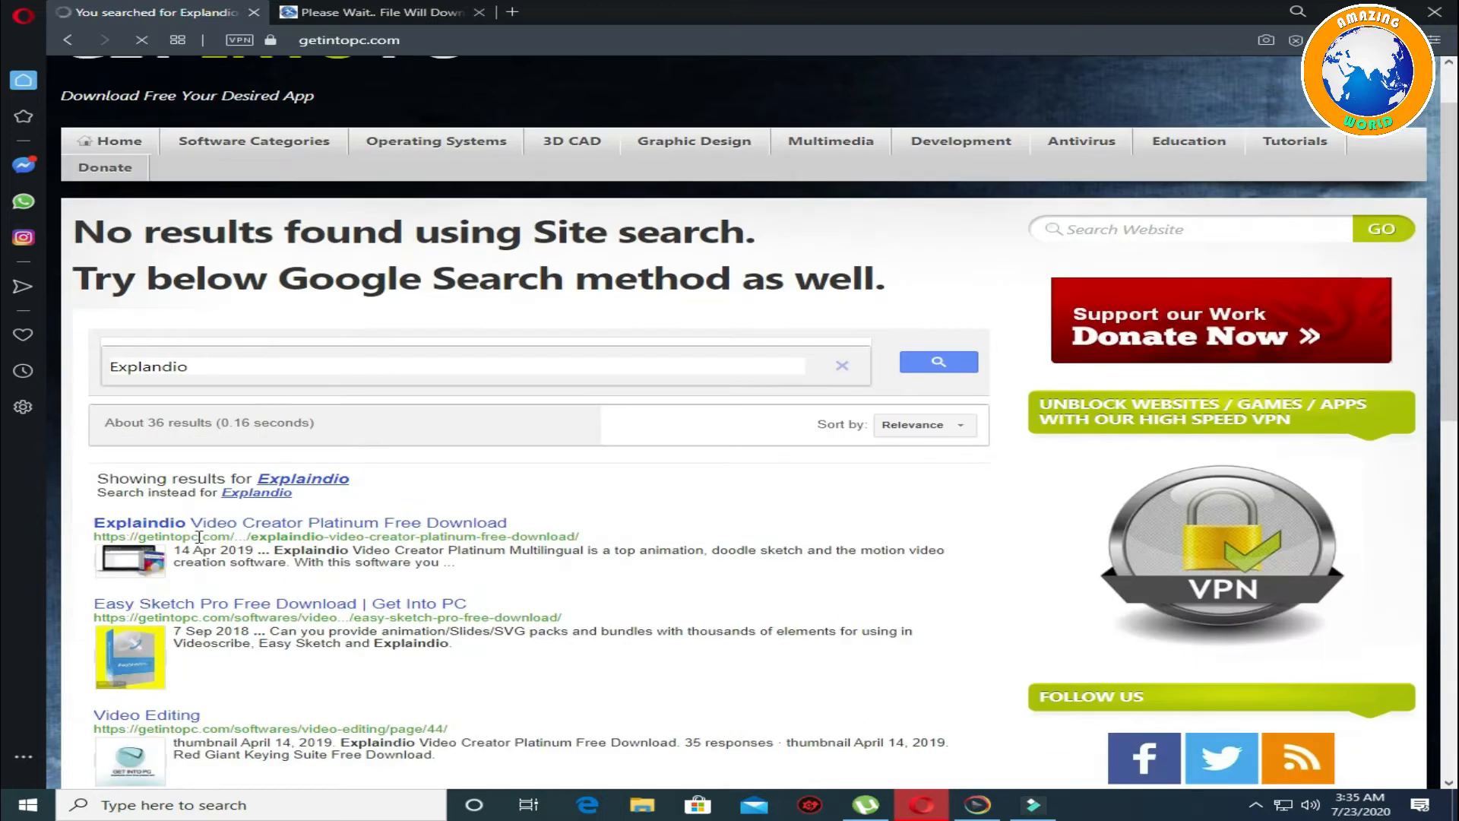
pyautogui.scroll(-2, 228, 555)
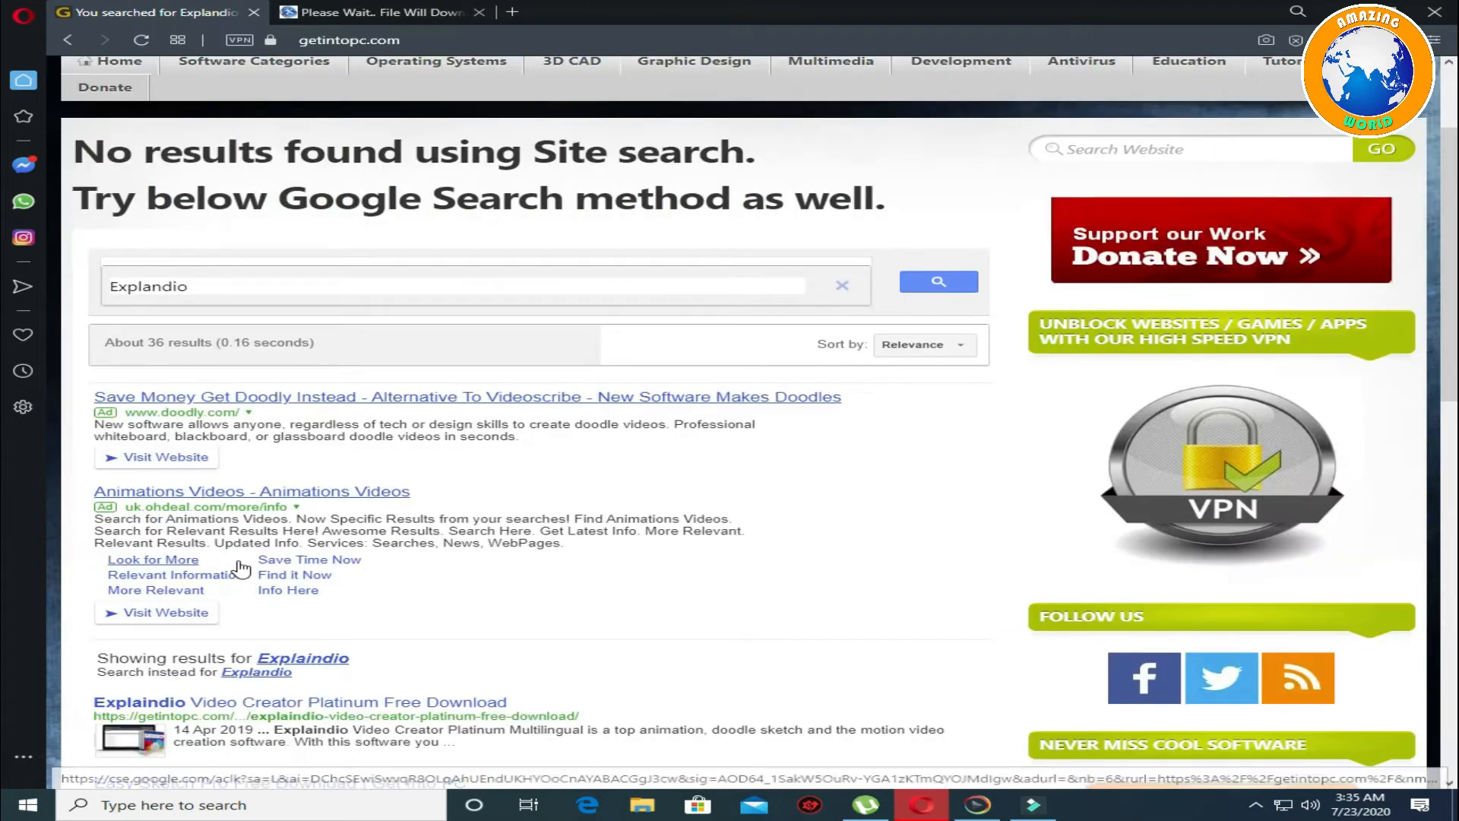
pyautogui.scroll(-1, 242, 567)
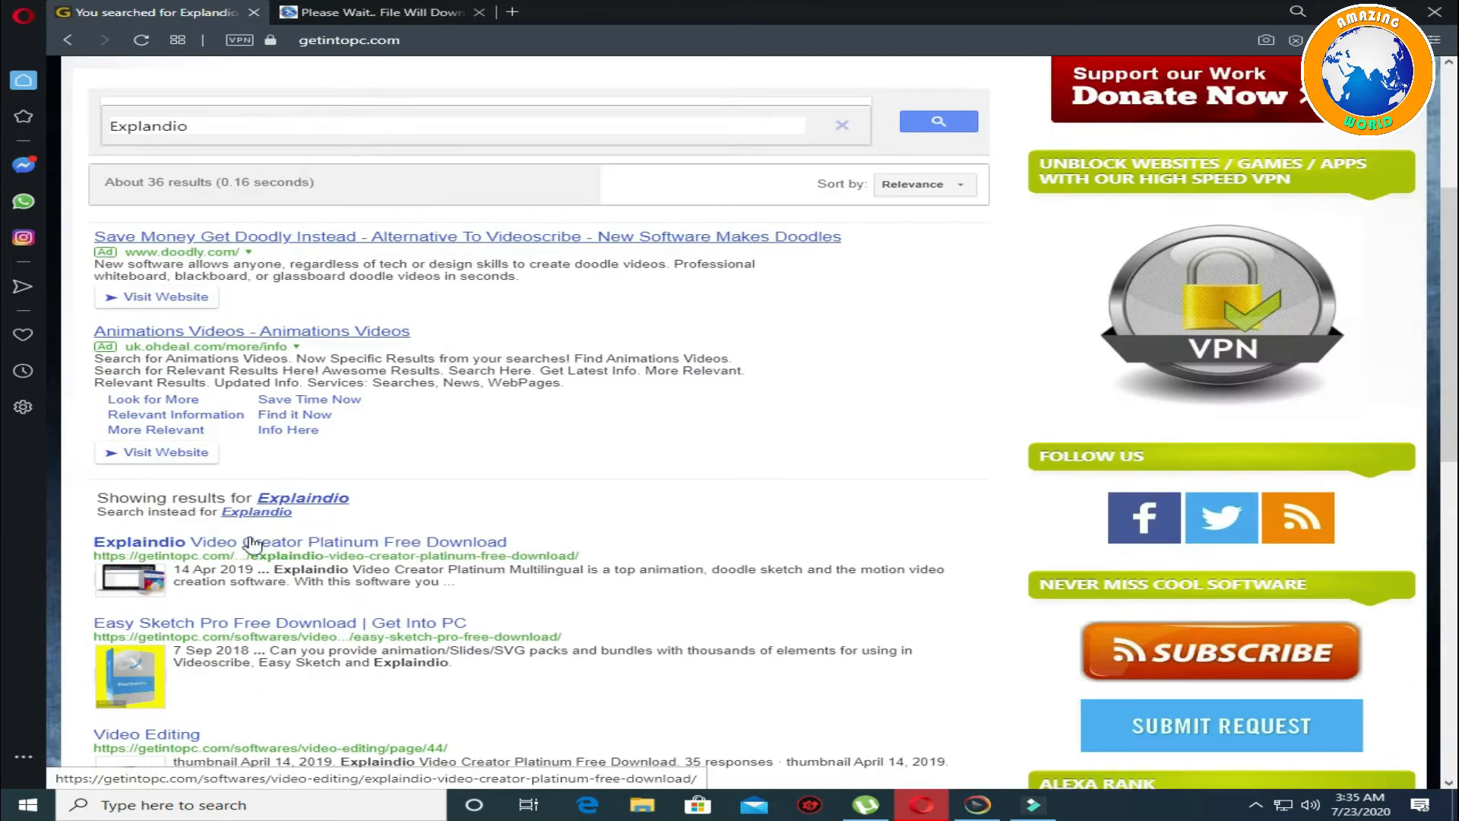
pyautogui.click(249, 544)
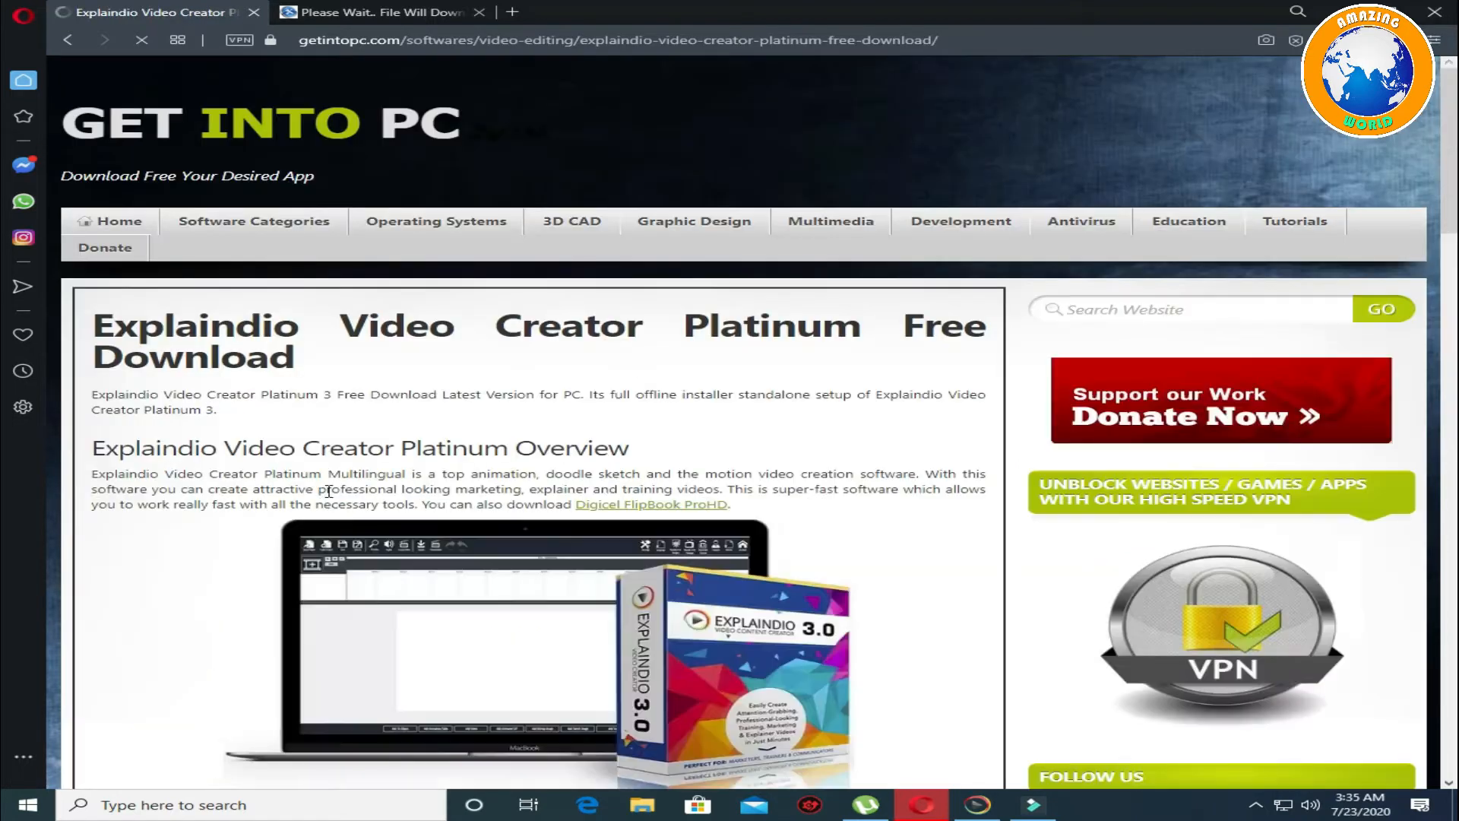
# Request the Full Setup v3.023 download from the Explaindio page and cancel the file download.
pyautogui.scroll(-4, 457, 421)
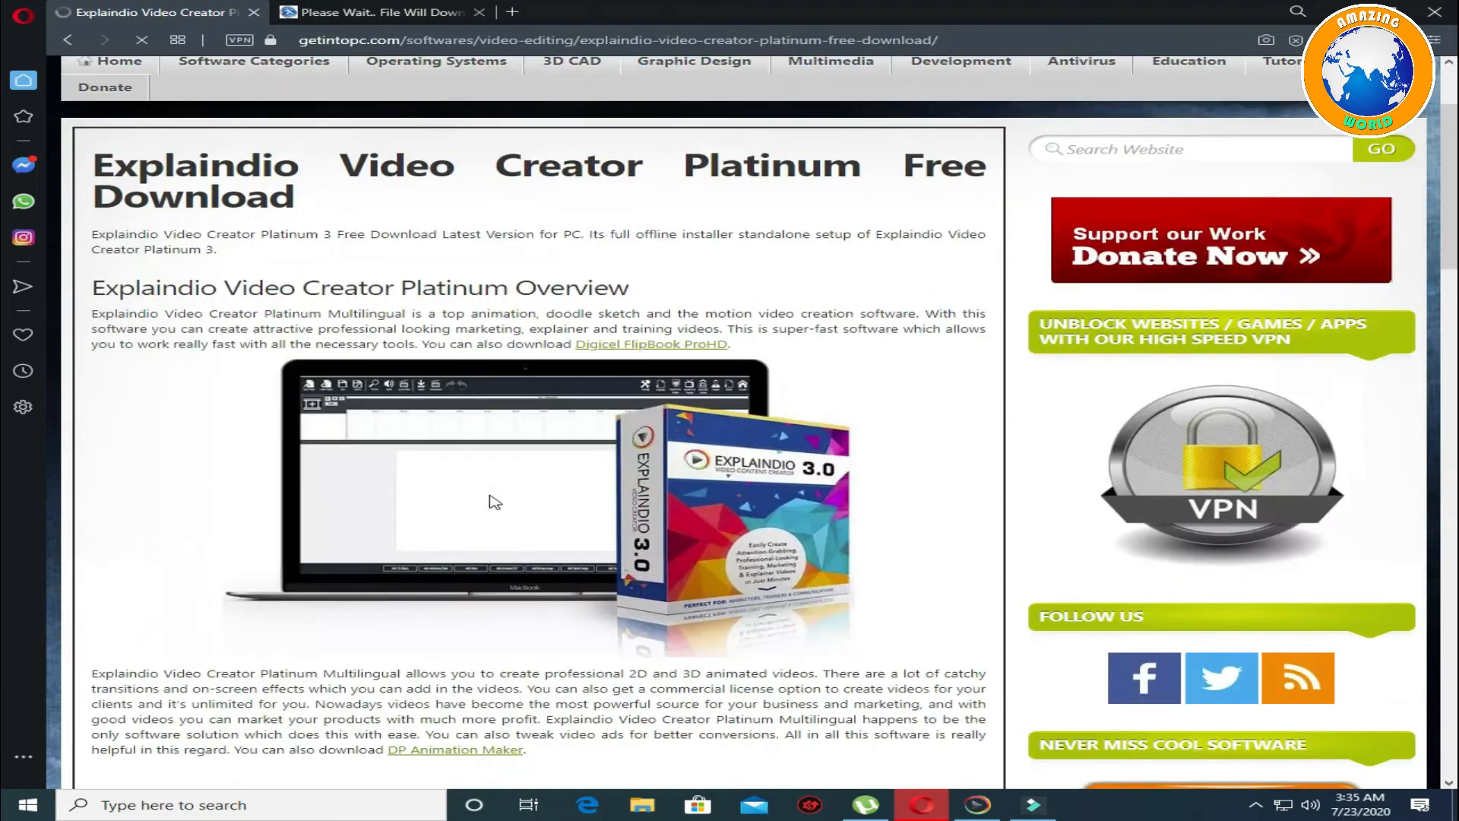
pyautogui.scroll(-8, 516, 505)
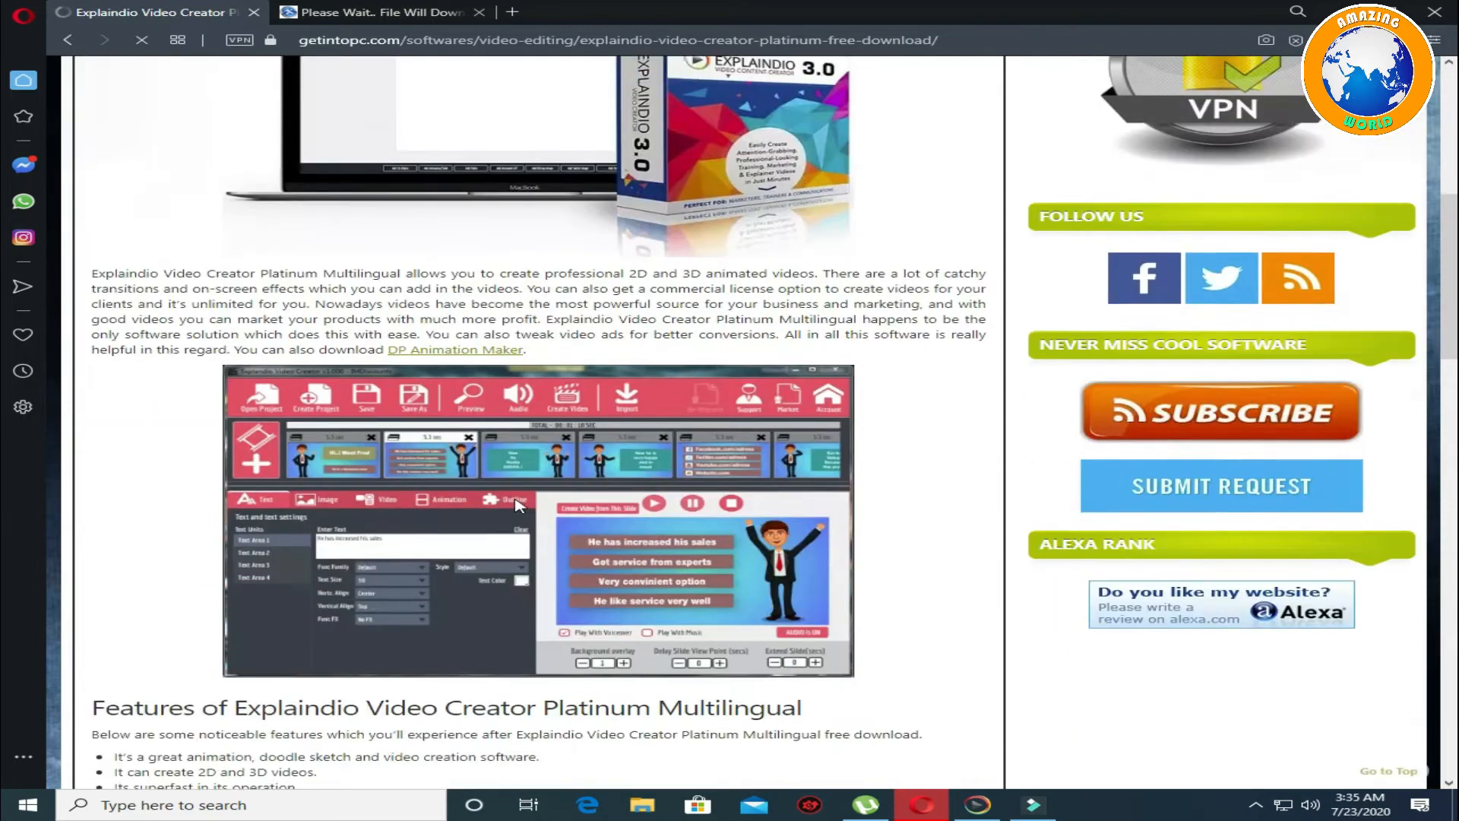
pyautogui.scroll(-3, 490, 515)
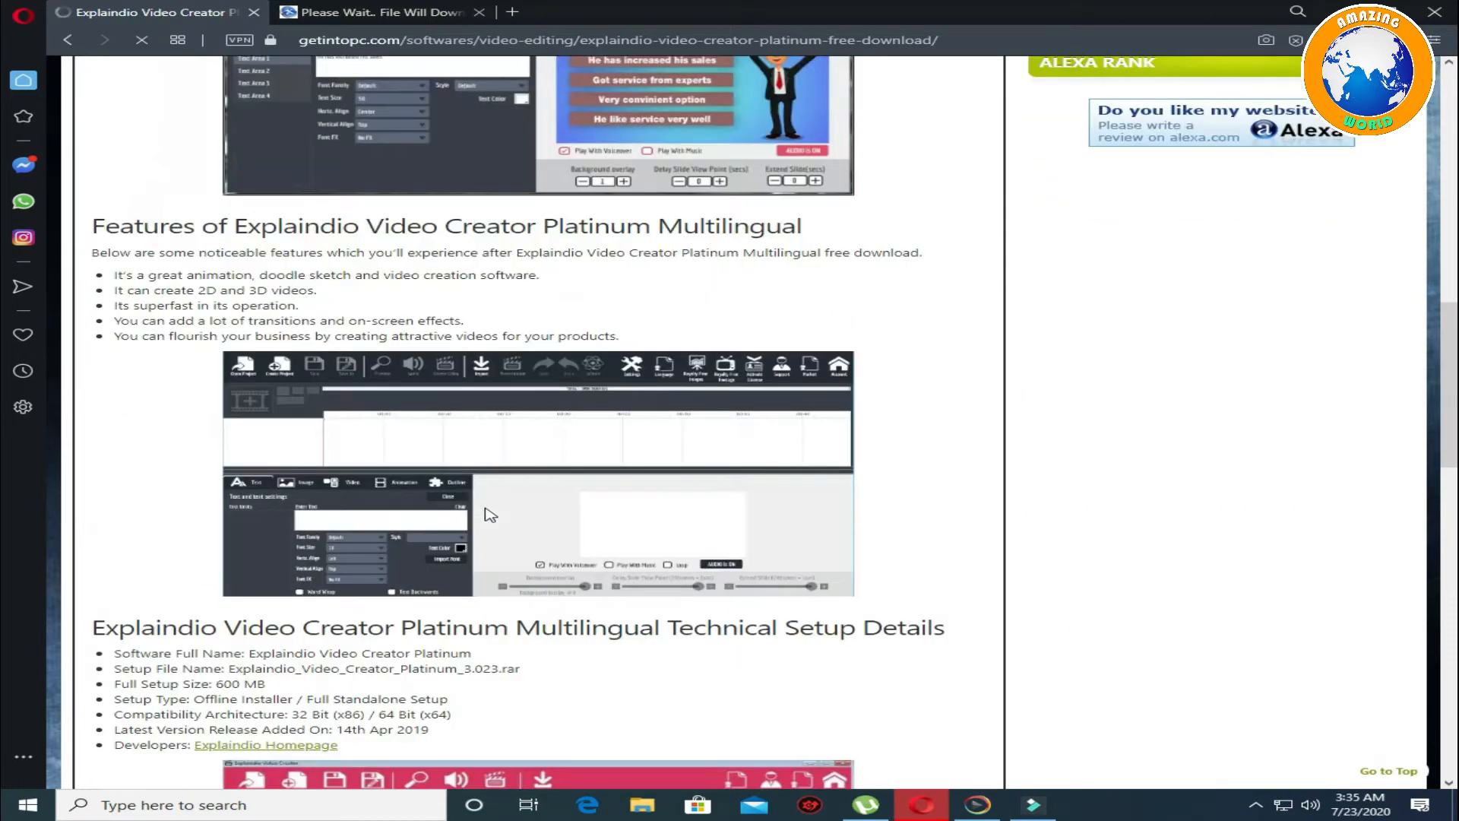
pyautogui.scroll(-6, 489, 516)
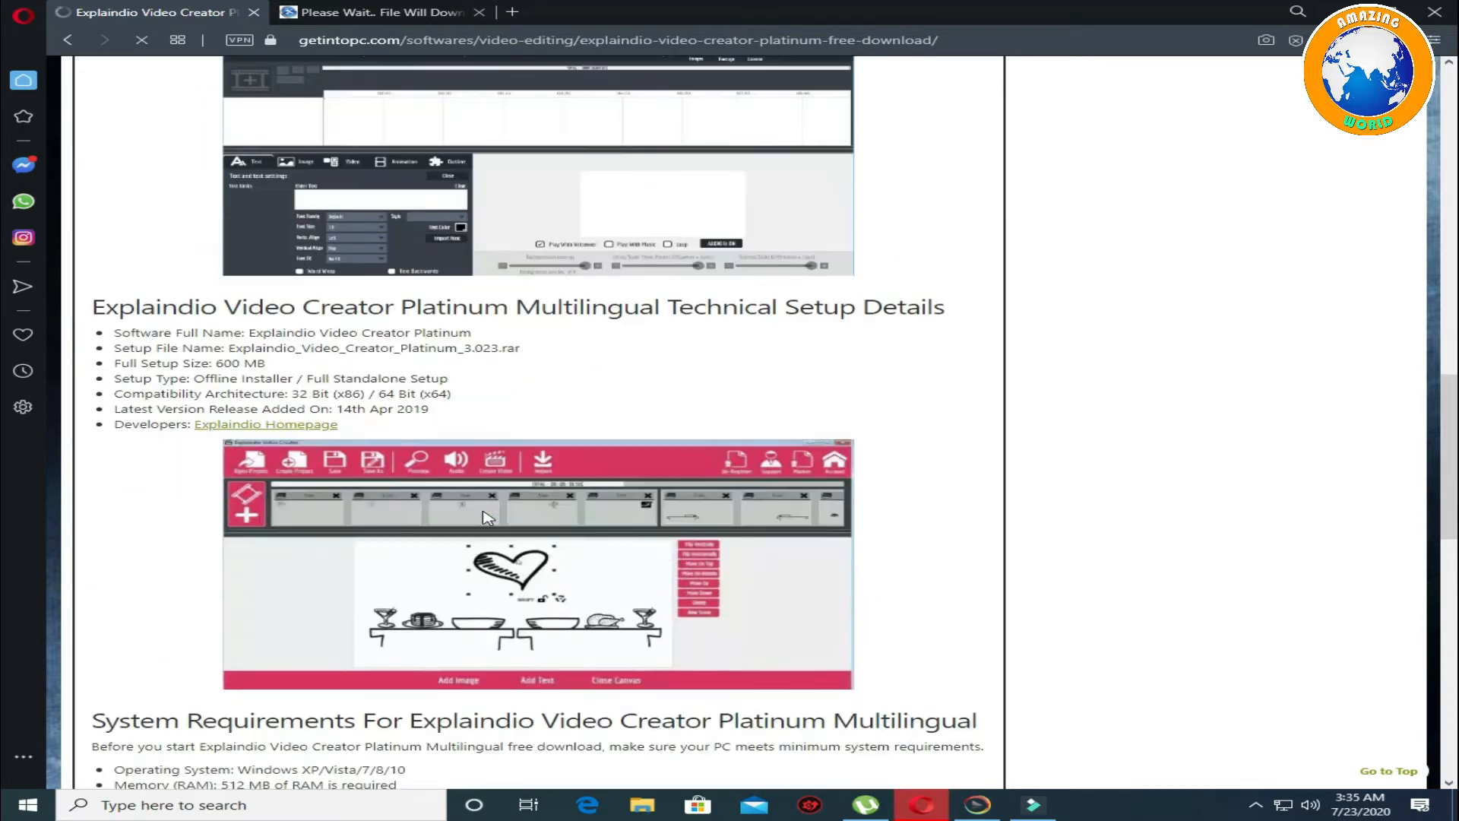
pyautogui.scroll(-4, 484, 519)
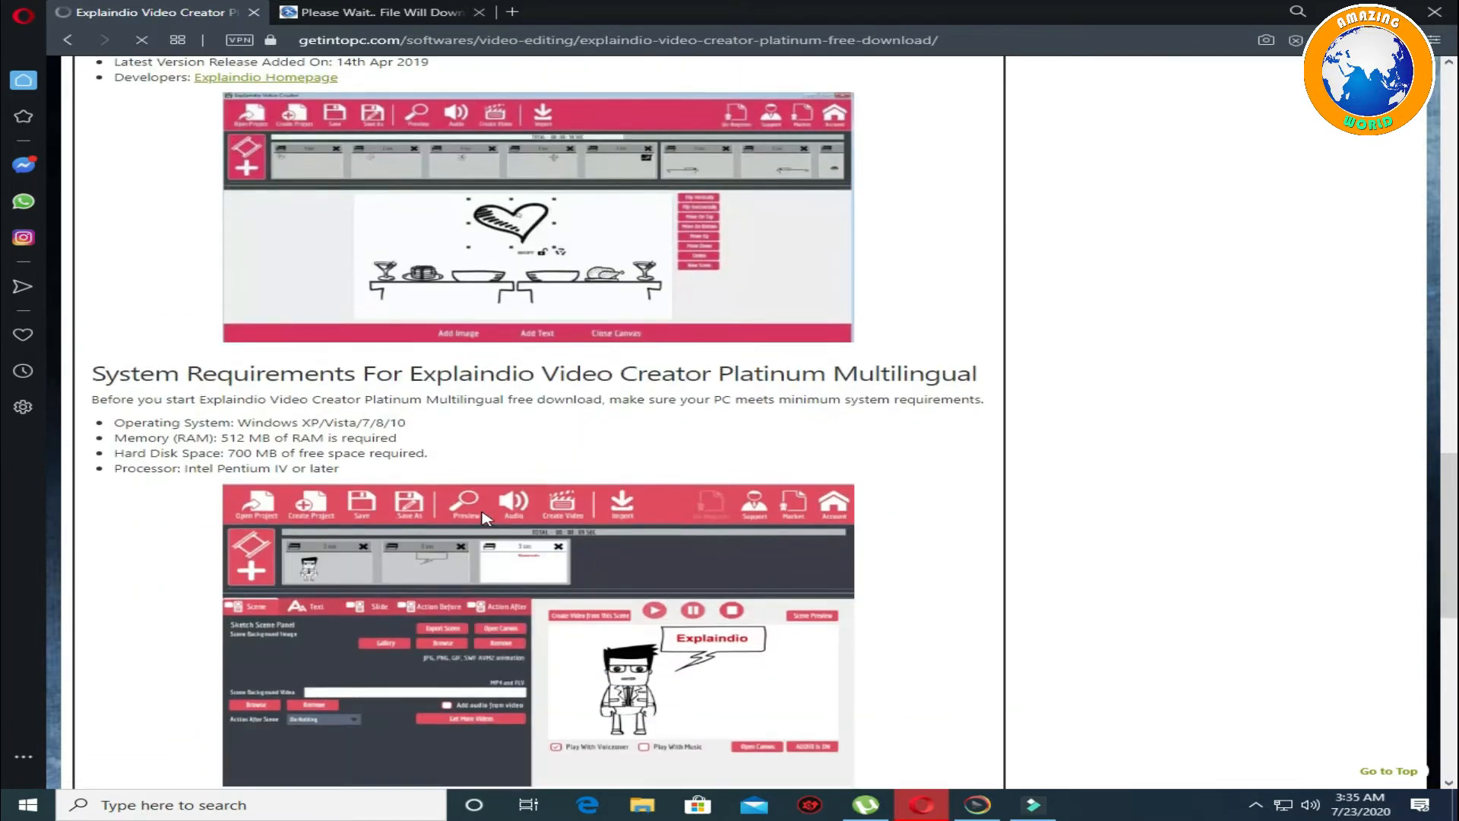
pyautogui.scroll(-2, 449, 623)
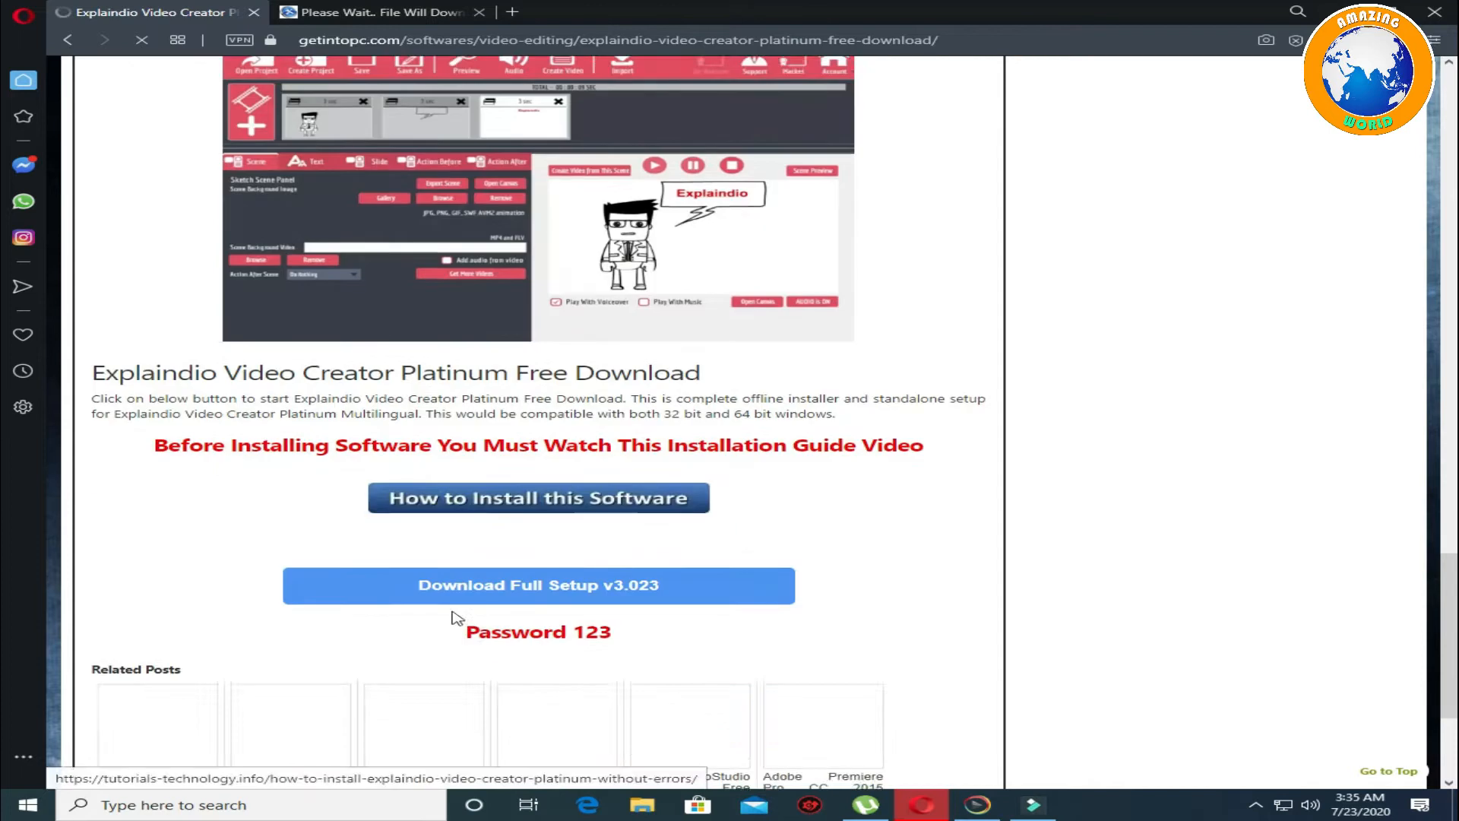
pyautogui.click(423, 579)
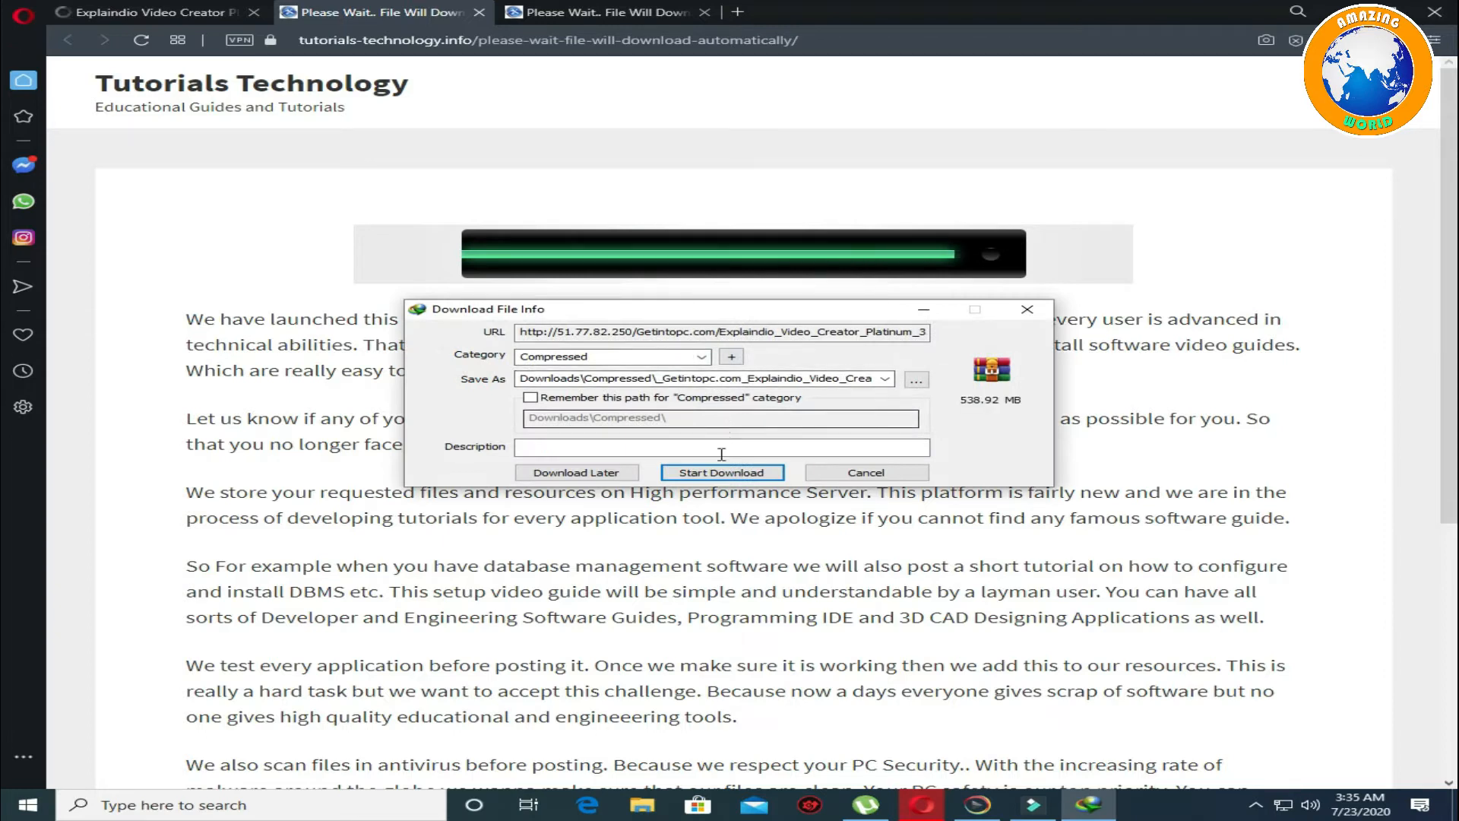
pyautogui.click(861, 474)
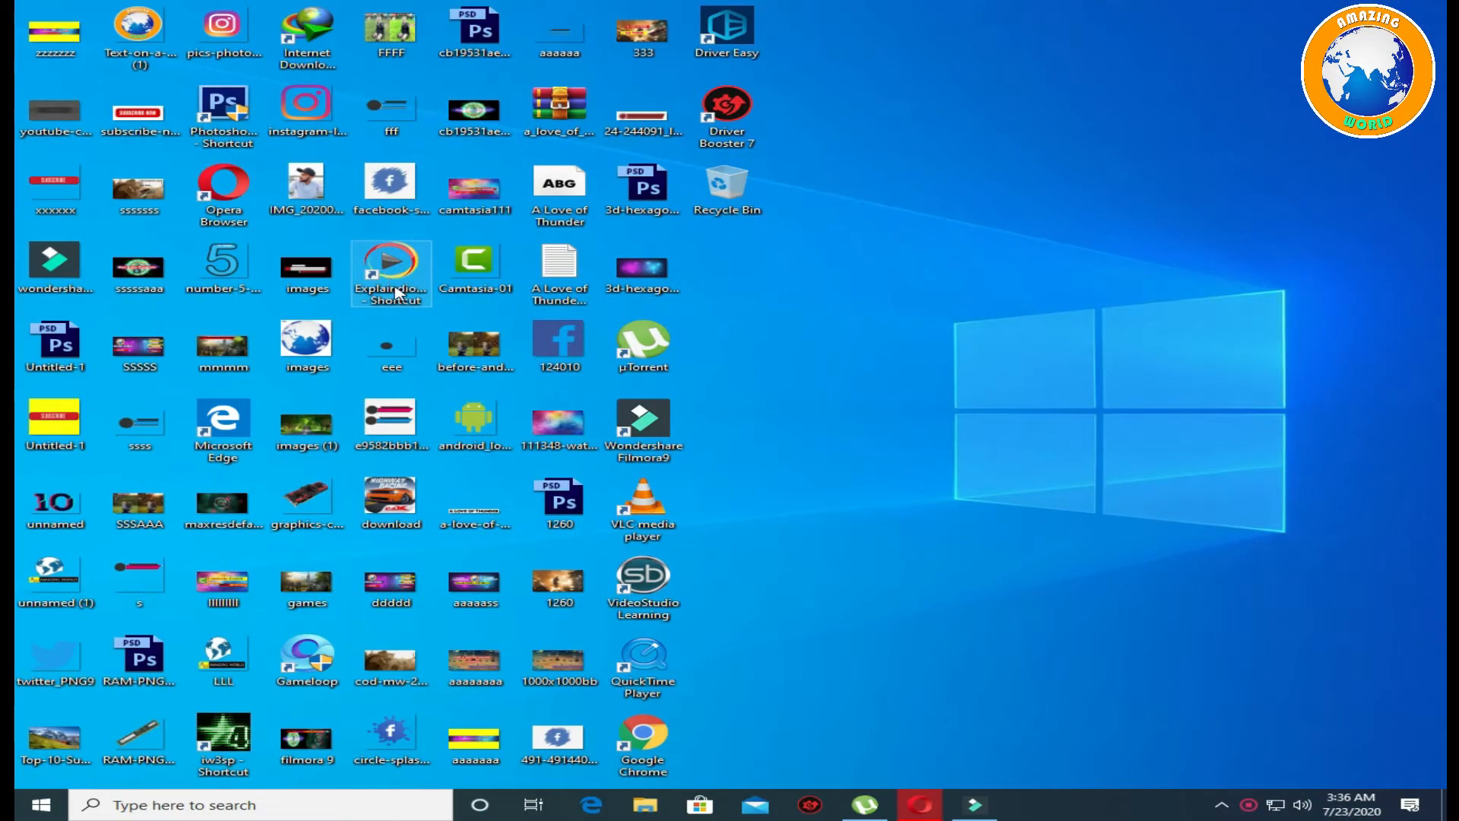
# Launch Explaindio Video Creator from its desktop shortcut and decline the version update.
pyautogui.click(396, 291)
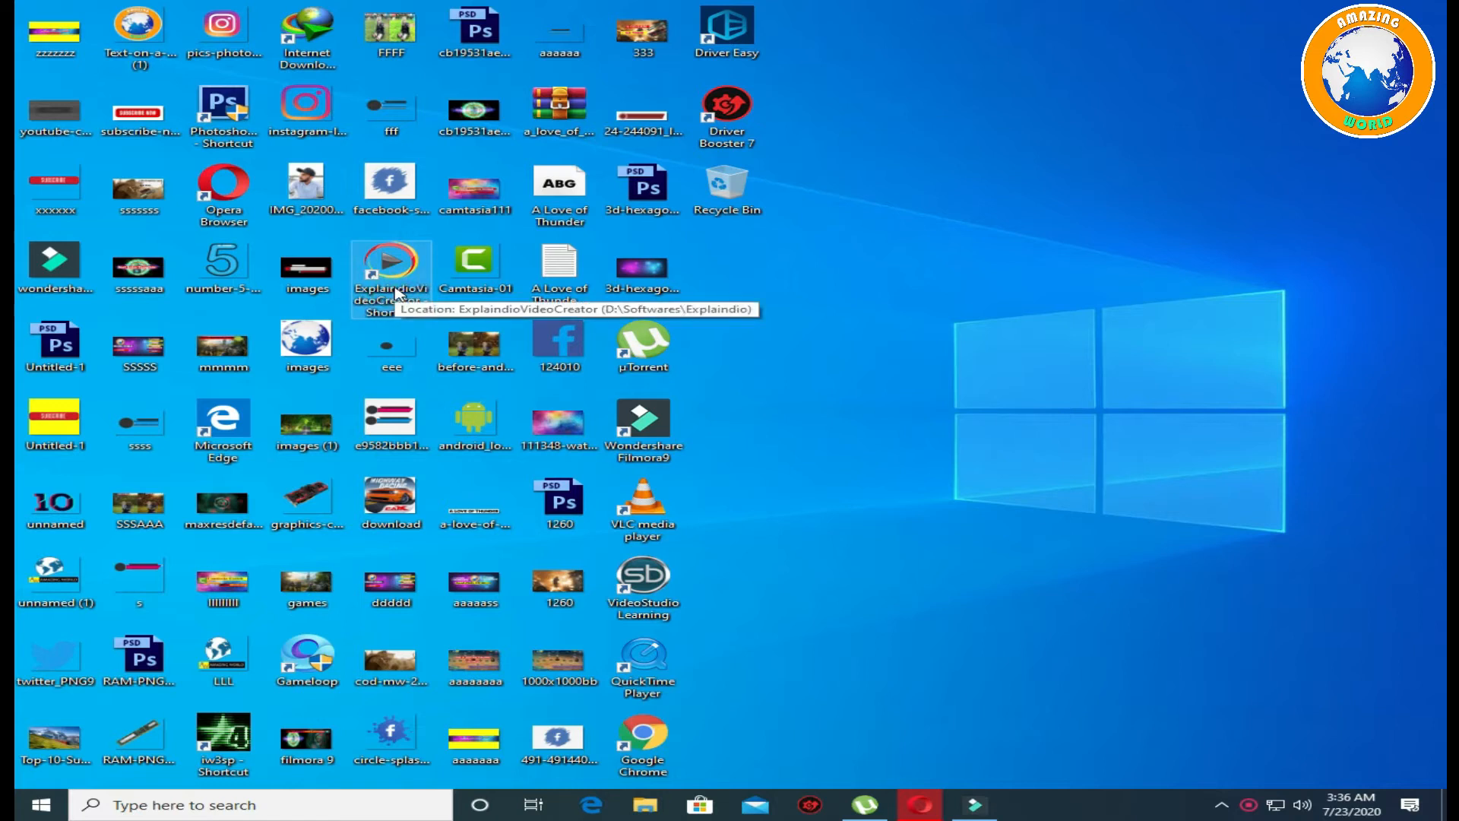
pyautogui.doubleClick(377, 289)
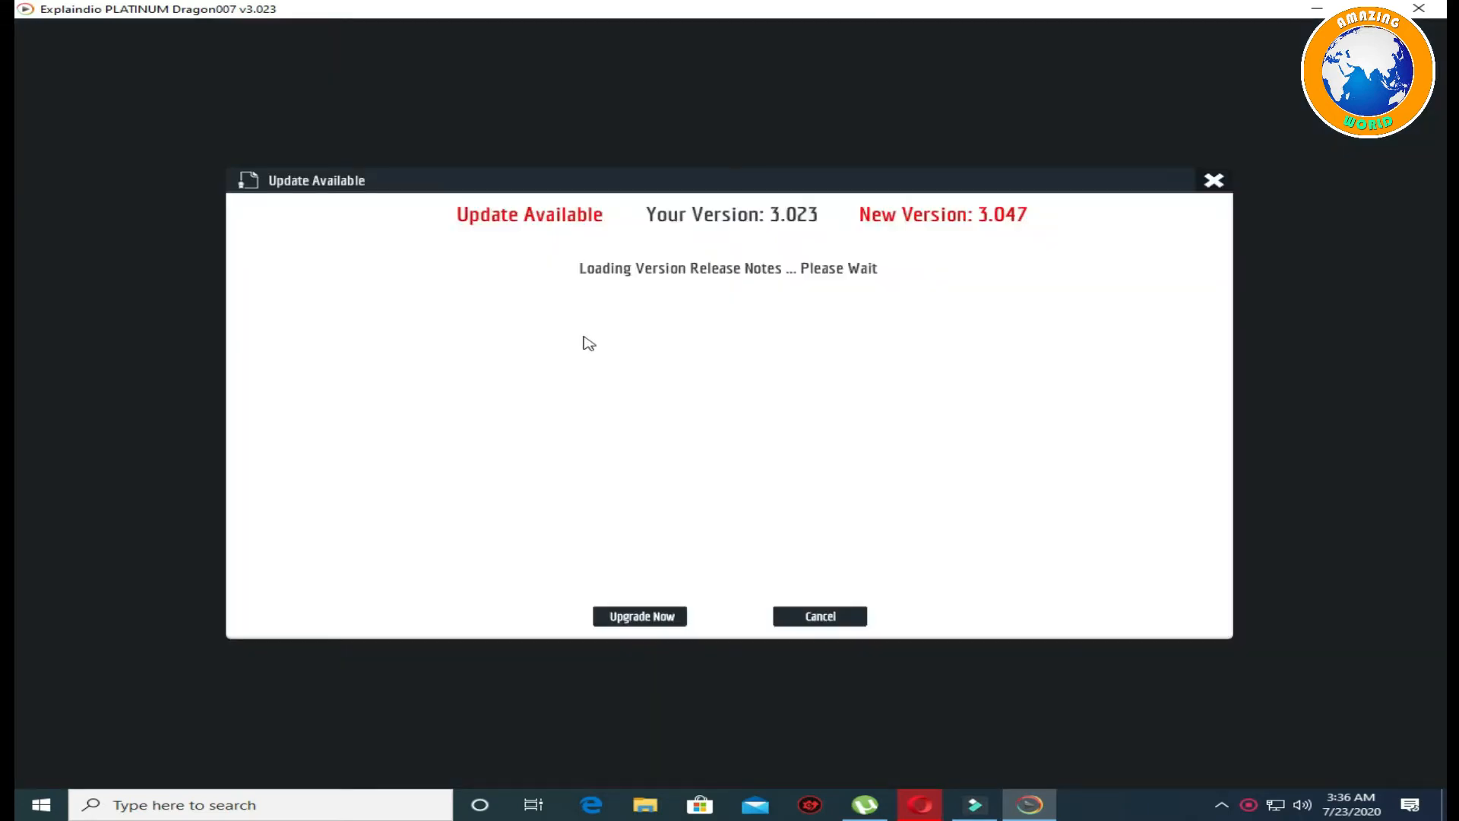
pyautogui.click(834, 622)
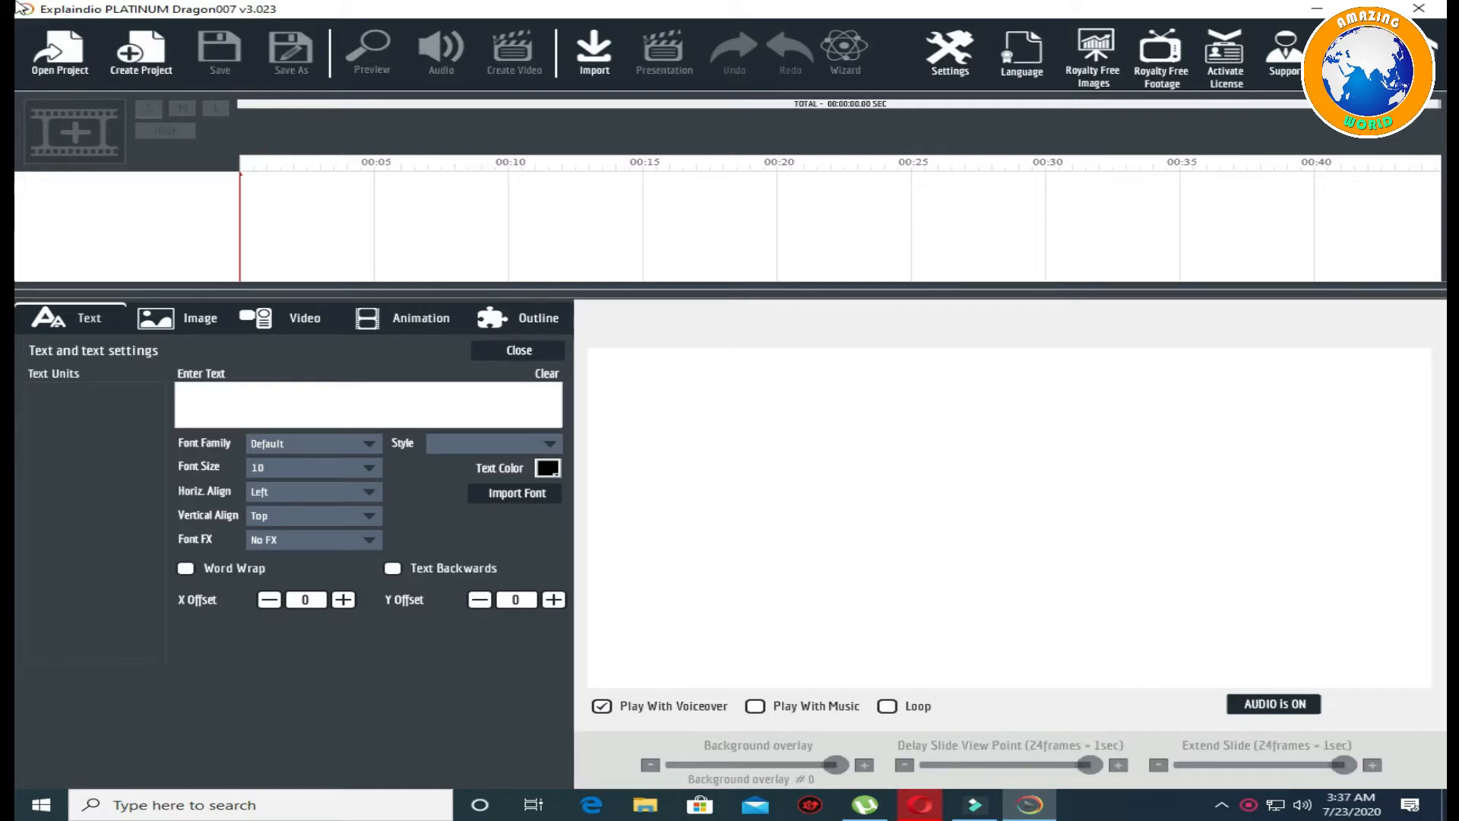
# Create a new project named "Amazing world".
pyautogui.click(143, 60)
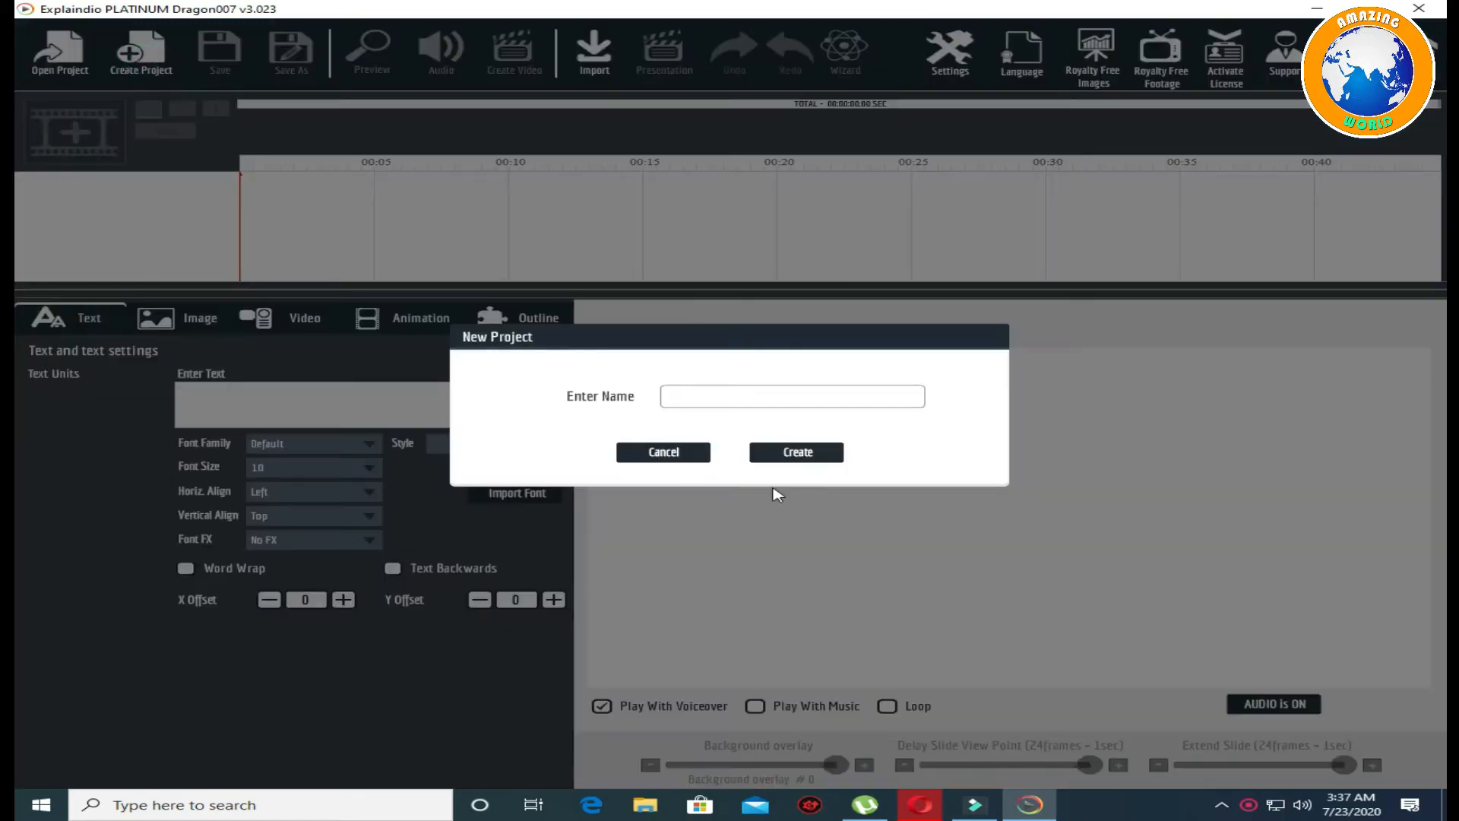
pyautogui.click(722, 396)
pyautogui.write('Amazing world')
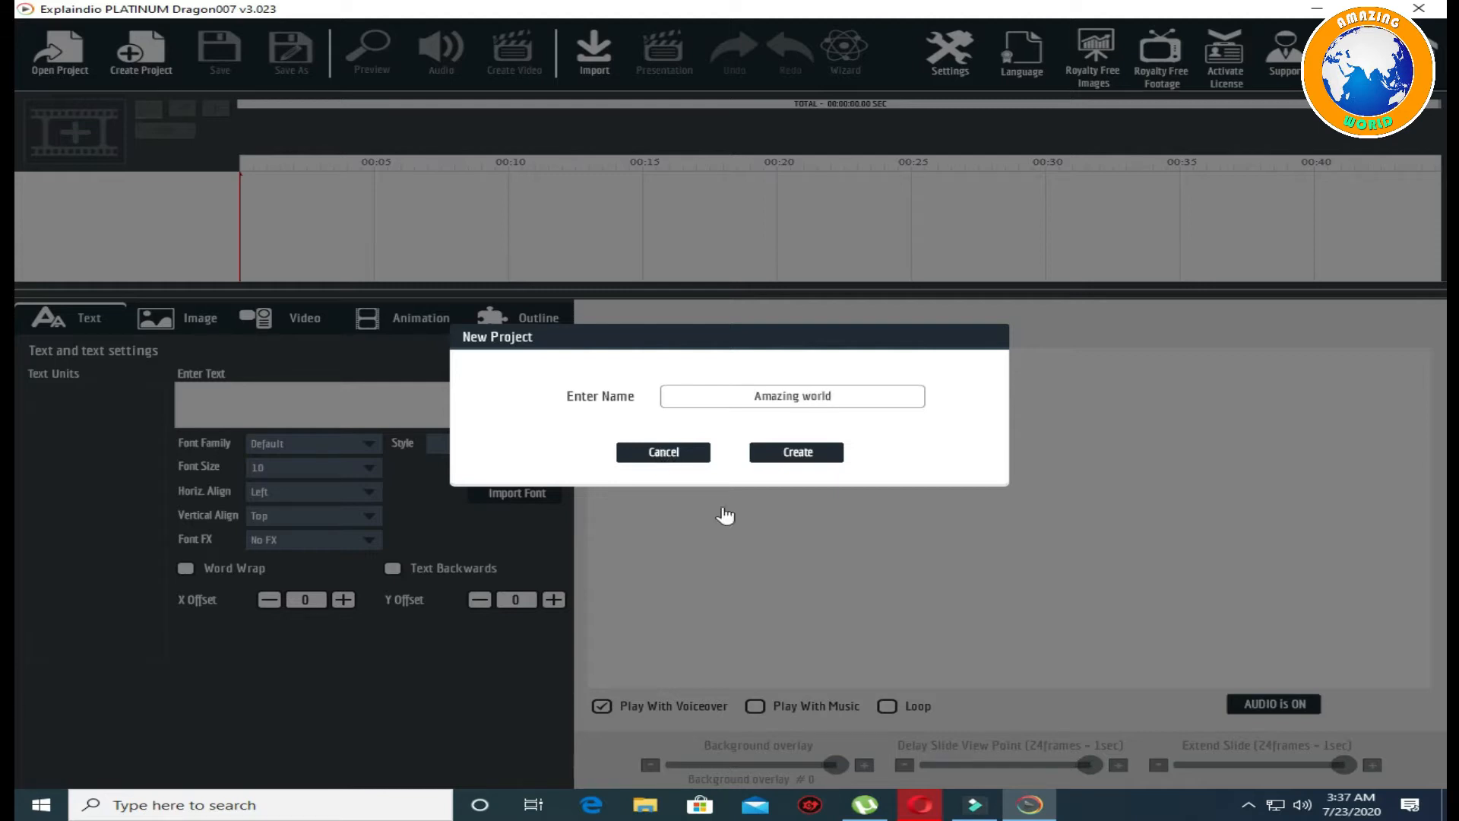
pyautogui.click(812, 454)
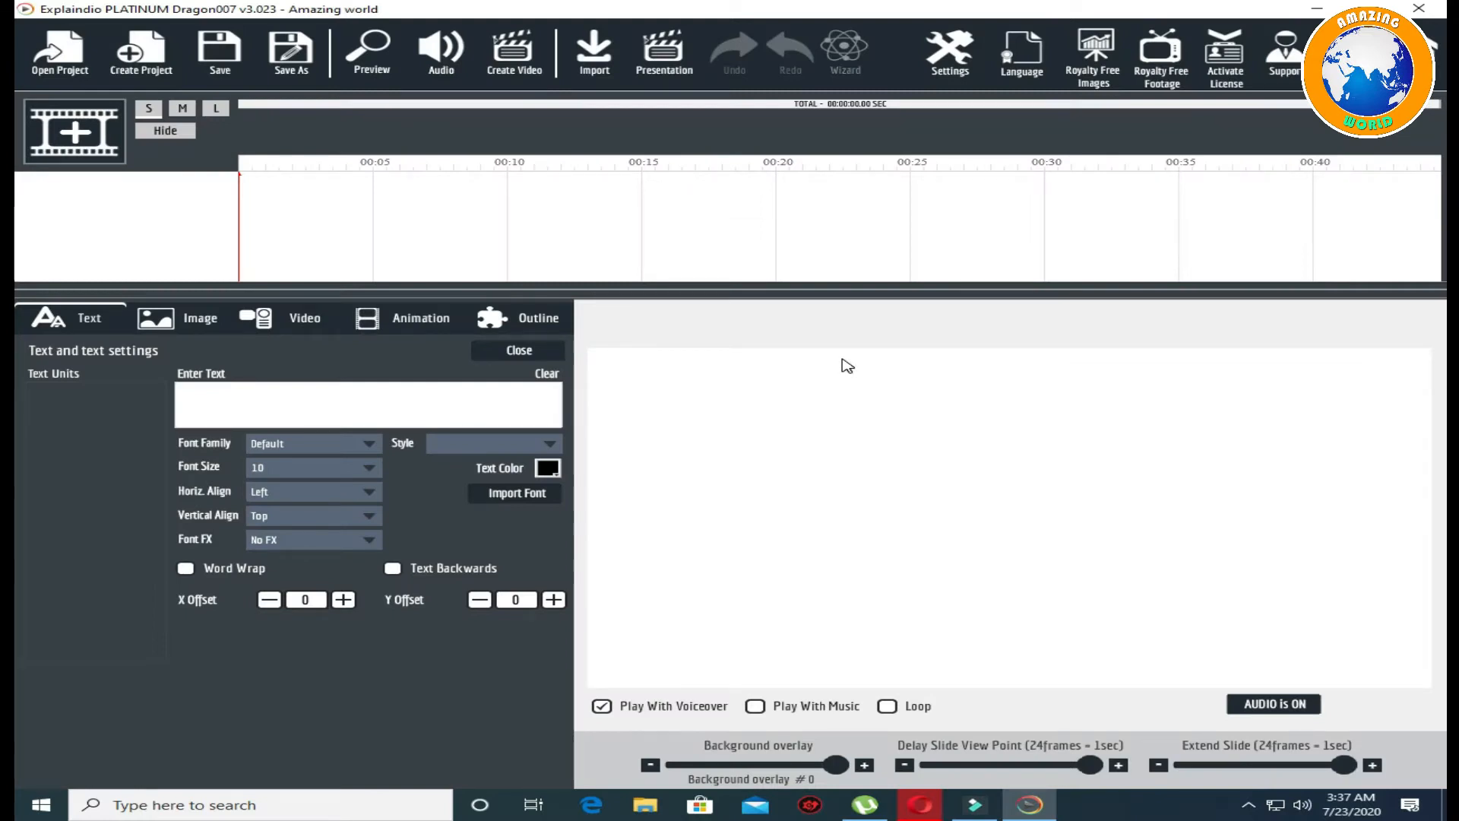
# Create a new scene in the project and add a text element to its canvas.
pyautogui.click(75, 135)
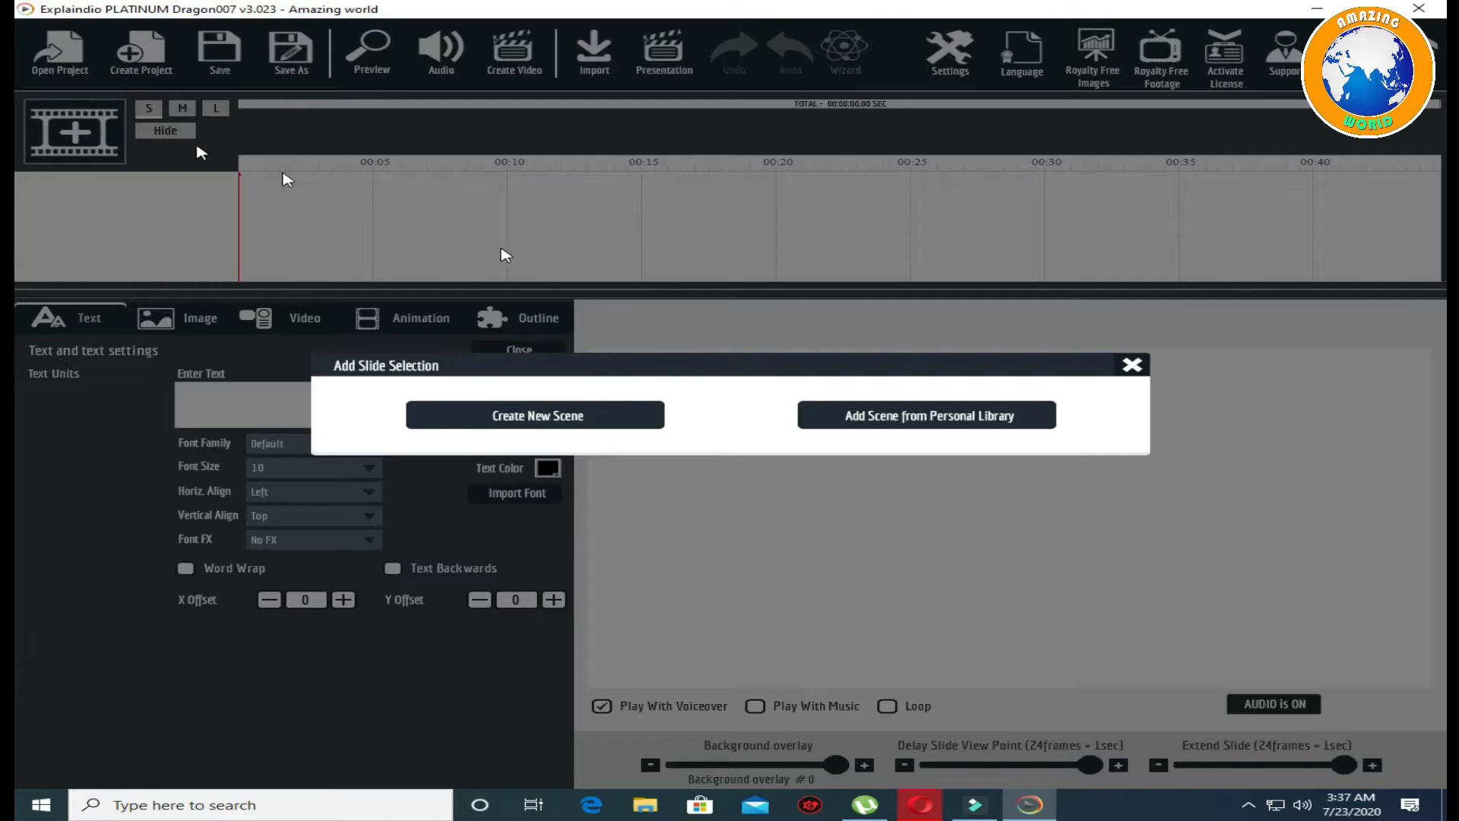
pyautogui.click(529, 419)
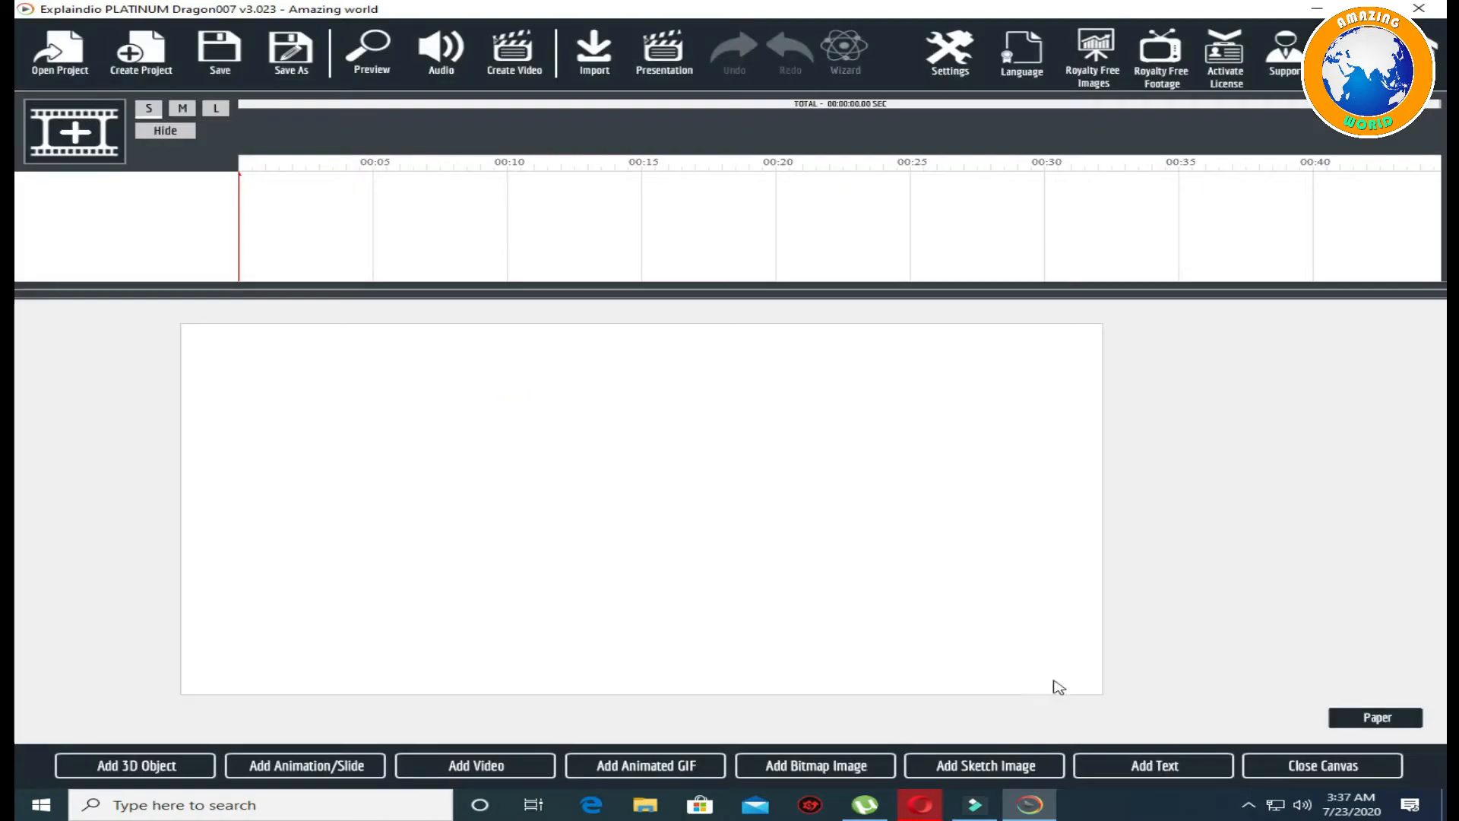
pyautogui.click(1153, 764)
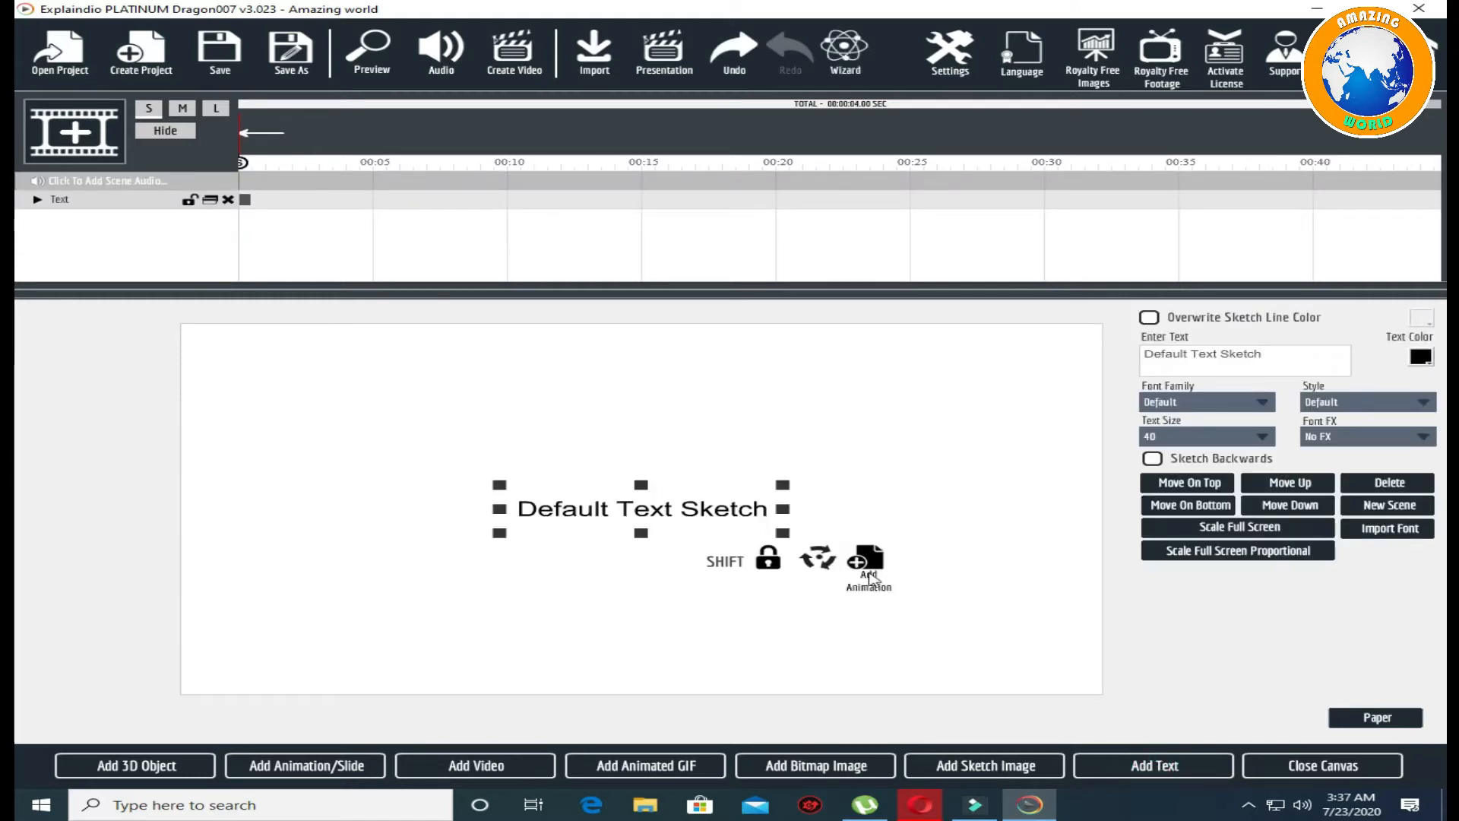
# Replace the default text on the canvas with "Welcome back to my channel".
pyautogui.click(1292, 366)
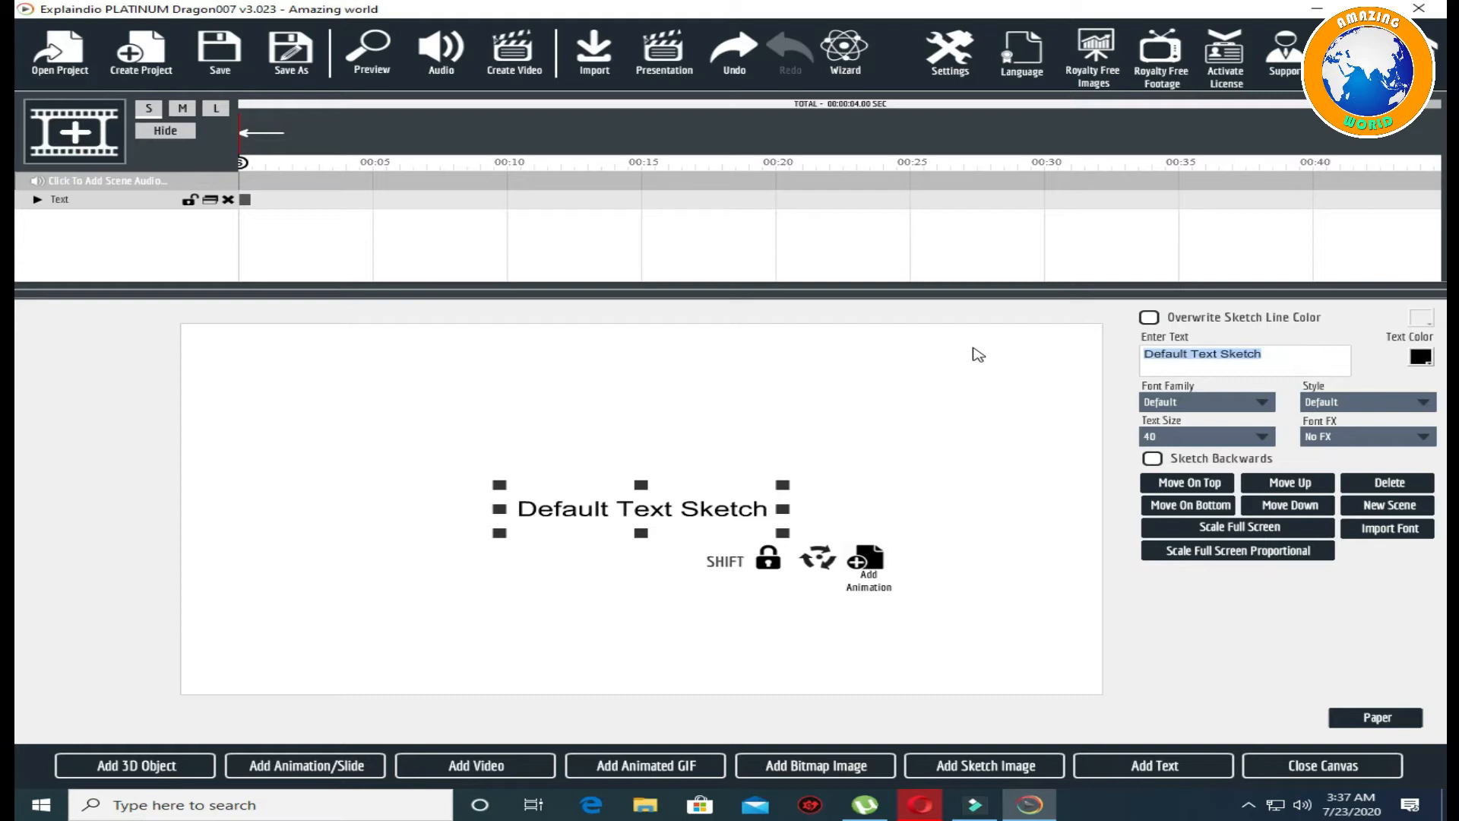
pyautogui.press('BackSpace')
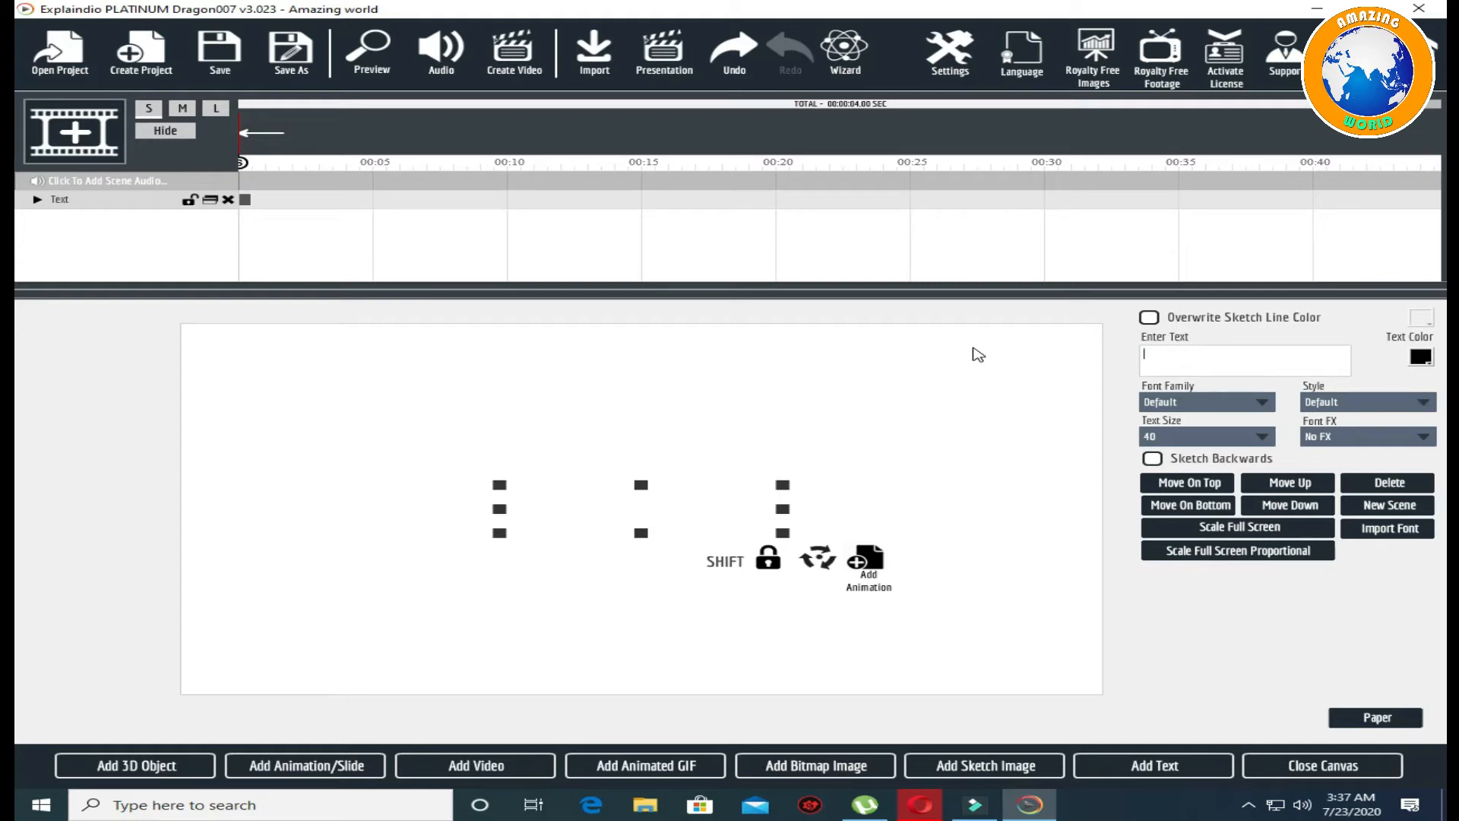
pyautogui.press('shift')
pyautogui.write('Wel')
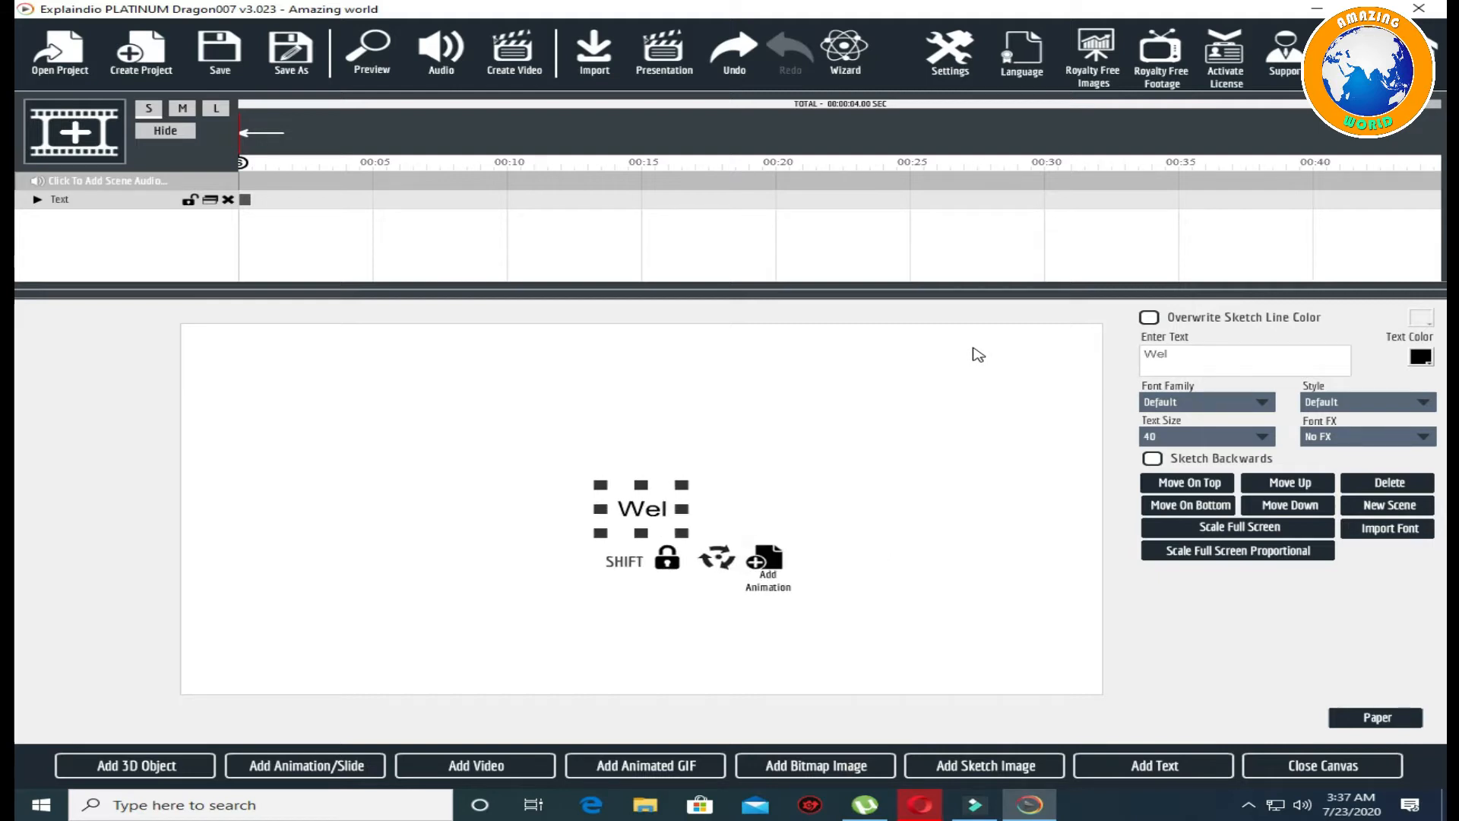
pyautogui.write('come backto')
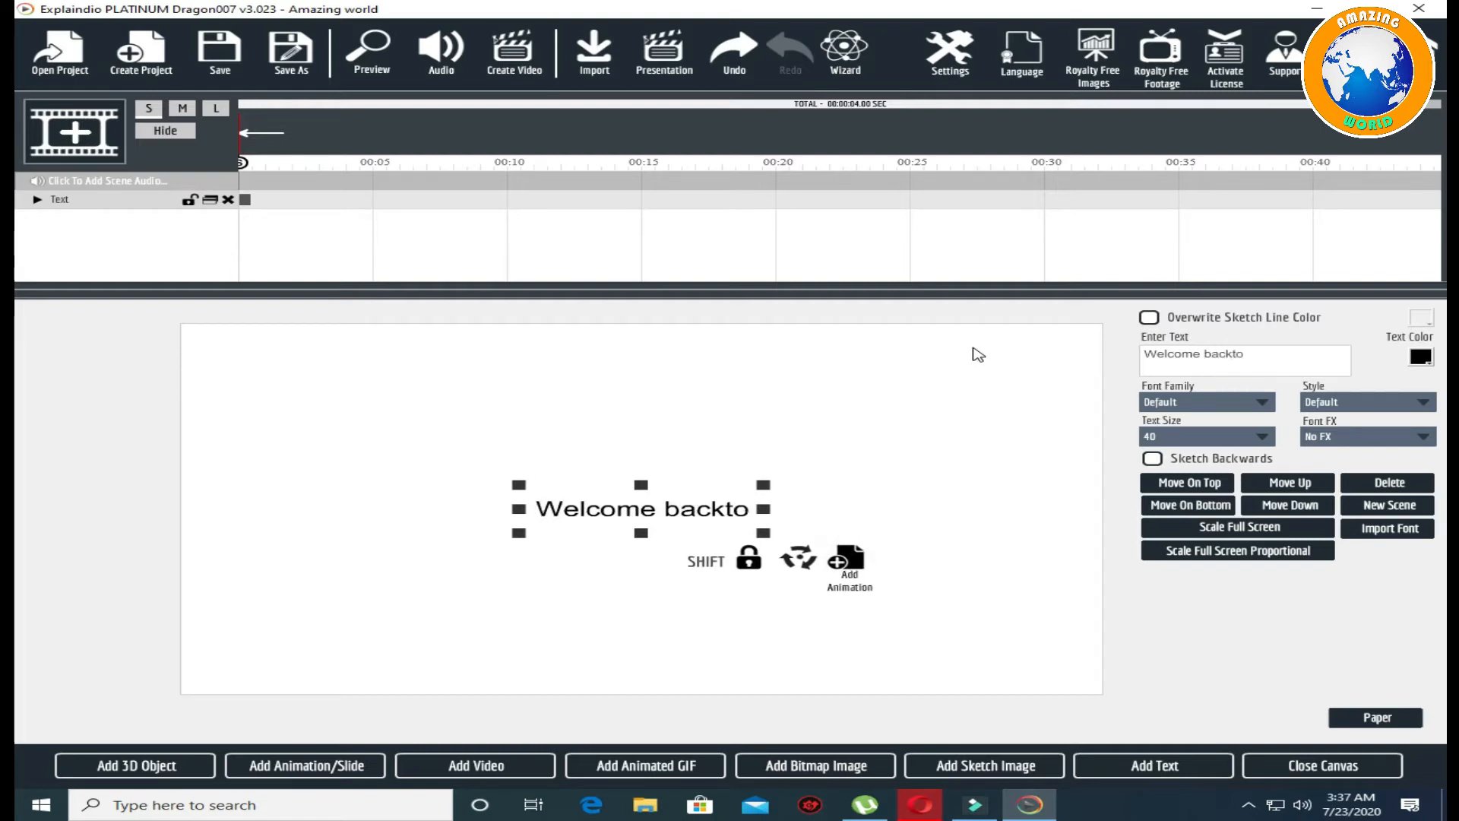
pyautogui.press('BackSpace')
pyautogui.press('BackSpace')
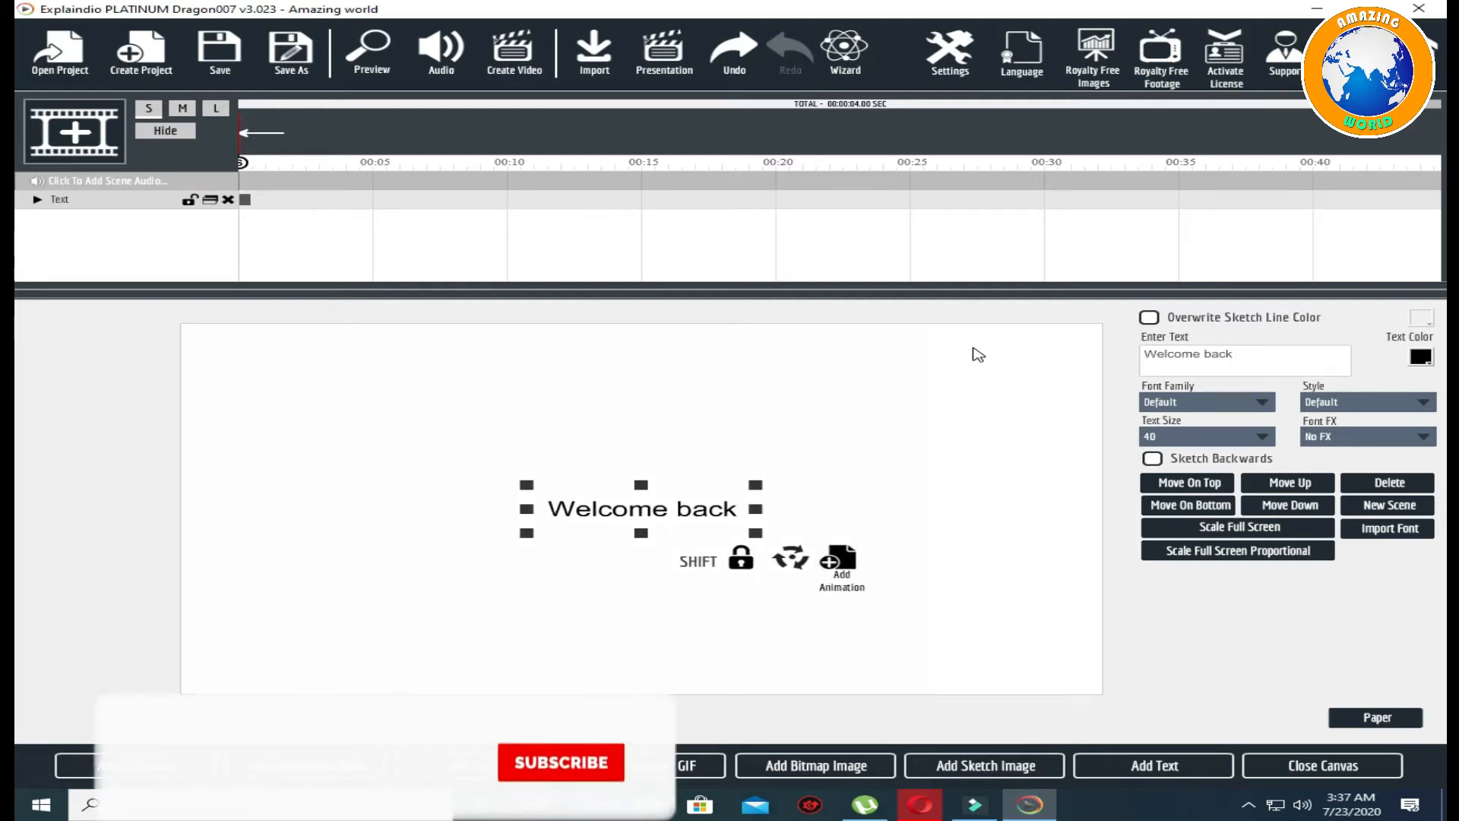
pyautogui.write('to')
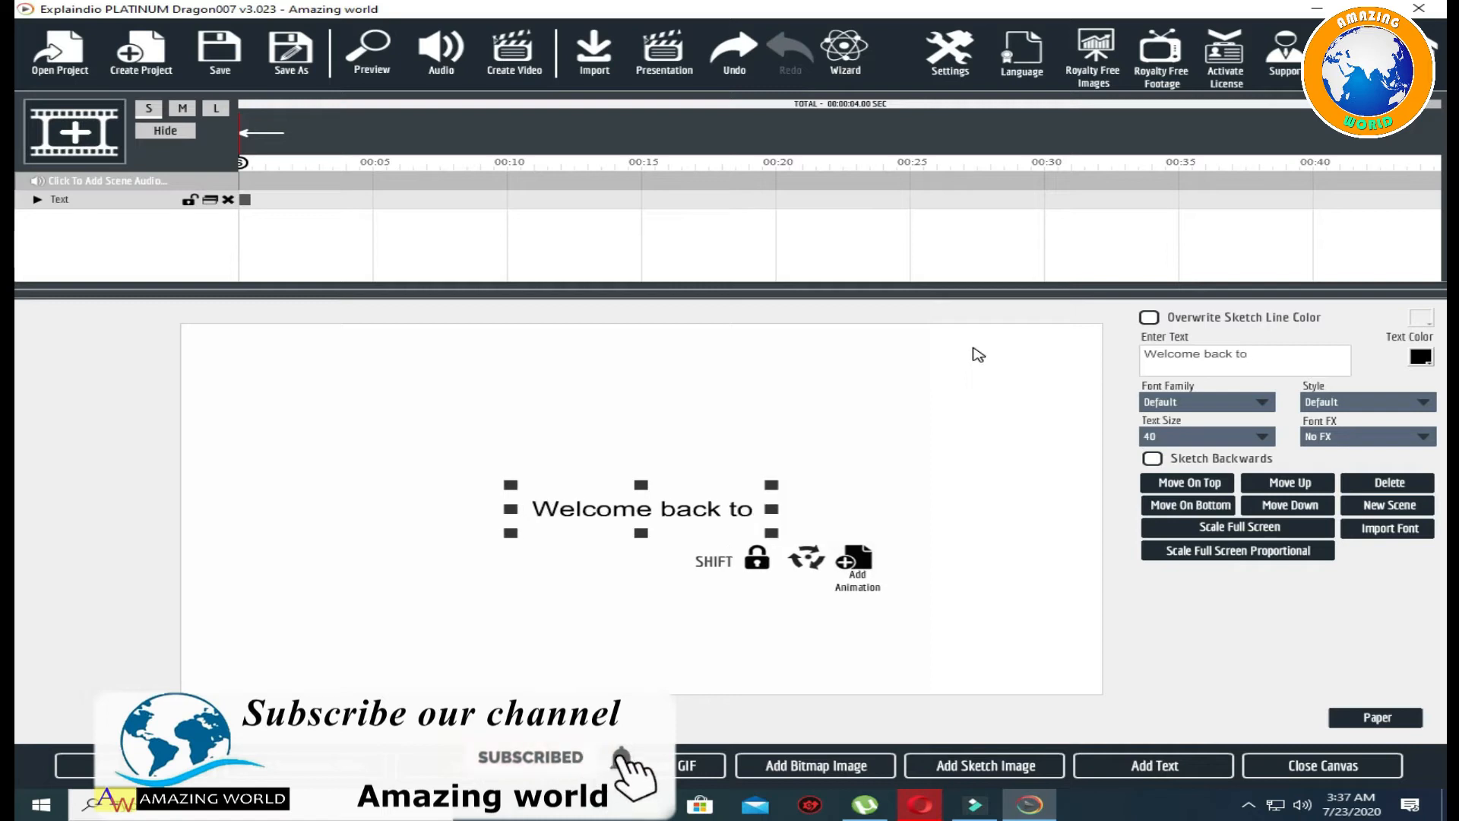
pyautogui.write(' my channel')
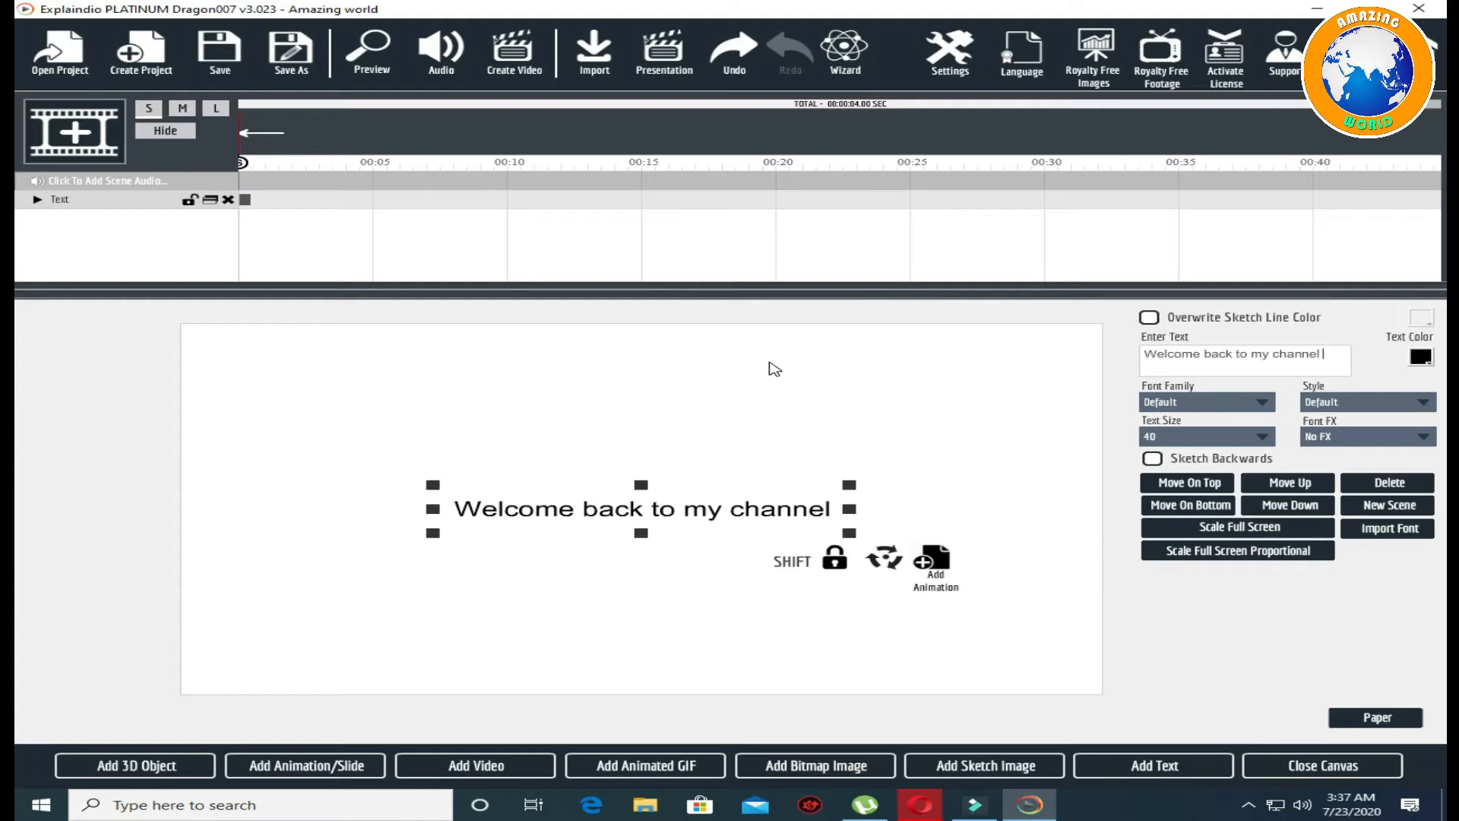
# Add a second line reading "How to create white board animation" to the welcome text and close the canvas.
pyautogui.hotkey('shift', 'Return')
pyautogui.write('How')
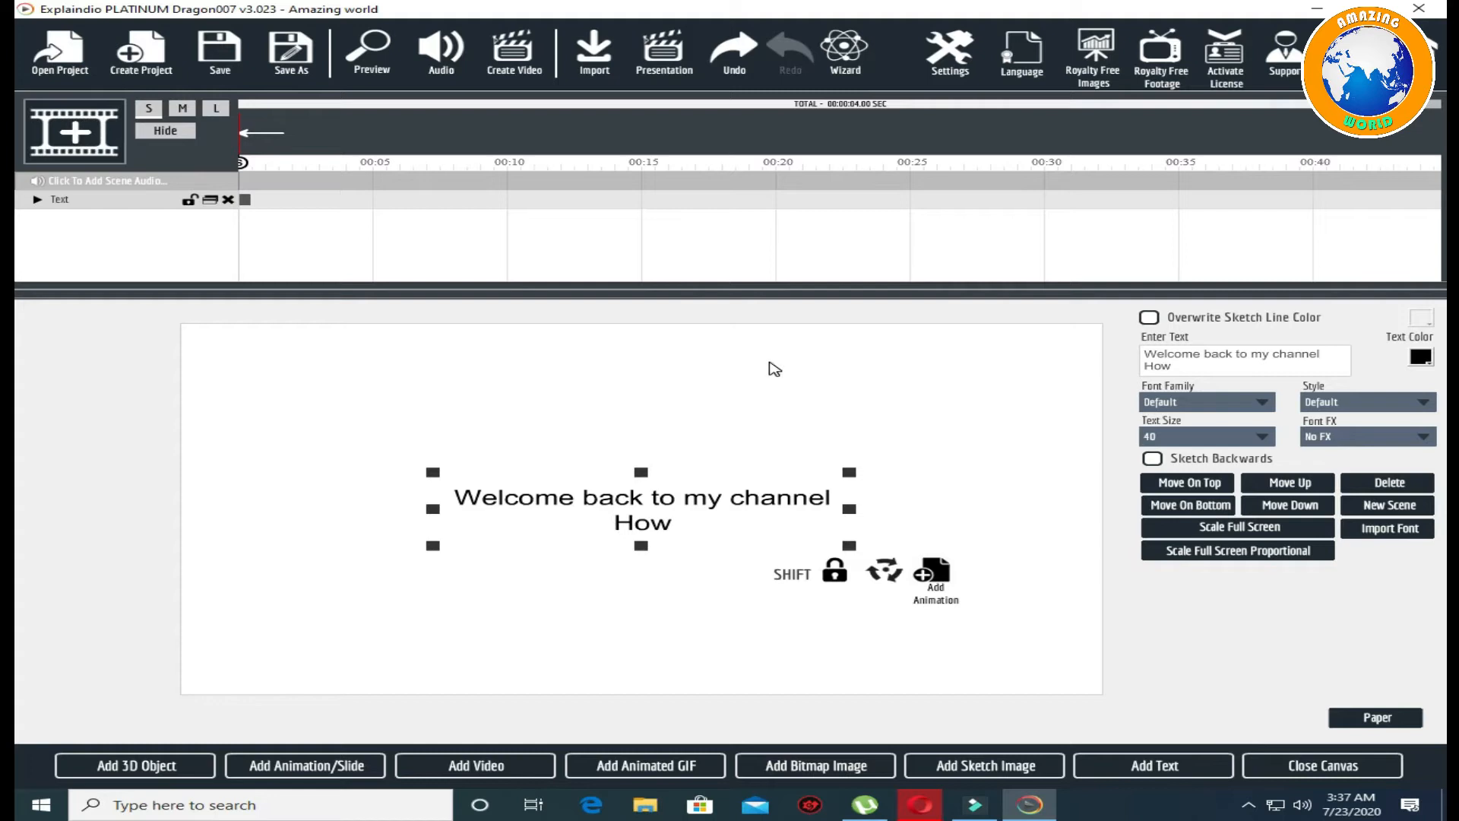
pyautogui.write(' to create white boa')
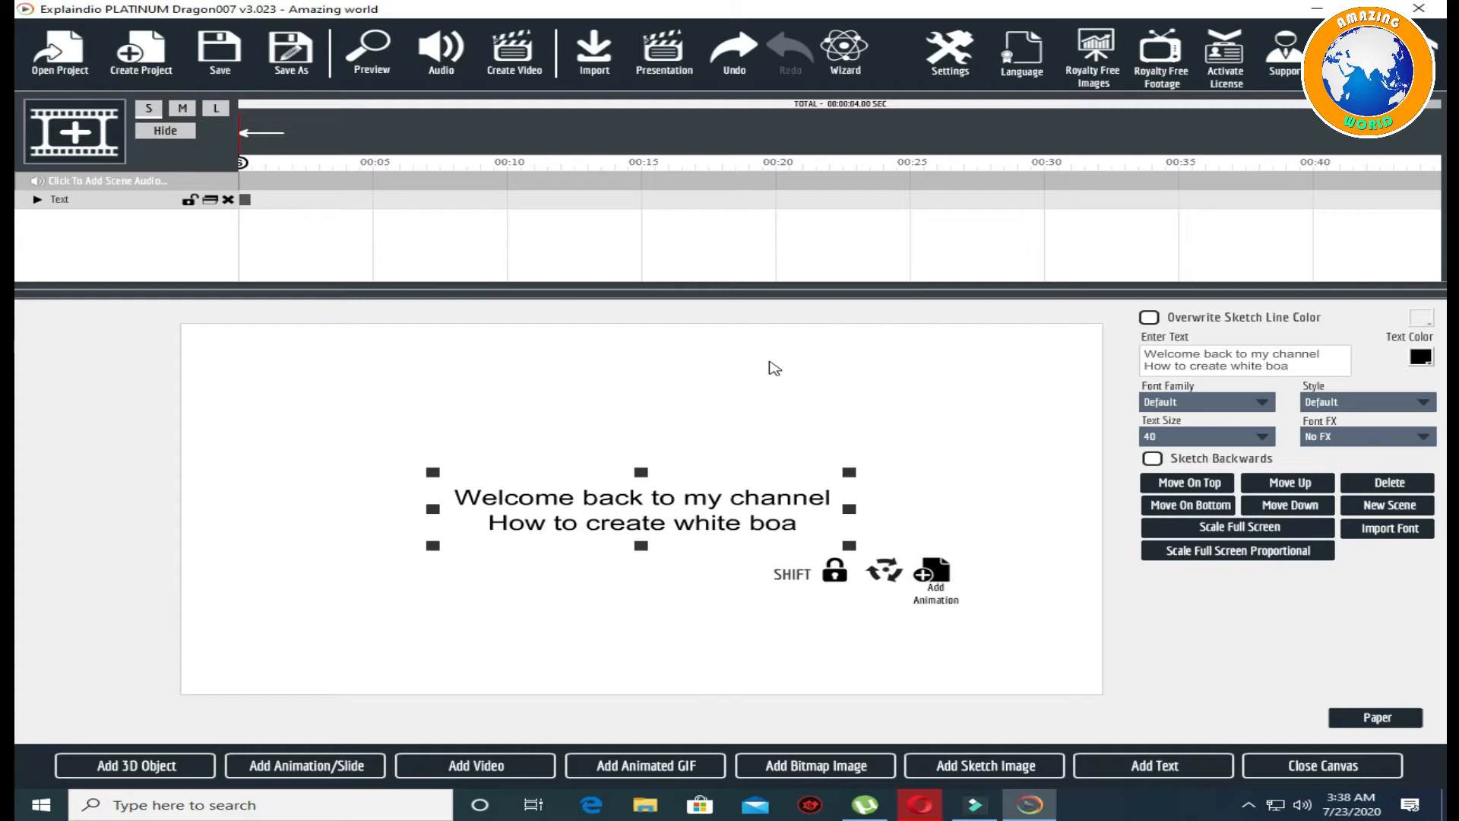
pyautogui.write('rd anima')
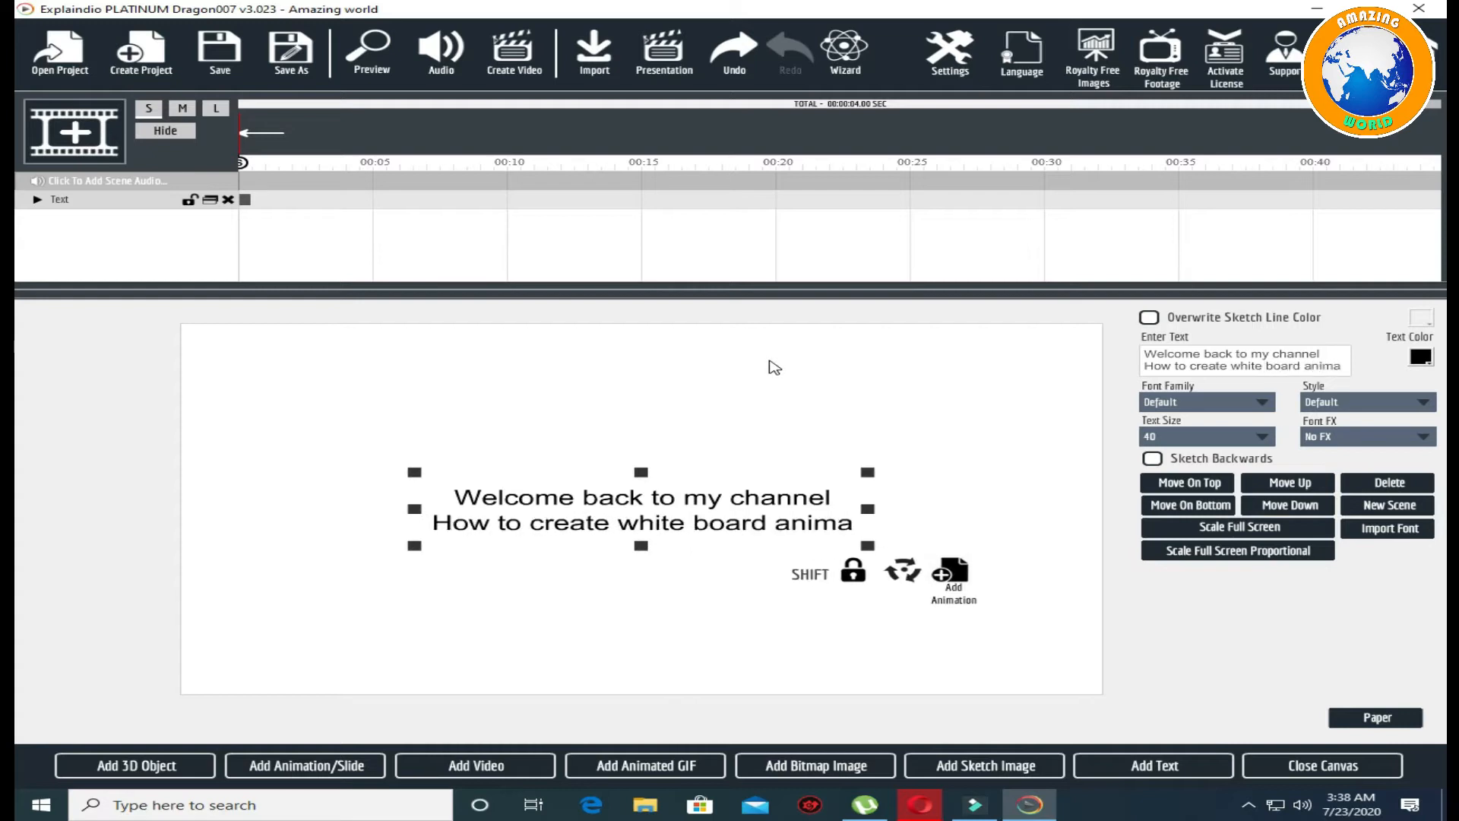
pyautogui.write('tion')
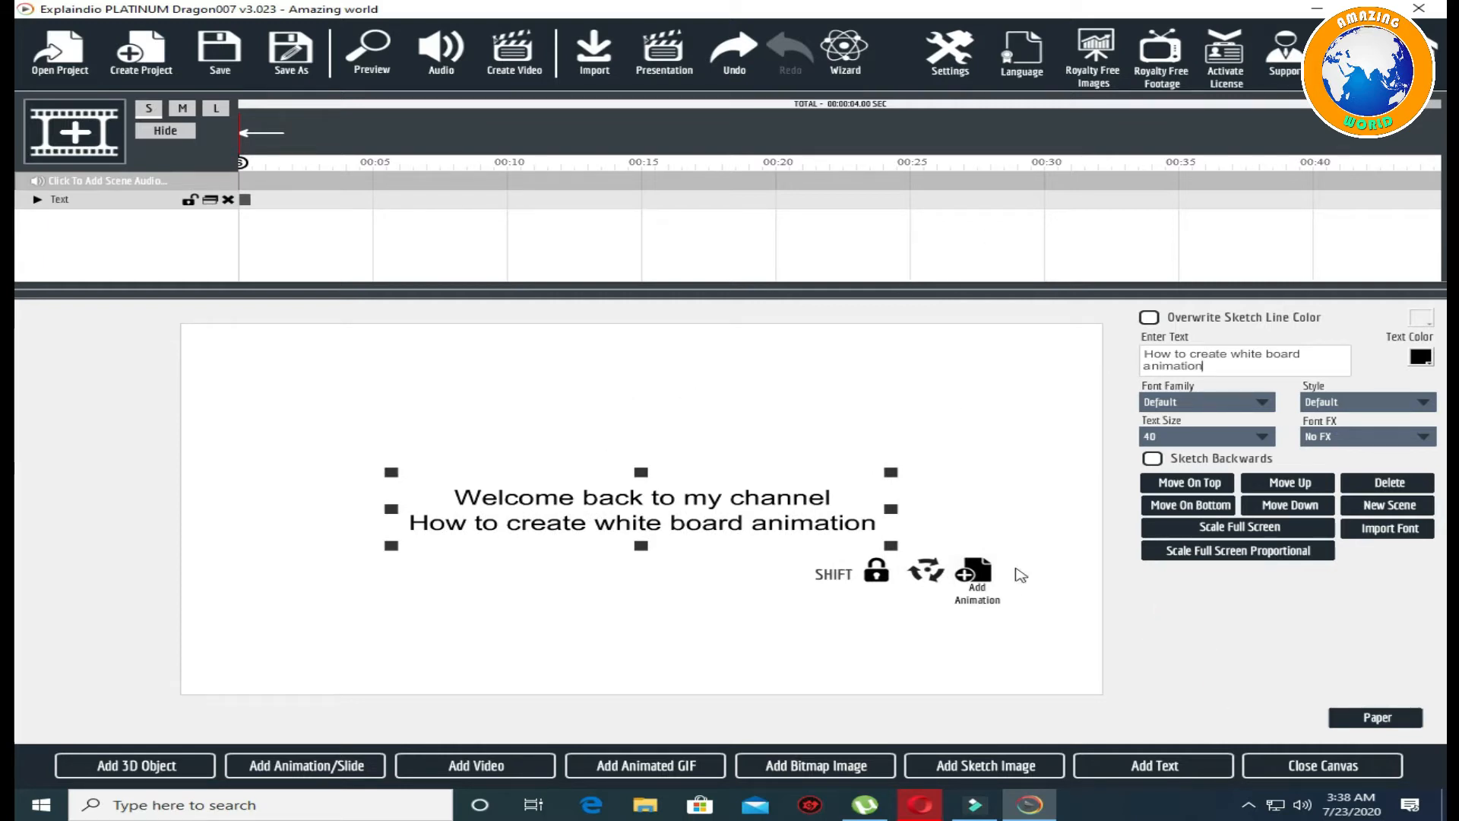
pyautogui.click(1353, 768)
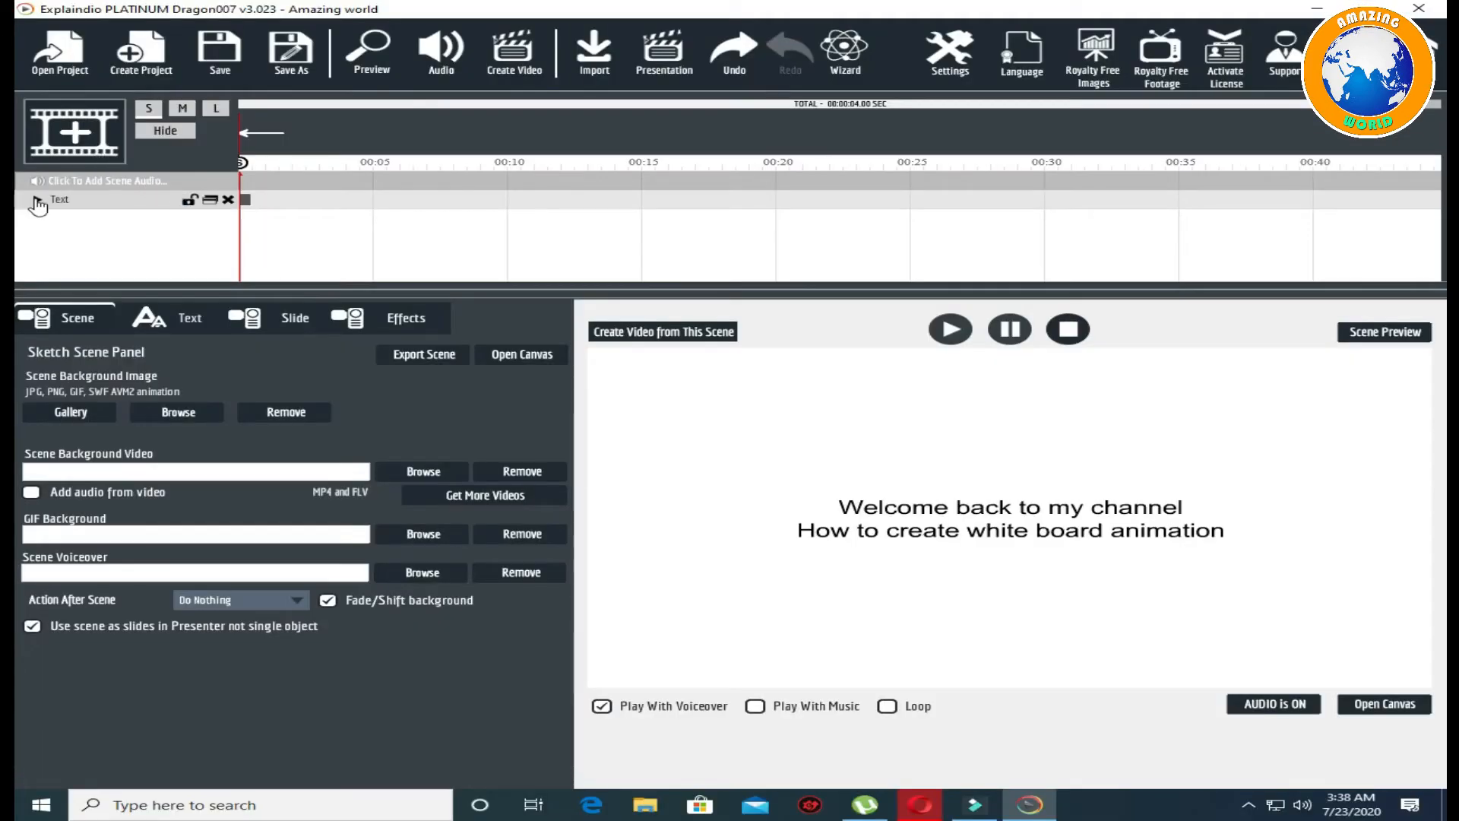
# Apply the Sketch By Hand effect to the text element and preview the scene.
pyautogui.click(37, 200)
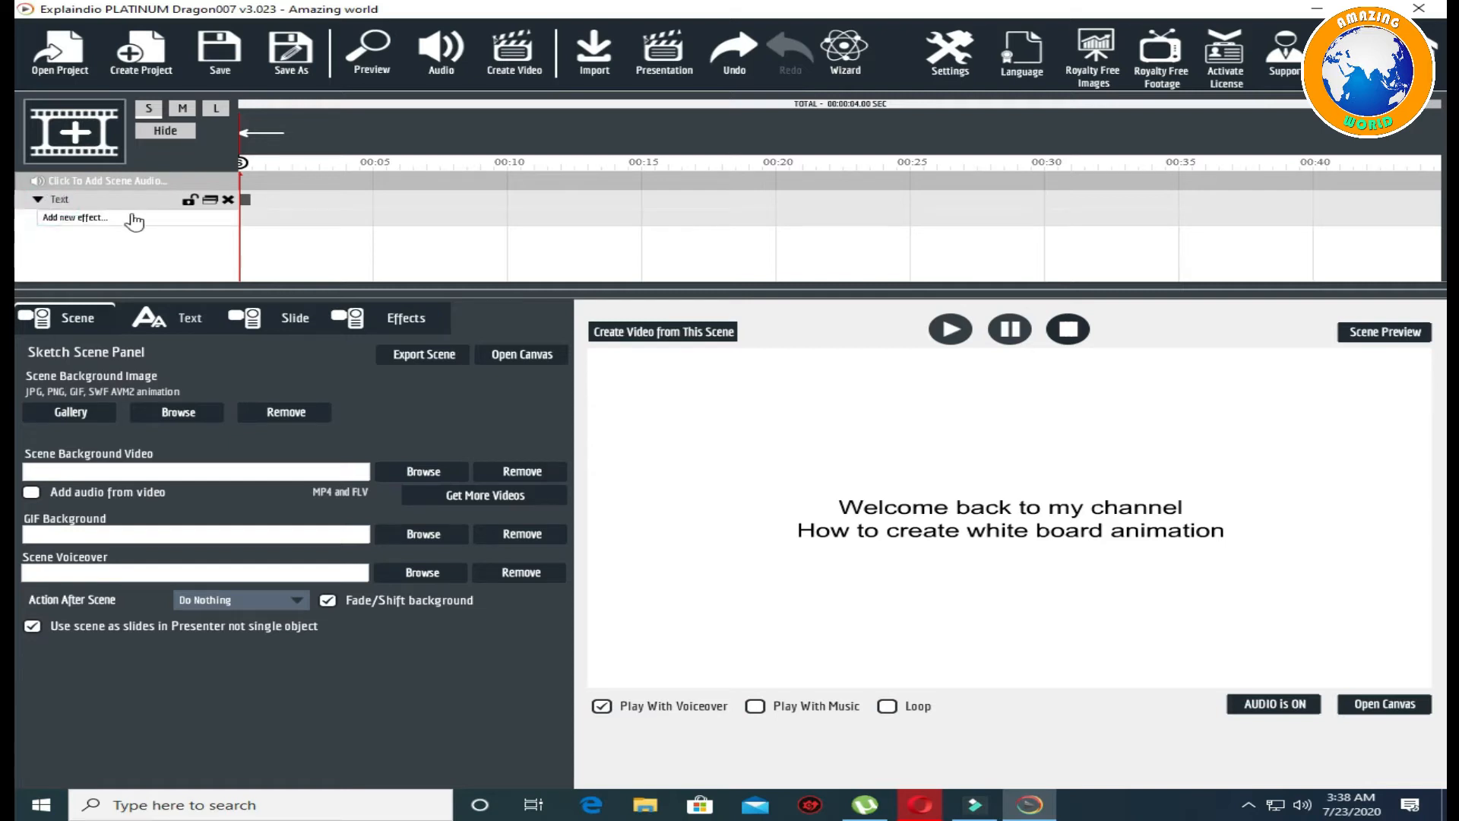
pyautogui.click(130, 216)
pyautogui.moveTo(319, 234)
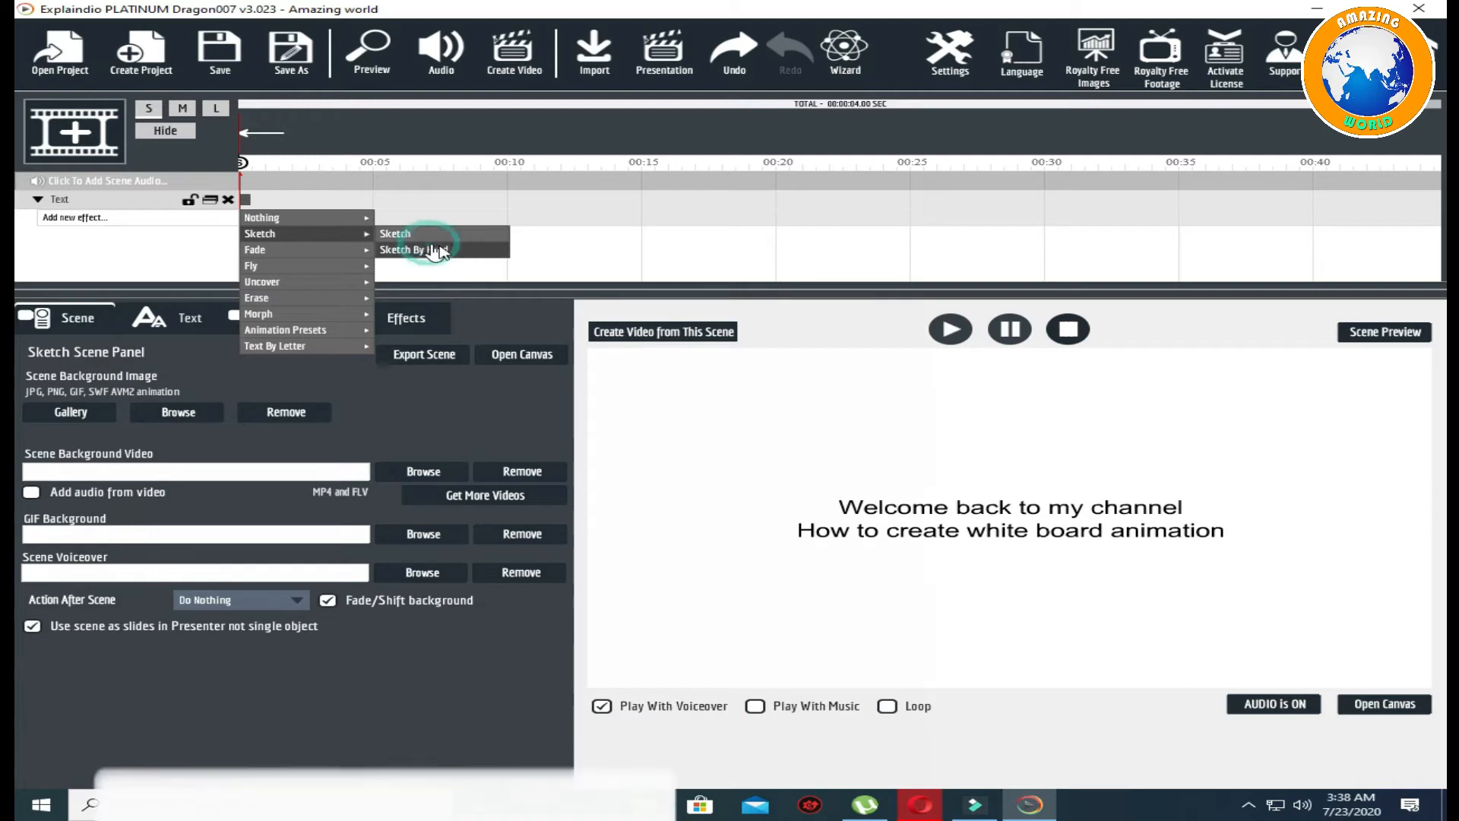
pyautogui.click(435, 251)
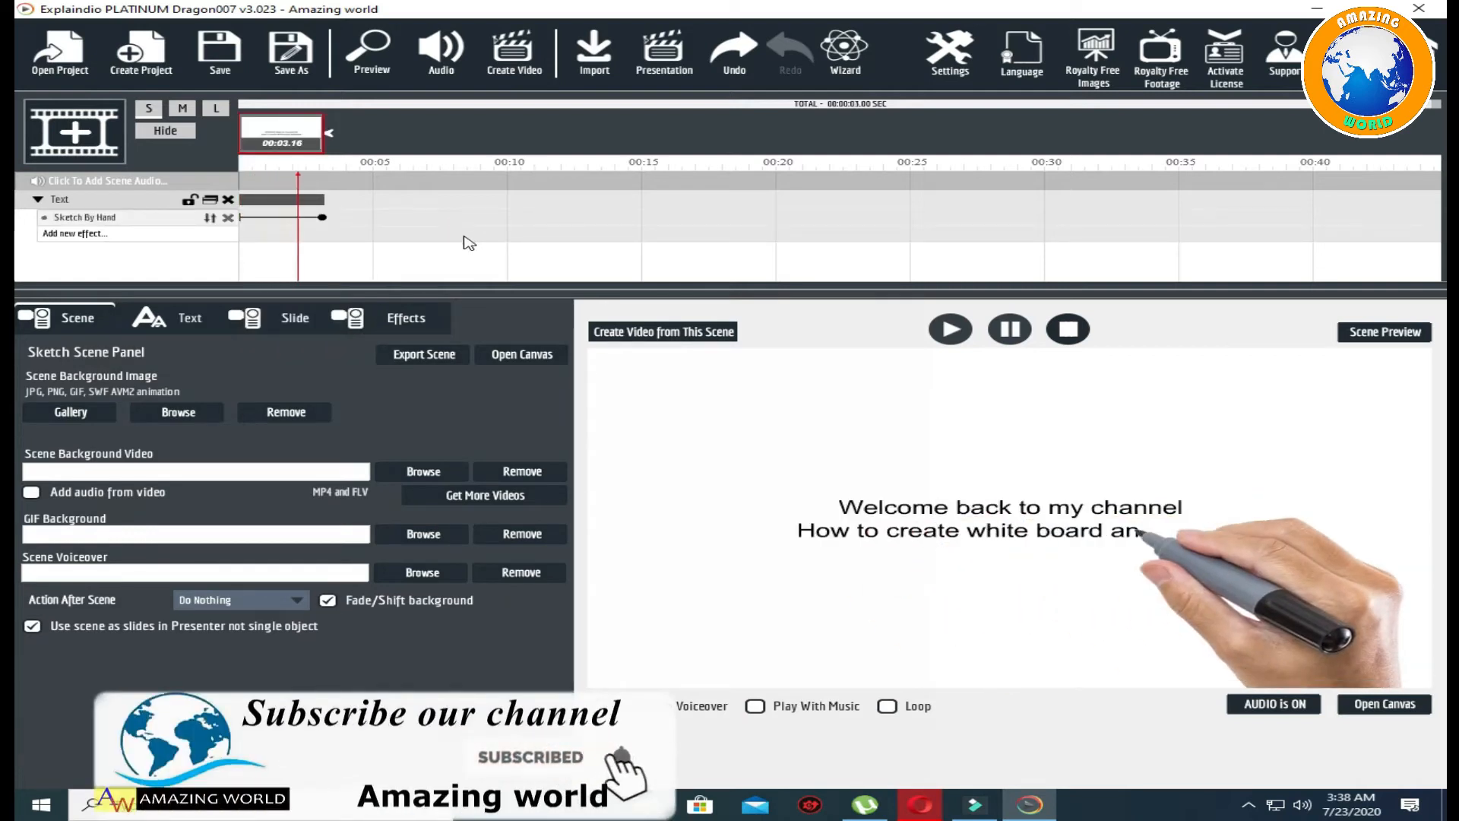
pyautogui.click(1386, 332)
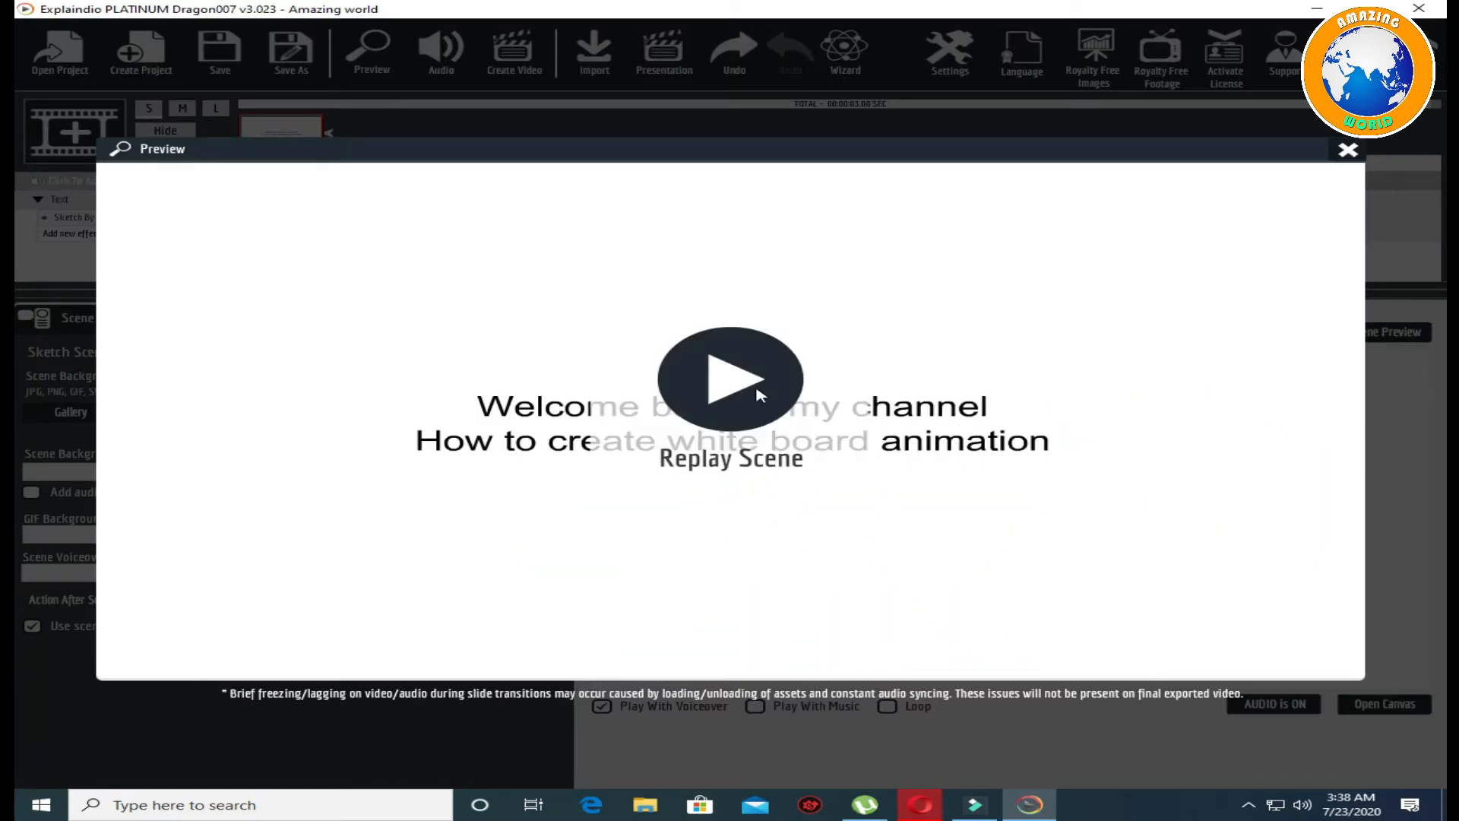
pyautogui.click(1343, 158)
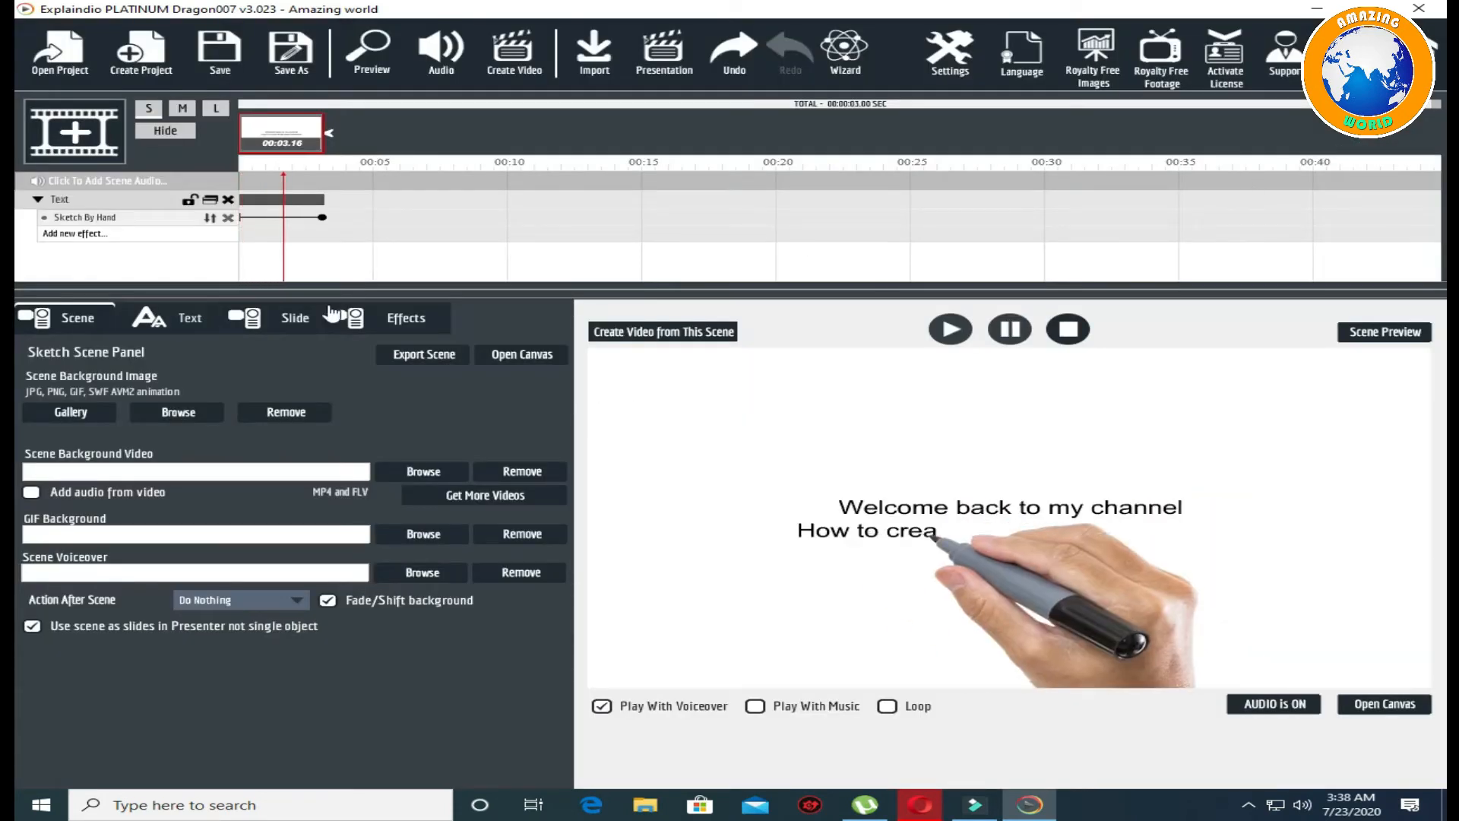
# Set the font family of the welcome text to Alfa Slab One.
pyautogui.click(194, 317)
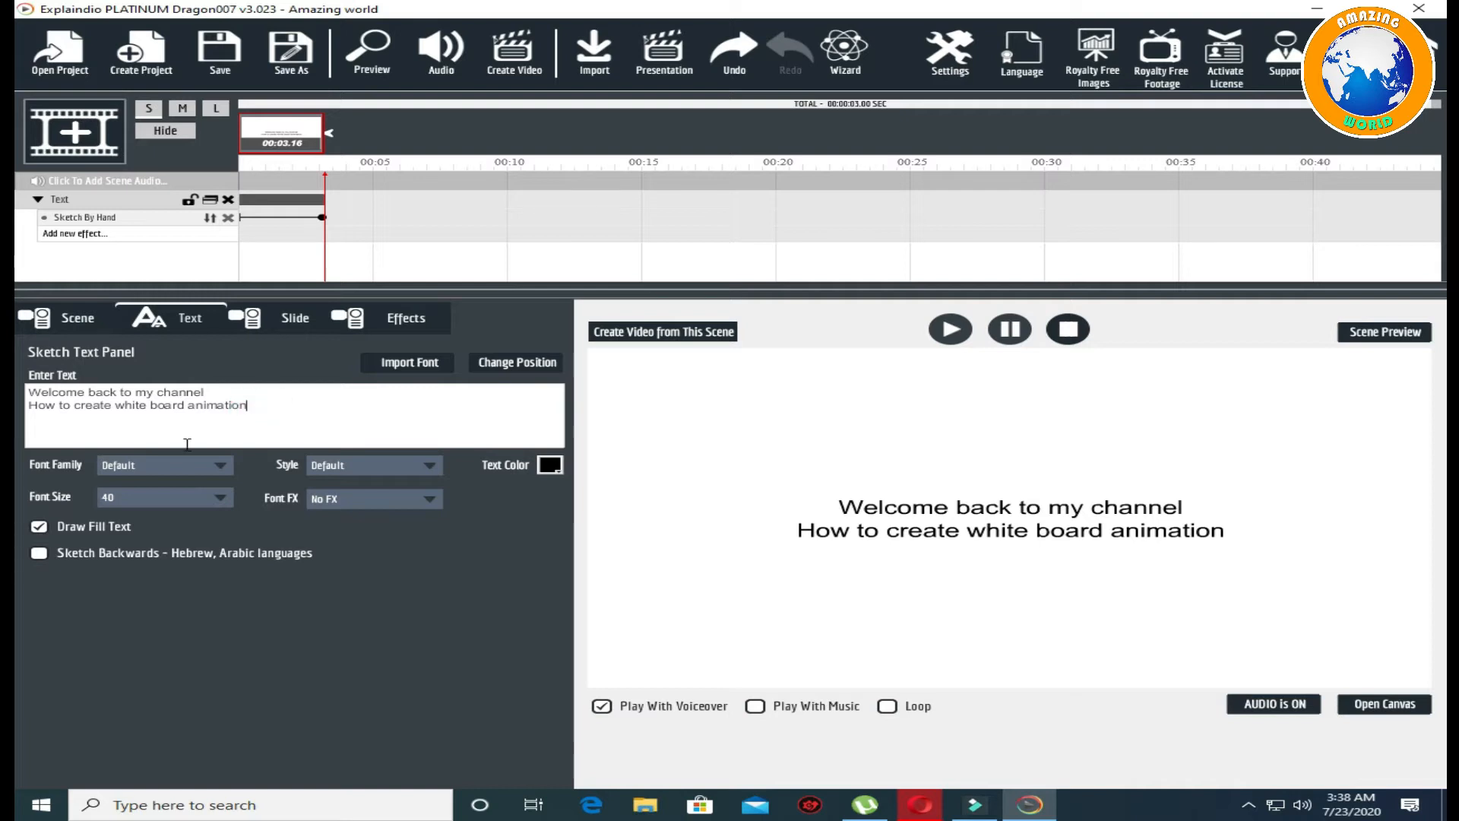
pyautogui.click(150, 473)
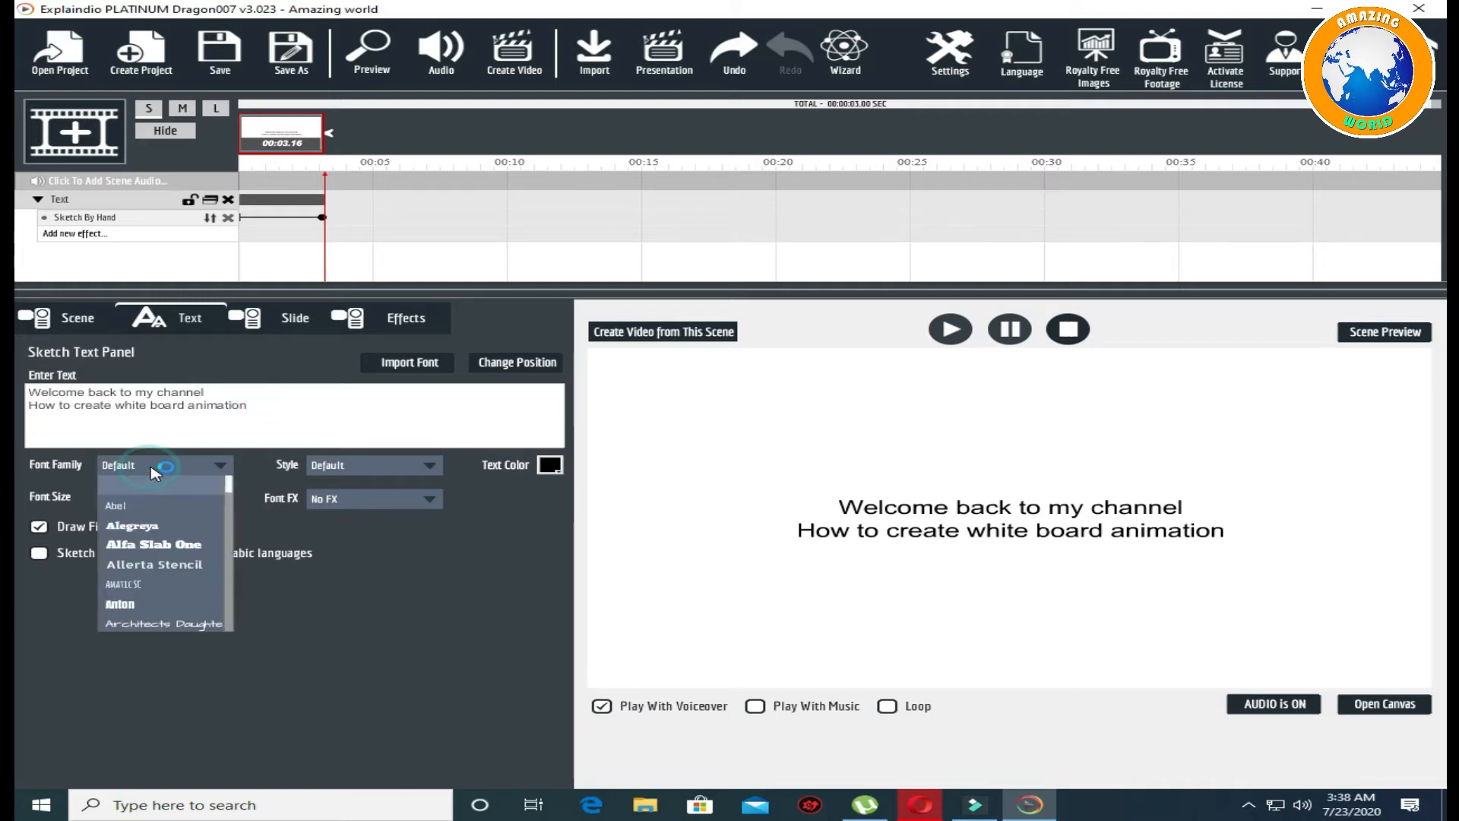
pyautogui.click(167, 544)
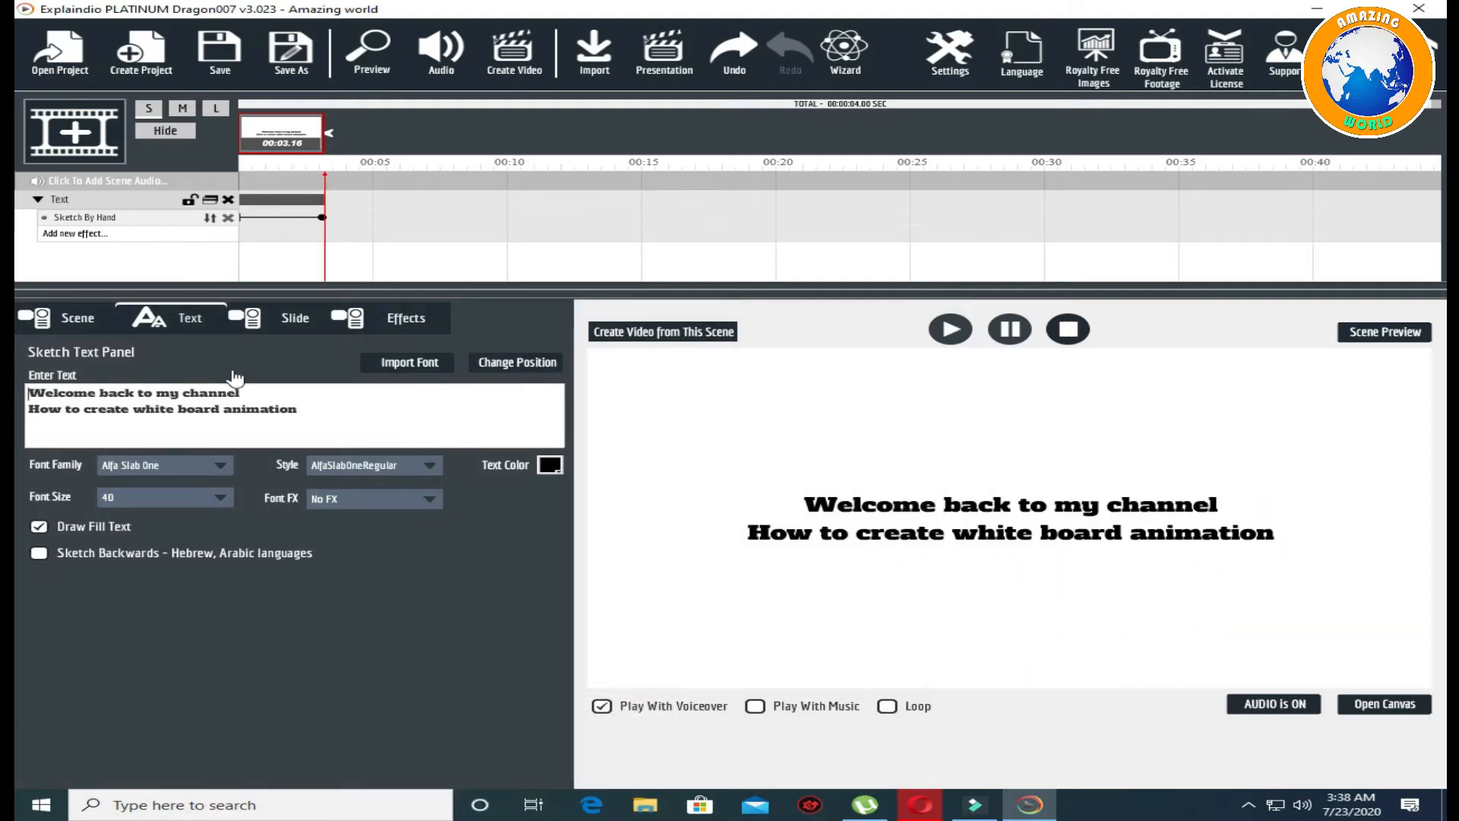
# Try two green shades for the welcome text, starting with #00cc00.
pyautogui.click(549, 469)
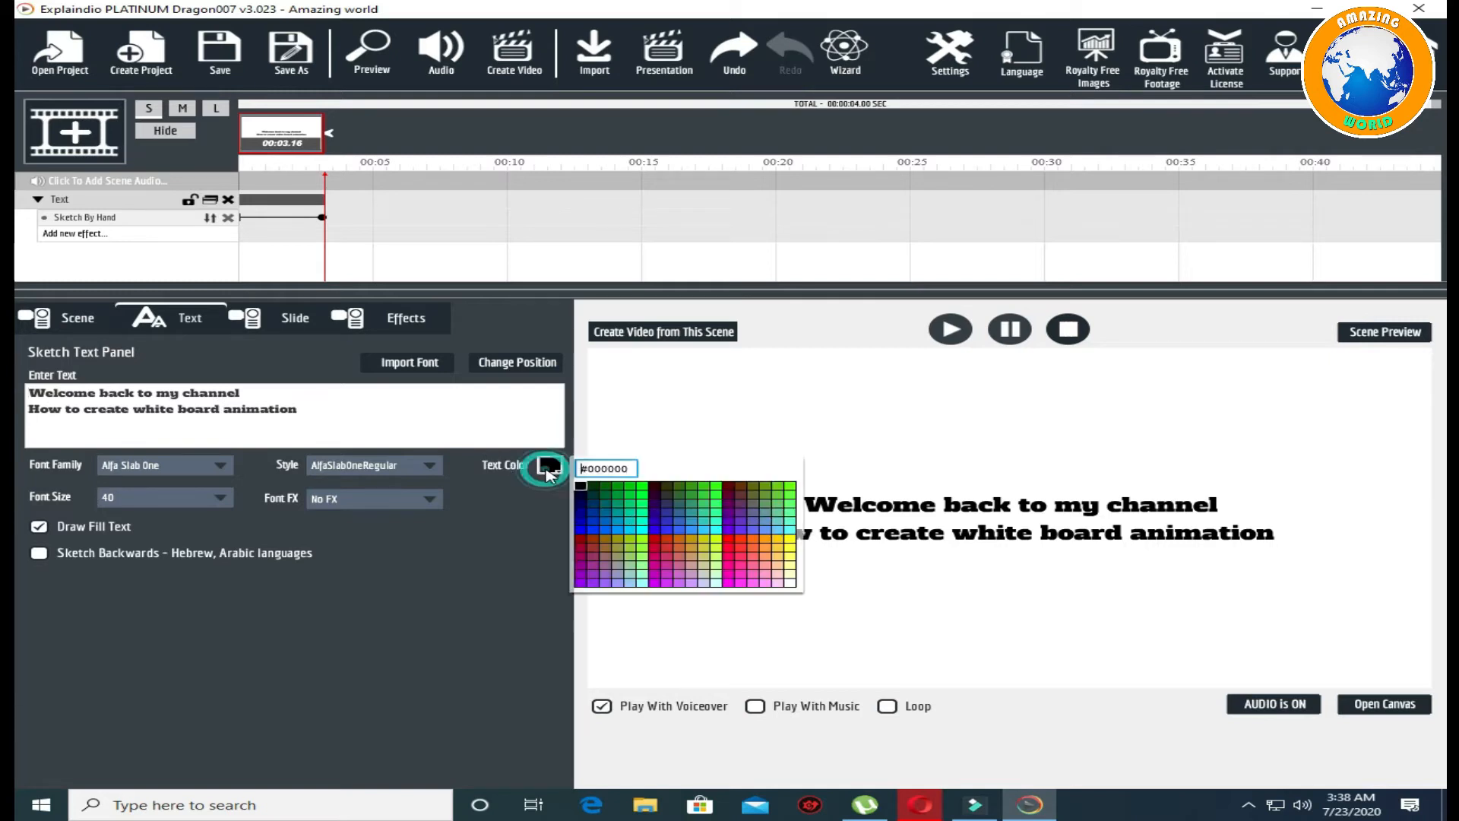
pyautogui.click(628, 494)
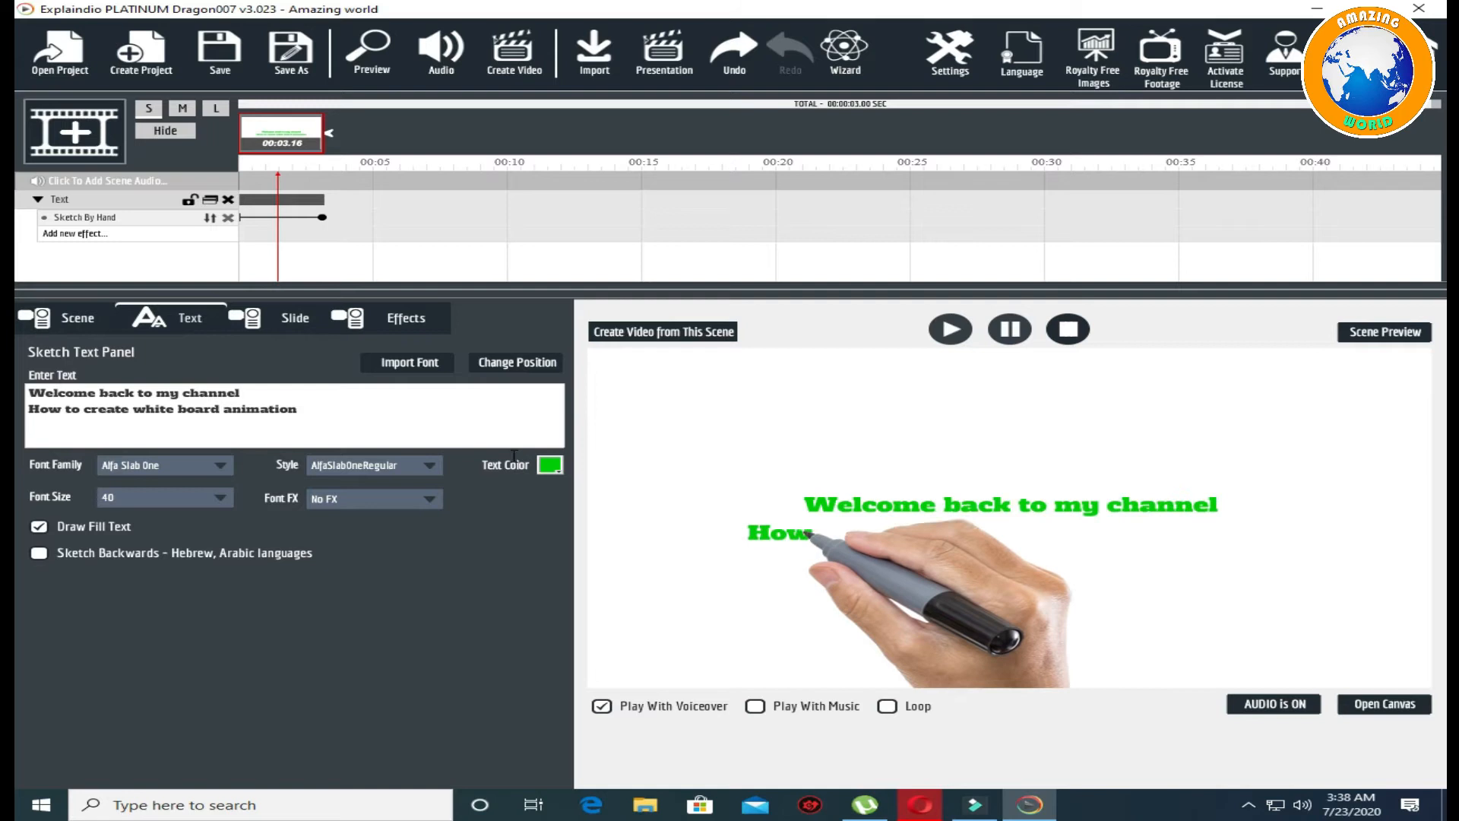
pyautogui.click(549, 464)
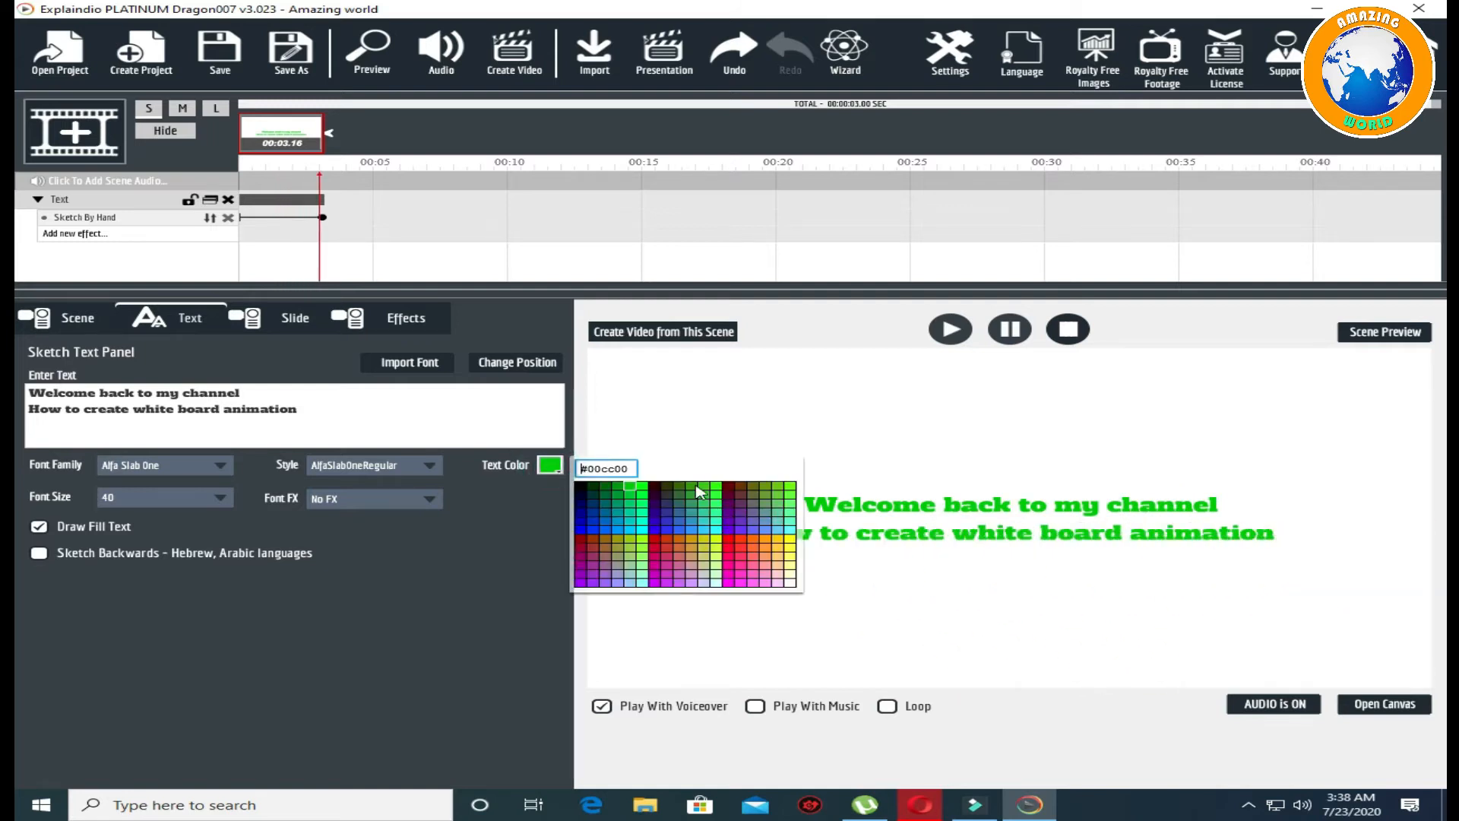
pyautogui.click(645, 511)
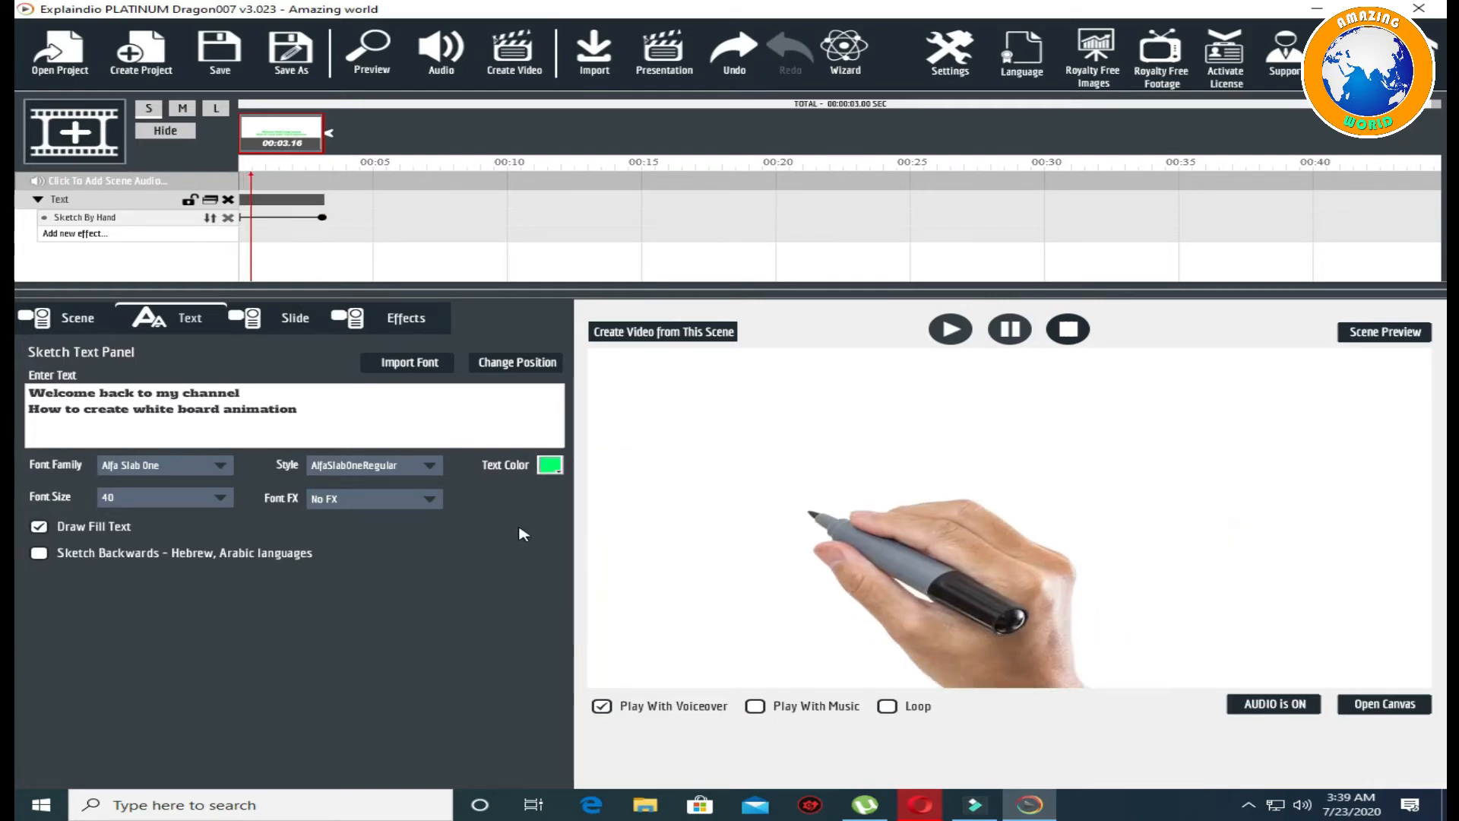
# Set the welcome text's color to dark purple.
pyautogui.click(550, 464)
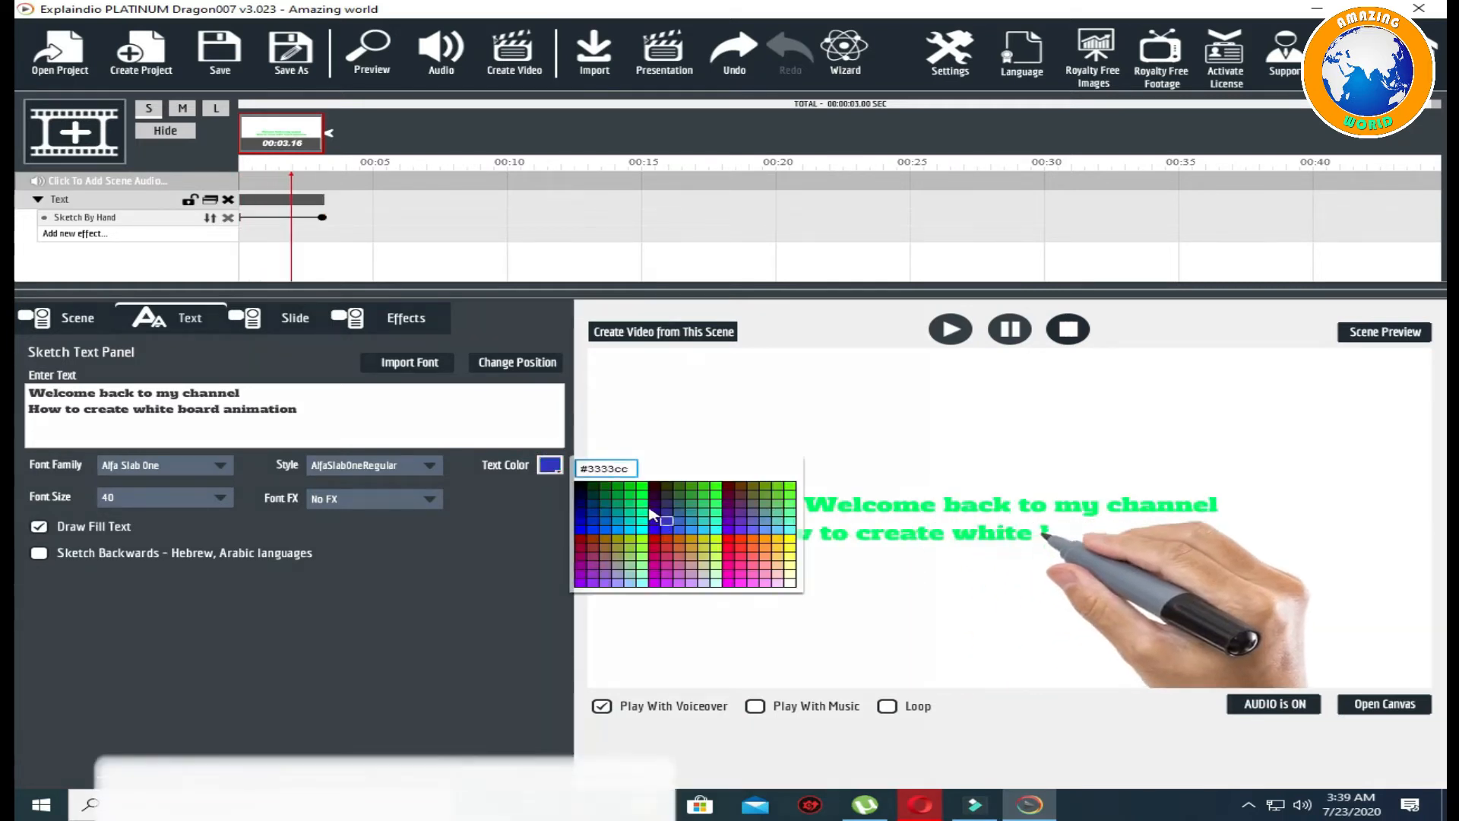
pyautogui.click(655, 506)
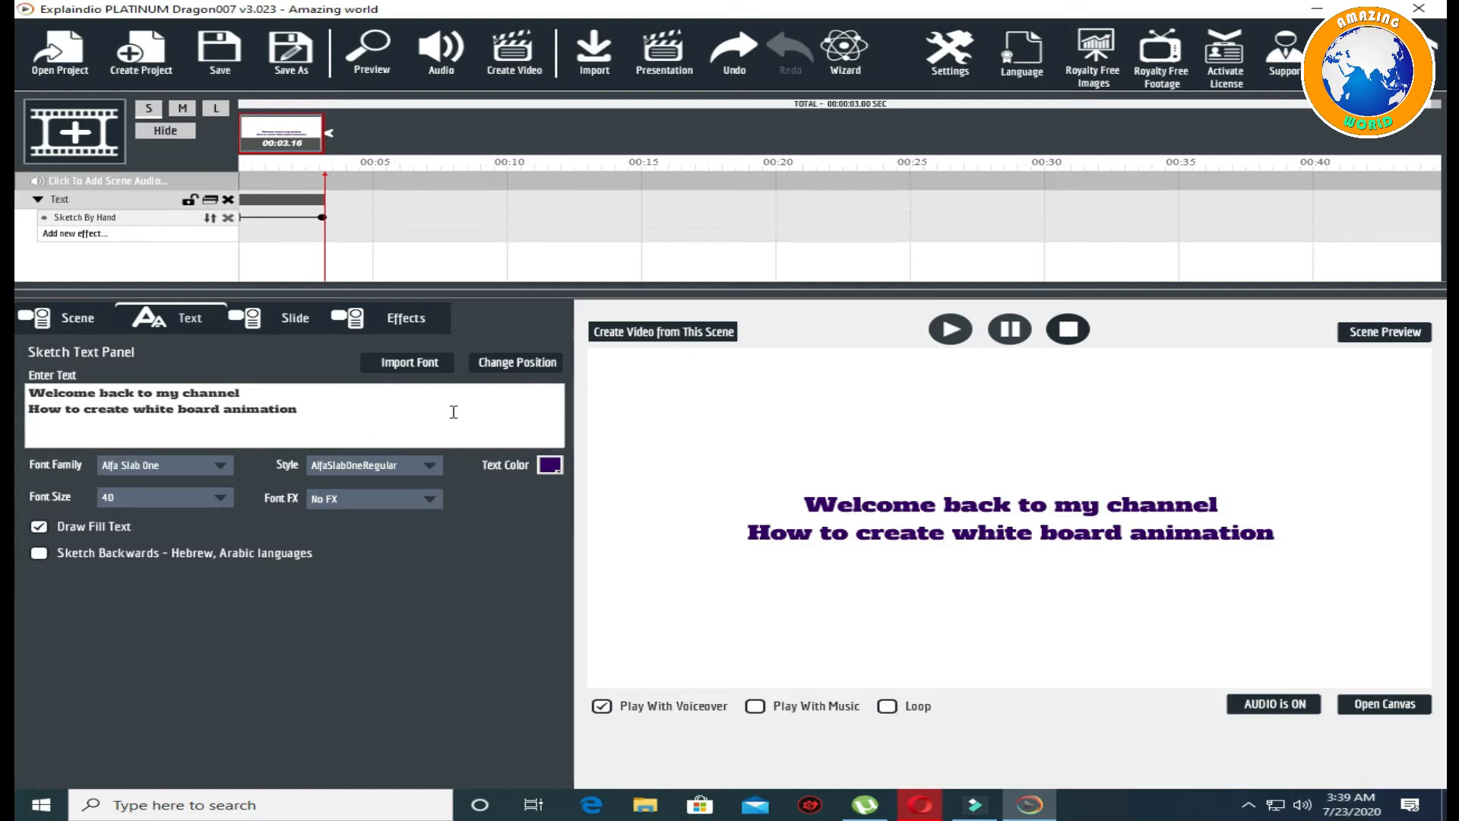
# Try the grey marker, orange pencil and upright dark-sleeved hands for the Sketch By Hand effect.
pyautogui.click(397, 319)
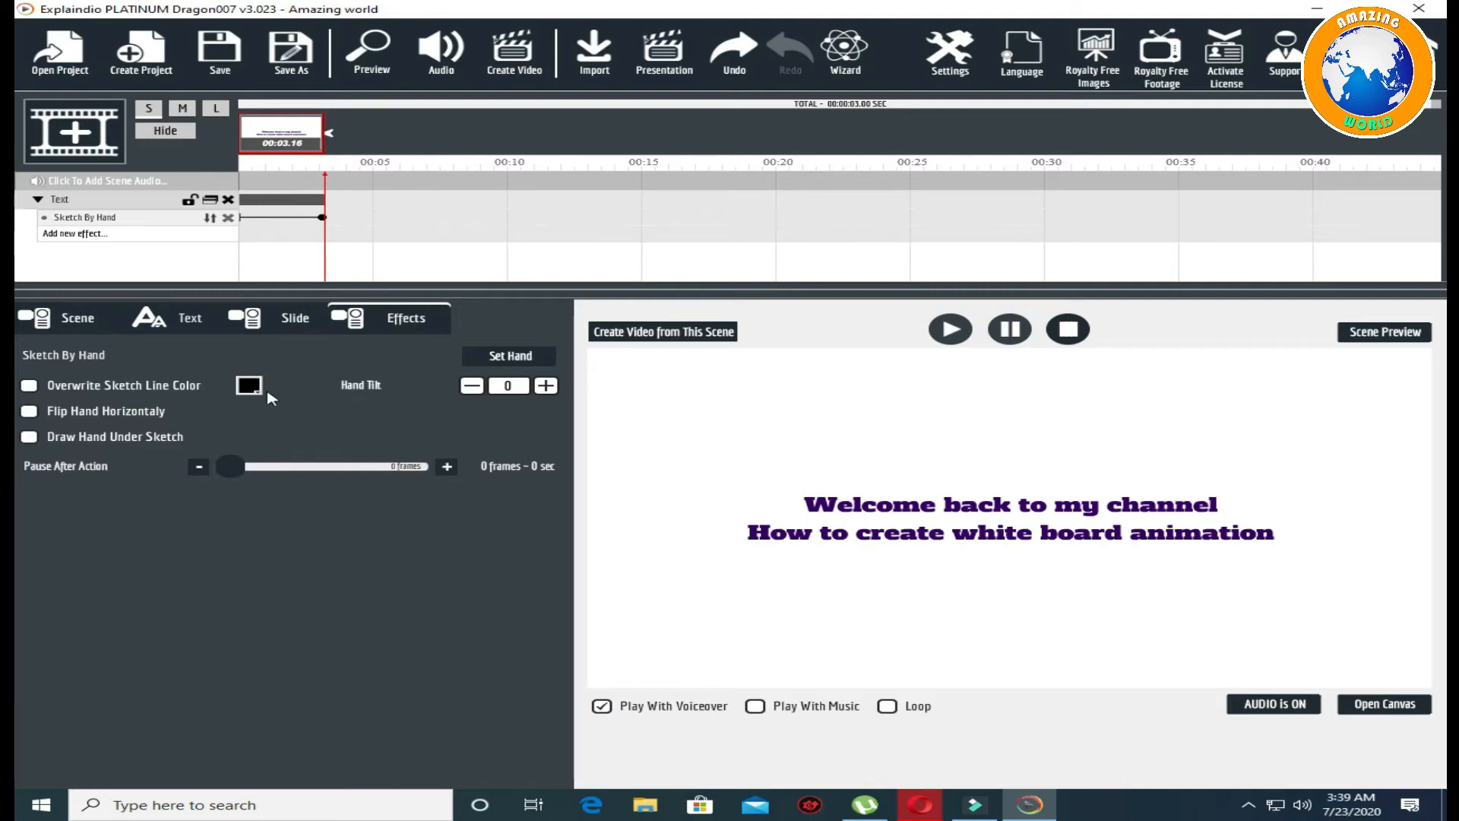
pyautogui.click(482, 366)
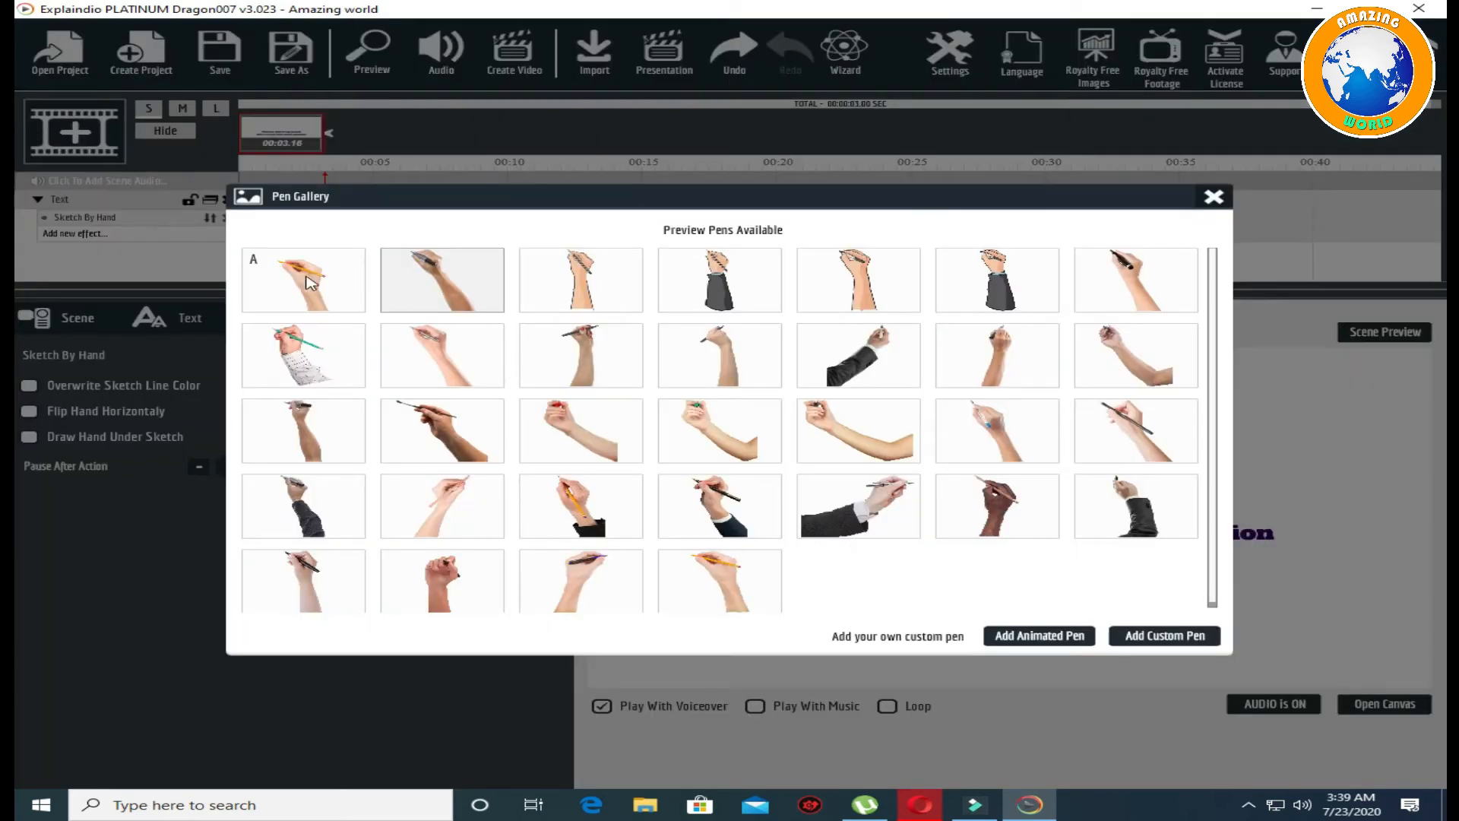
pyautogui.click(426, 284)
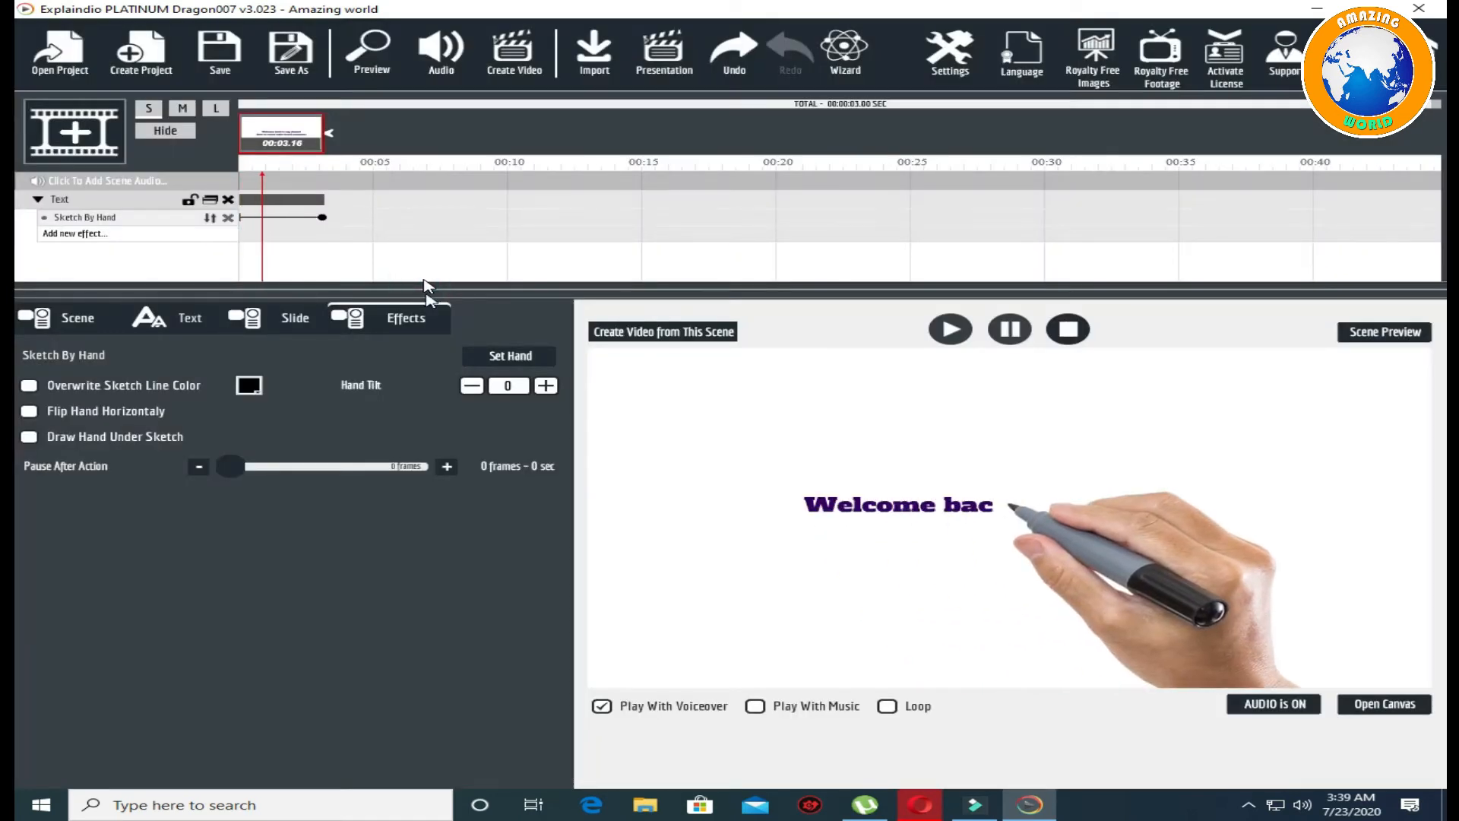
pyautogui.click(508, 359)
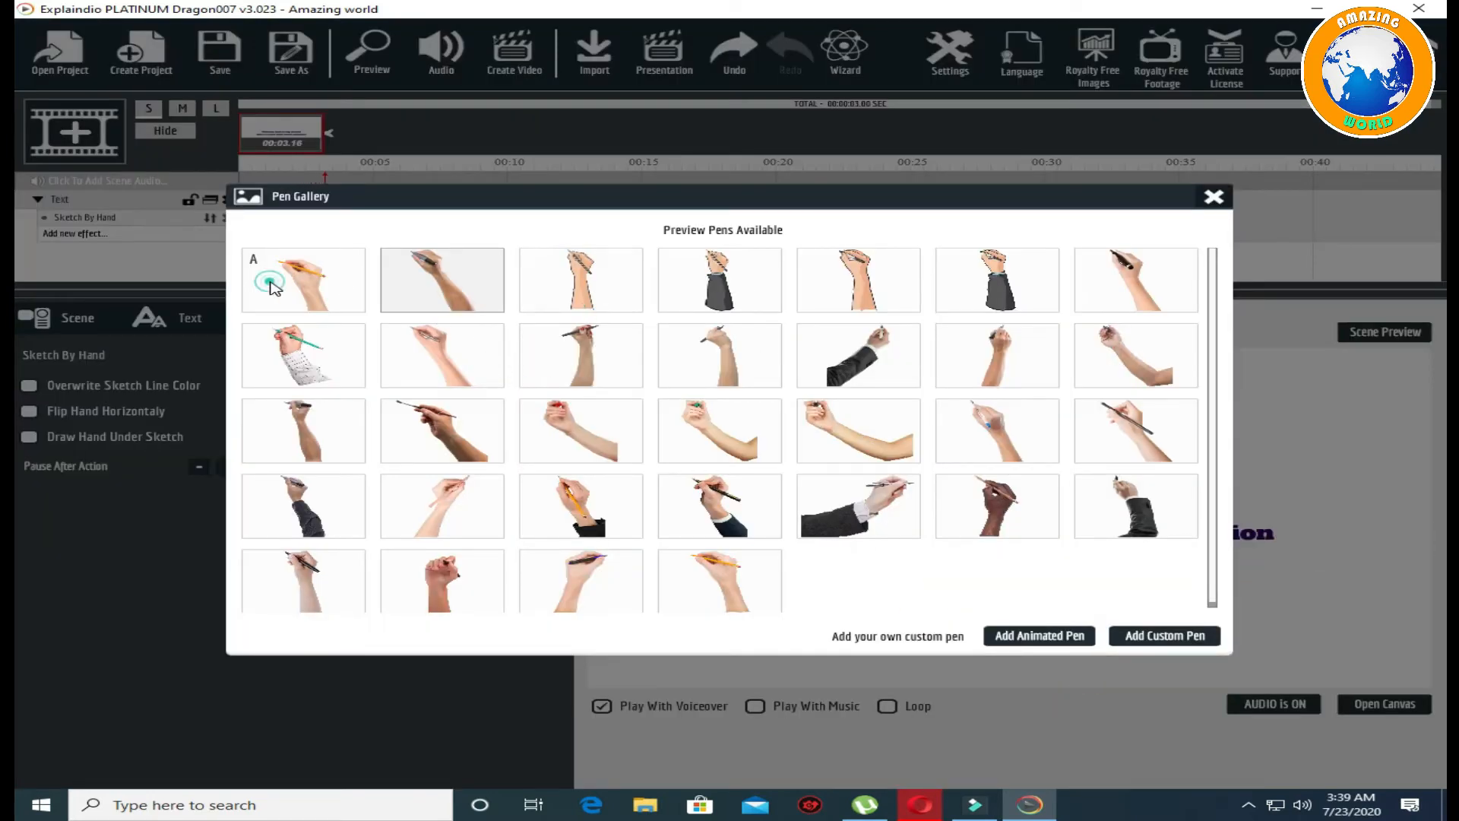
pyautogui.click(270, 283)
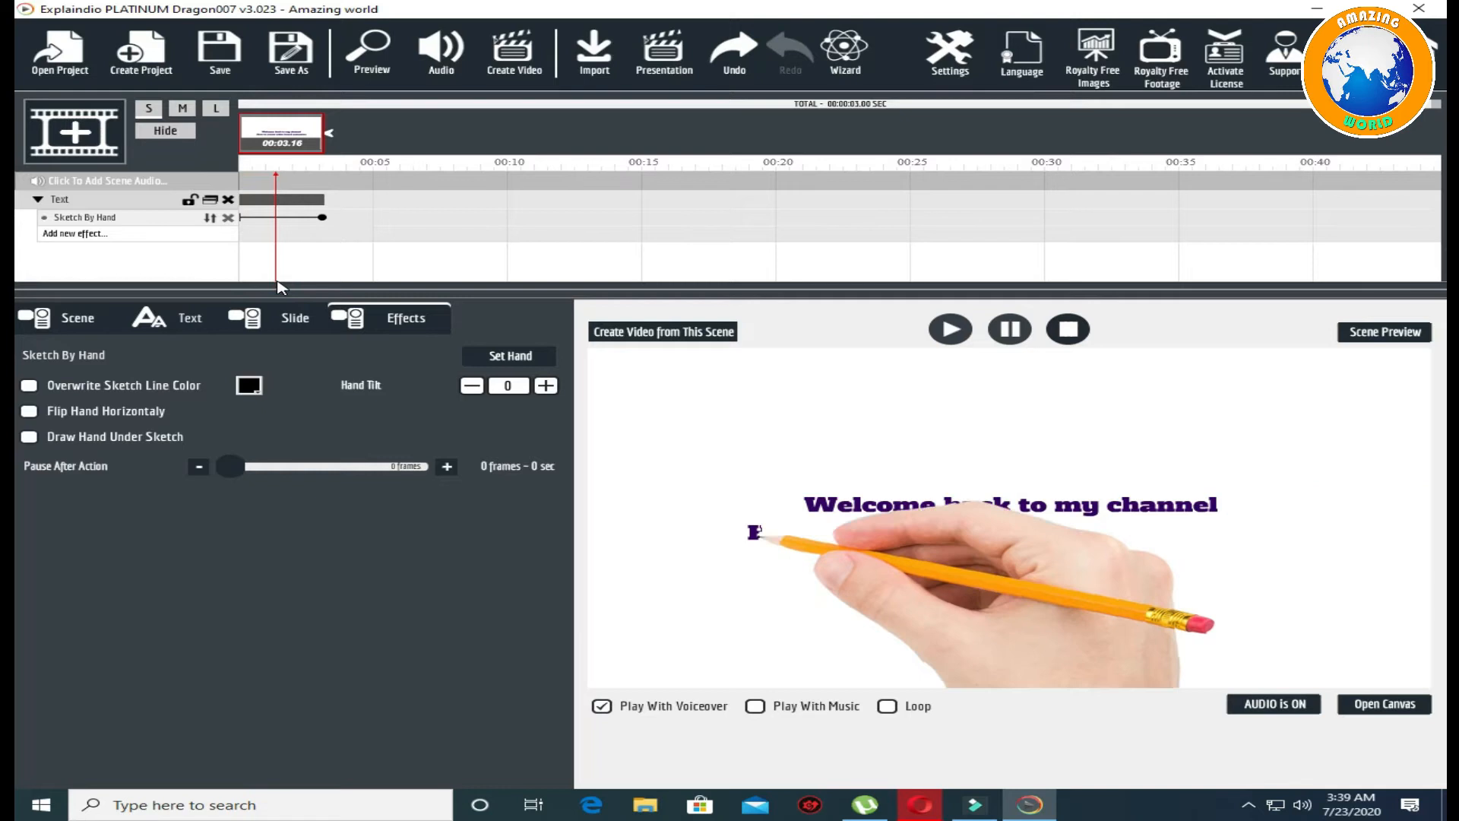
pyautogui.click(511, 356)
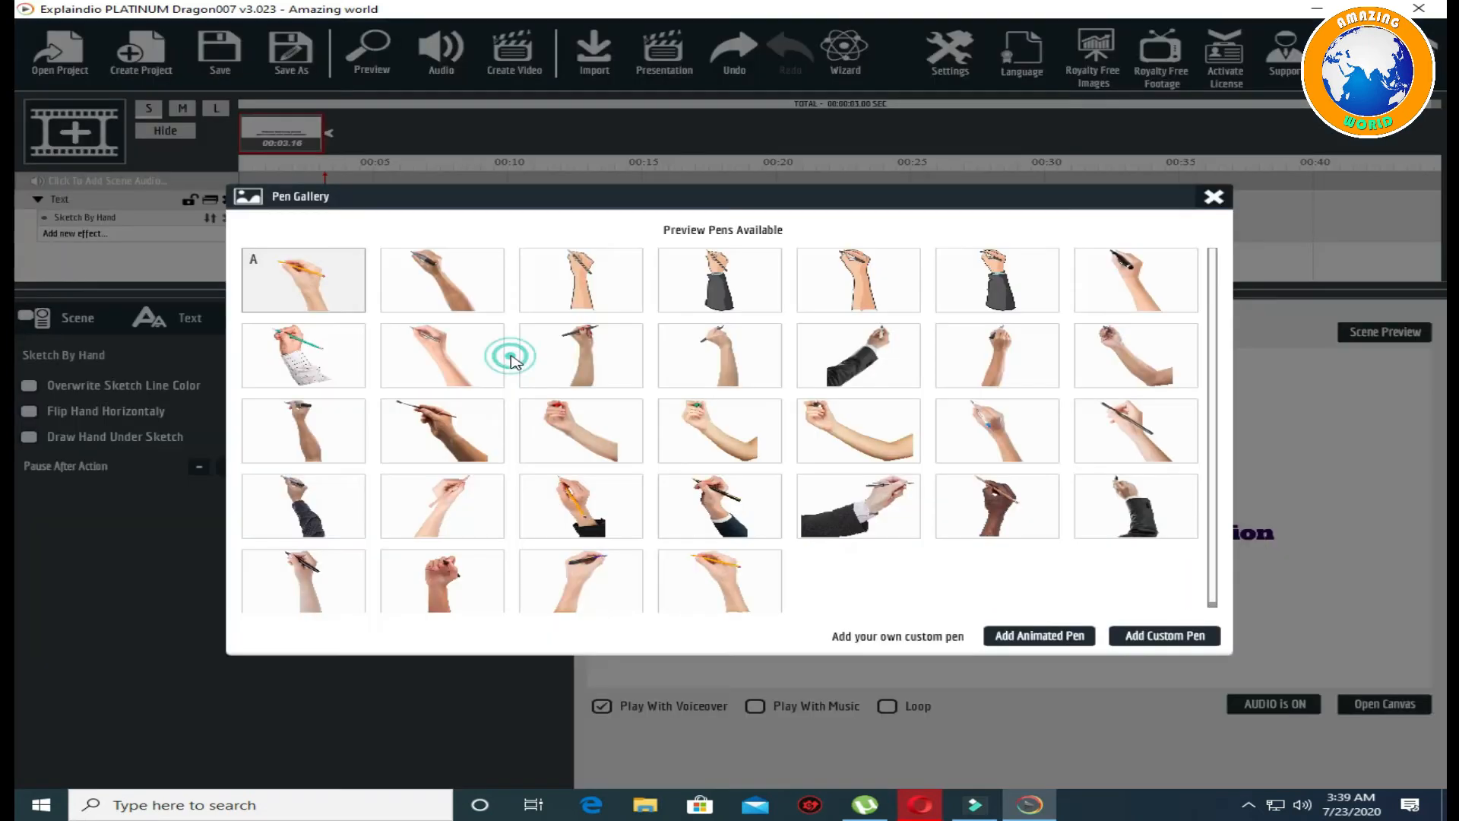
pyautogui.click(1130, 501)
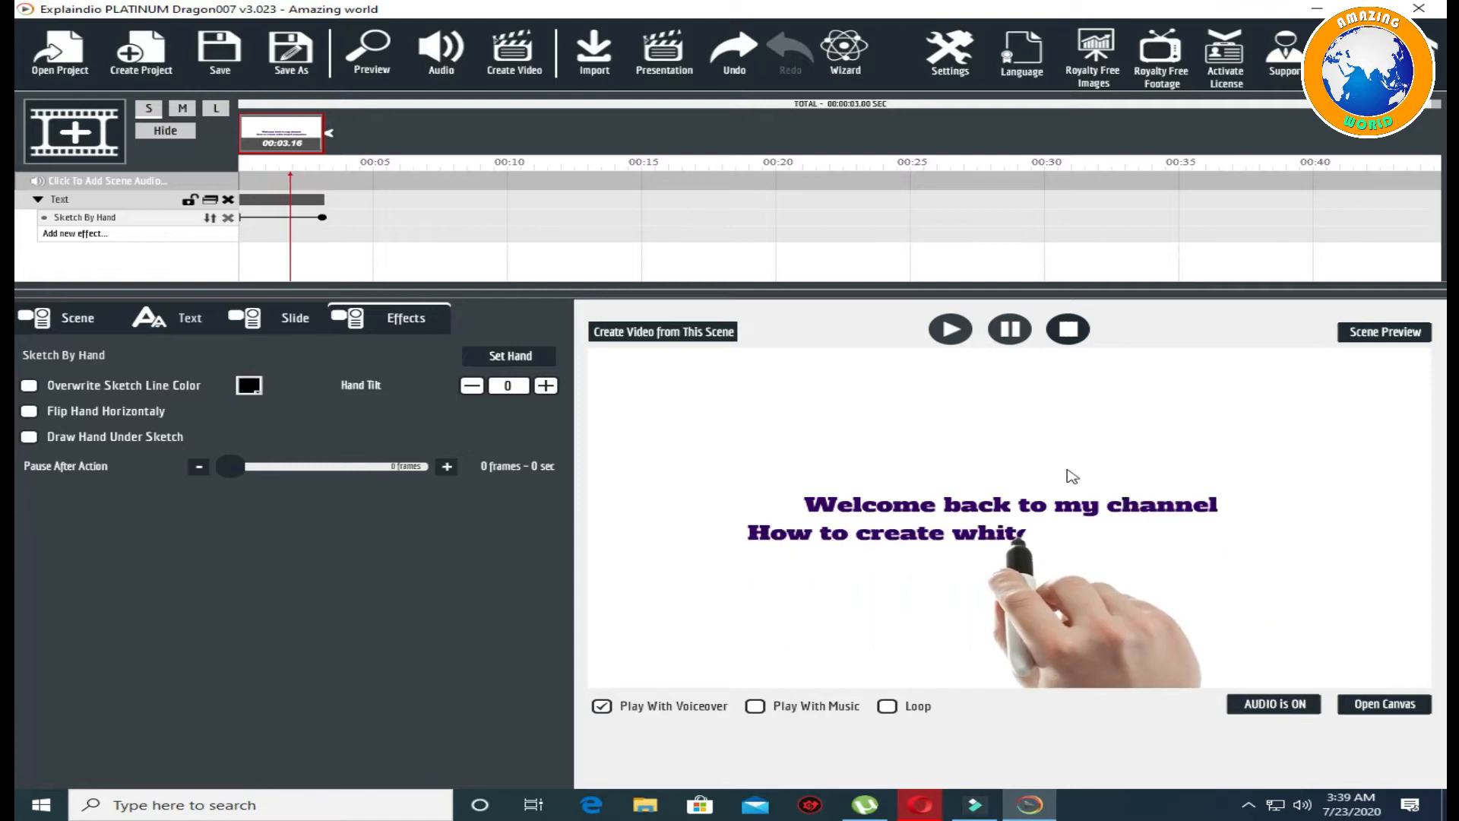
# Set the Sketch By Hand effect's hand to the dark-sleeved one holding a slanted black pen, in the gallery's fourth row.
pyautogui.click(503, 356)
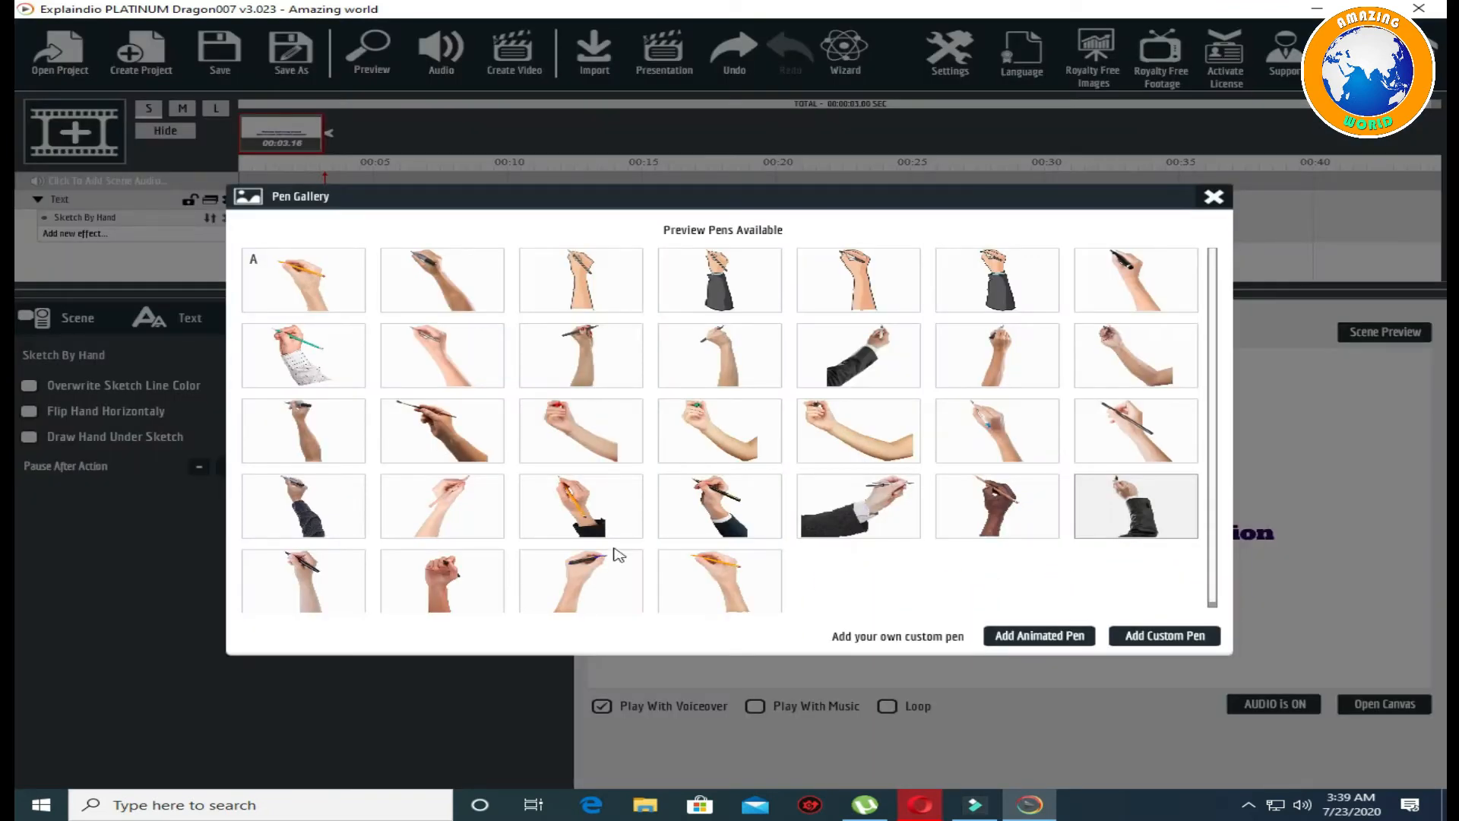
pyautogui.click(757, 518)
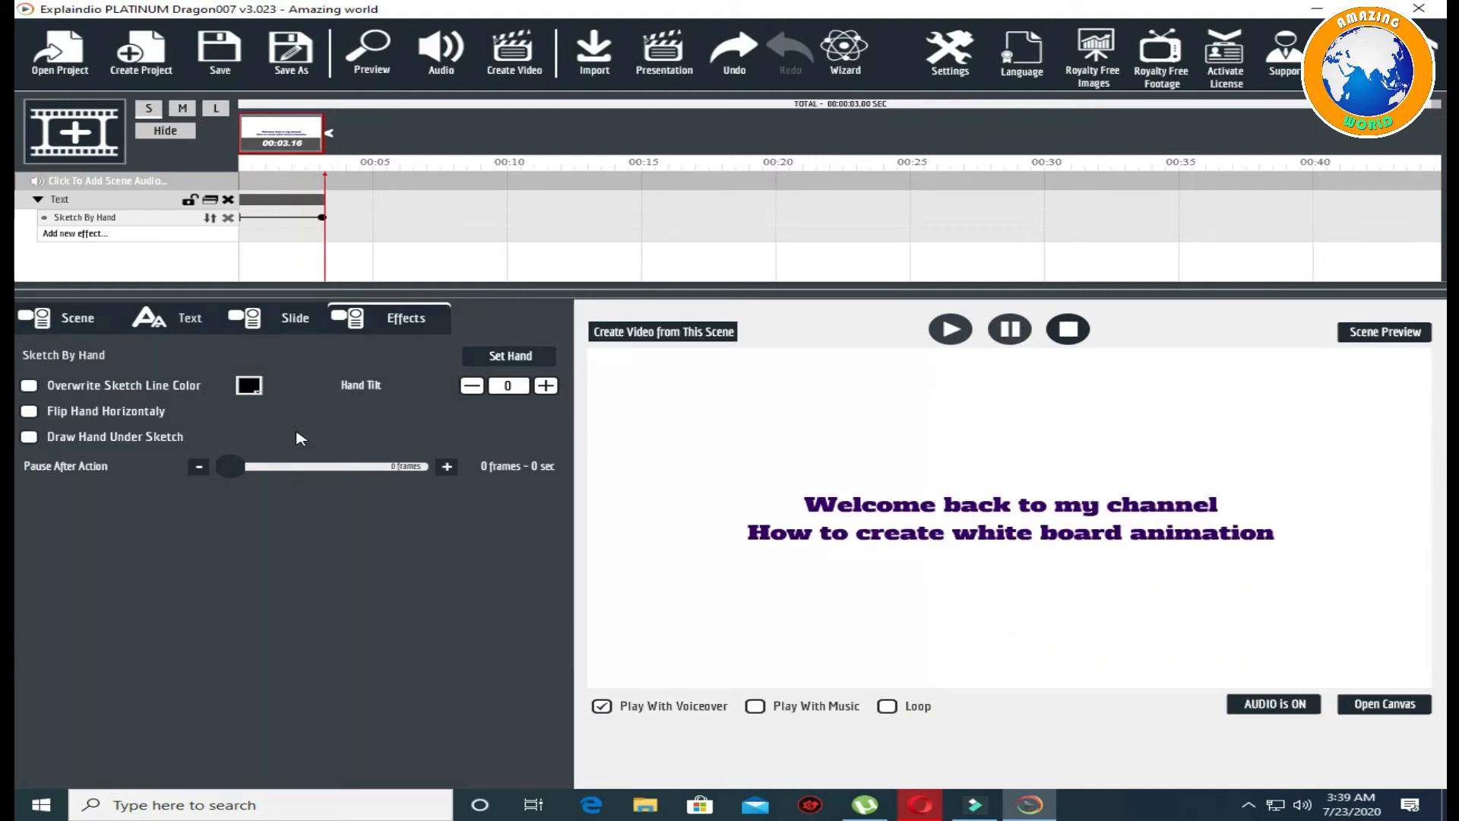
# Import the Desktop image Text-on-a-Circle (1) from local storage onto the canvas as a sketchable bitmap.
pyautogui.click(1406, 708)
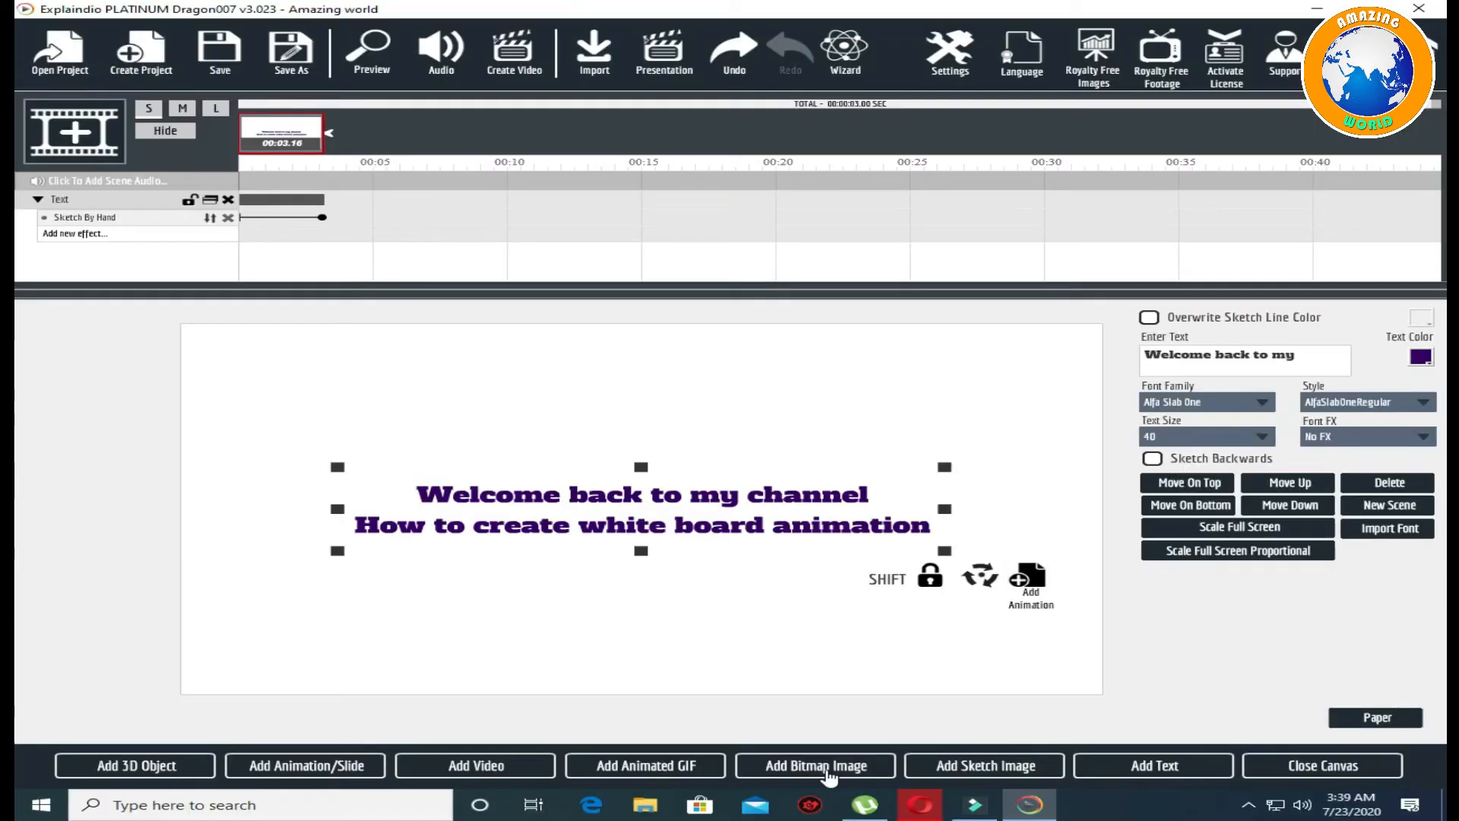
pyautogui.click(823, 768)
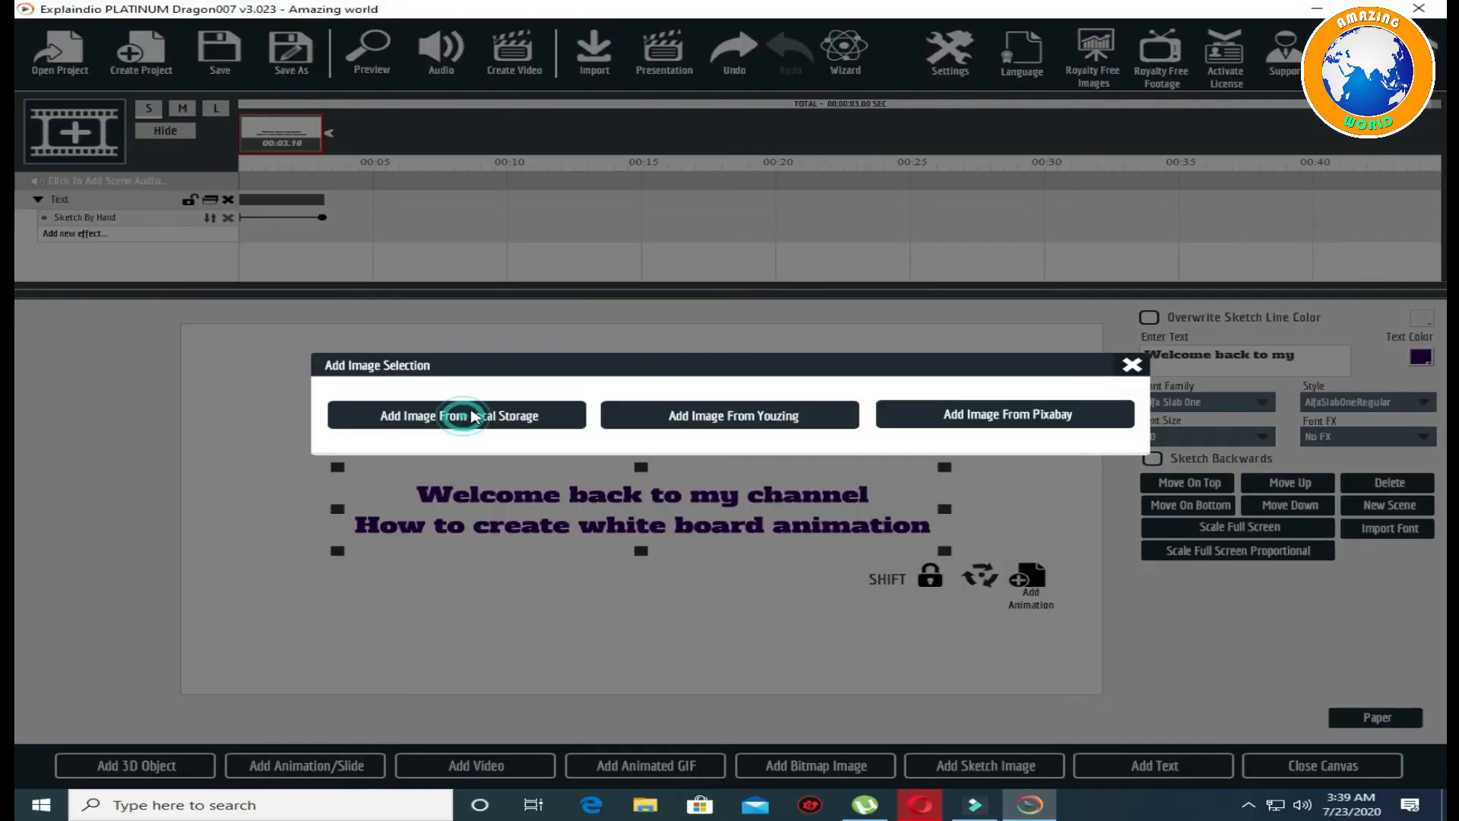
pyautogui.click(473, 416)
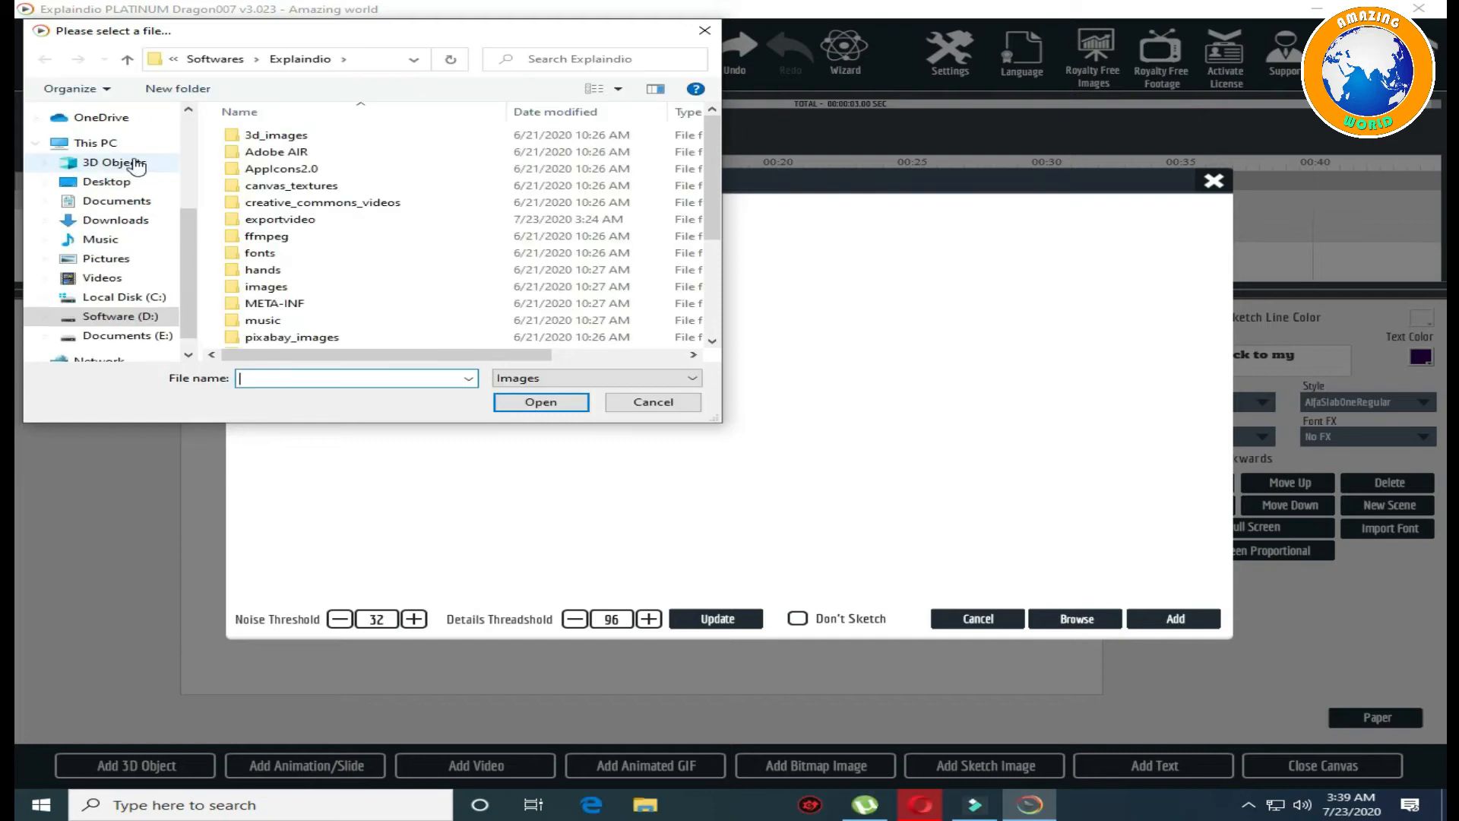
pyautogui.click(120, 185)
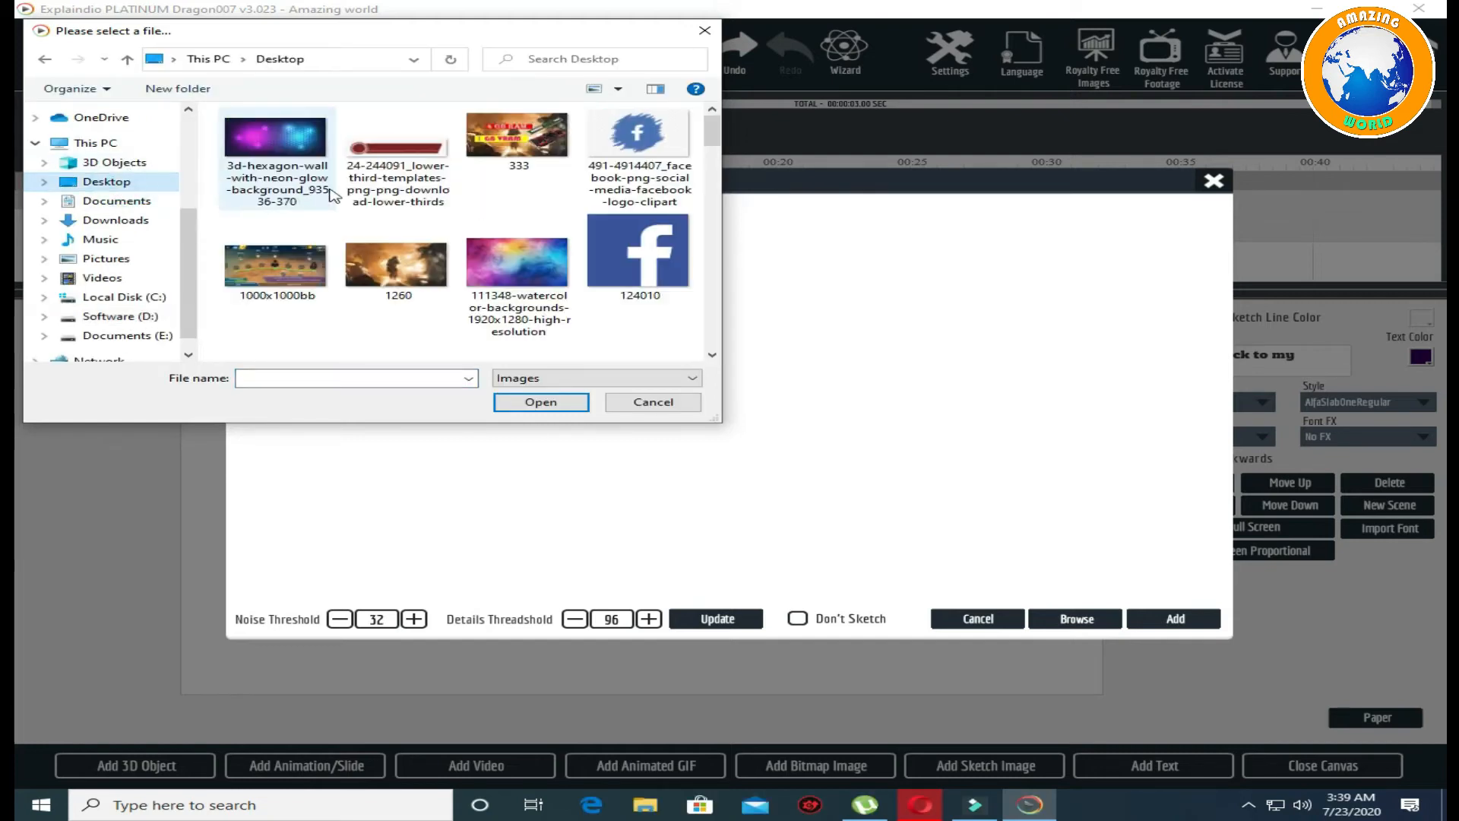
pyautogui.click(434, 168)
pyautogui.scroll(-8, 456, 228)
pyautogui.scroll(-10, 473, 289)
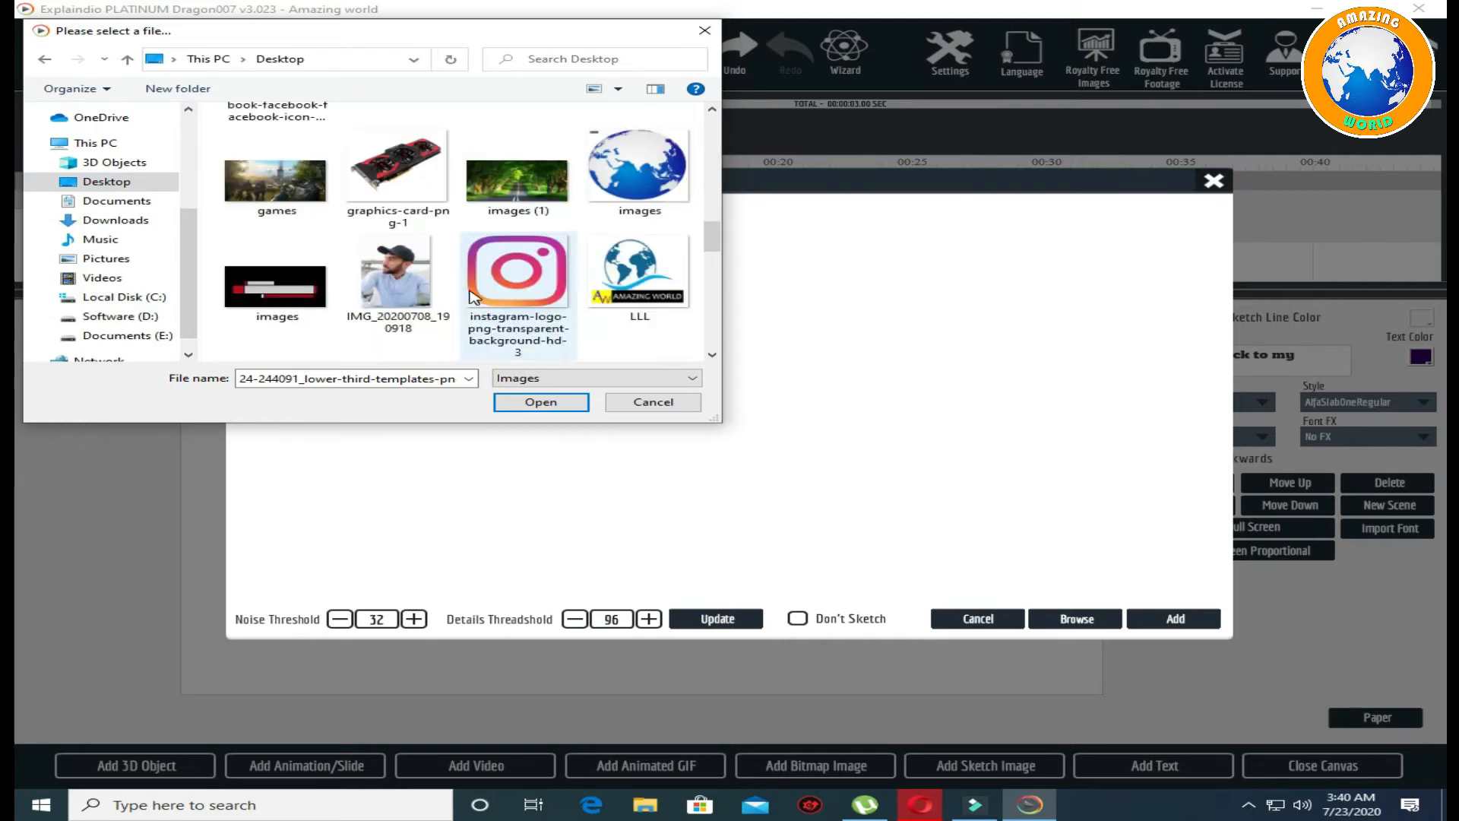
pyautogui.scroll(-2, 470, 296)
pyautogui.scroll(-8, 469, 302)
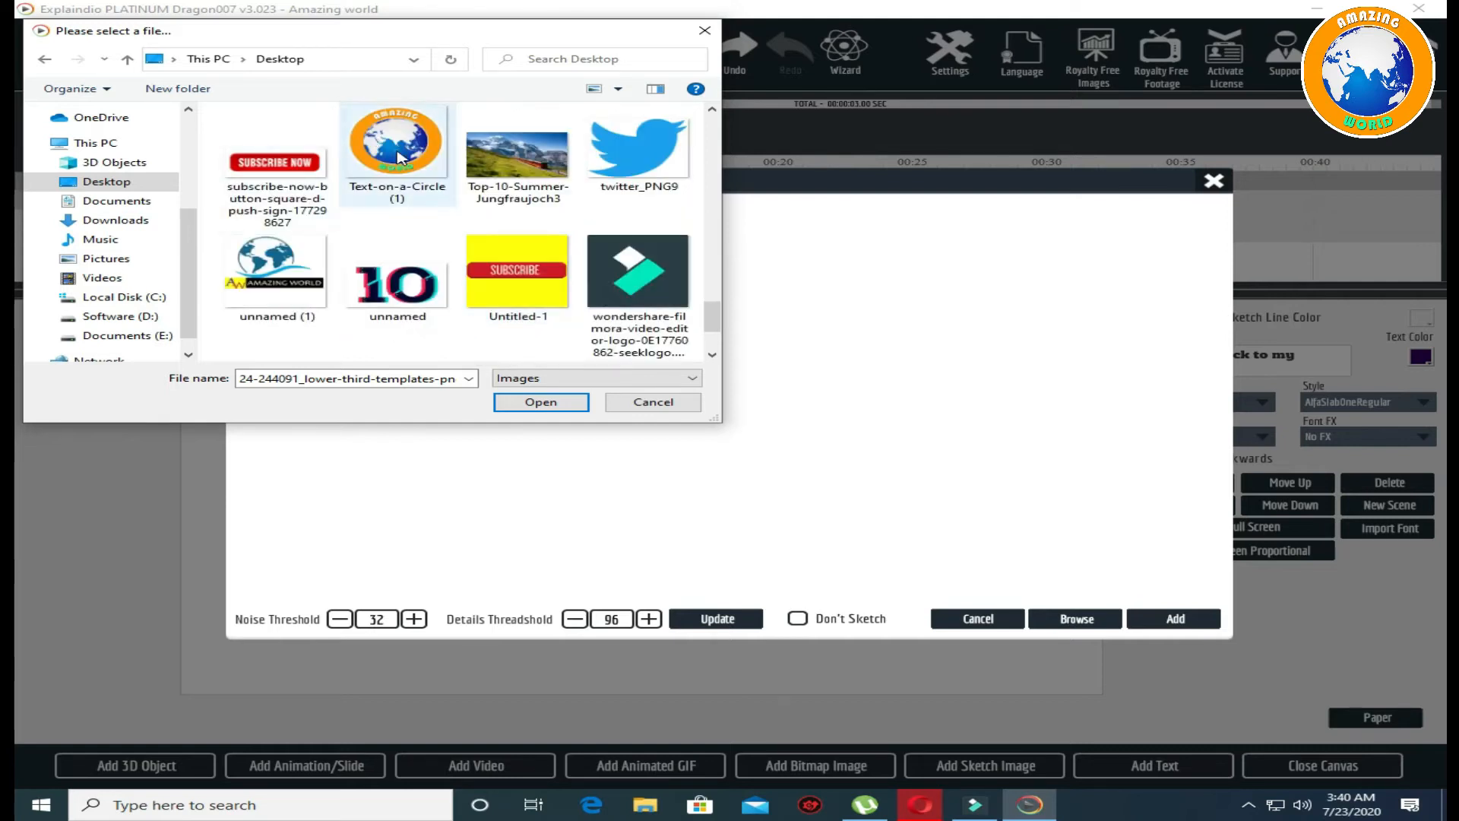
pyautogui.doubleClick(435, 169)
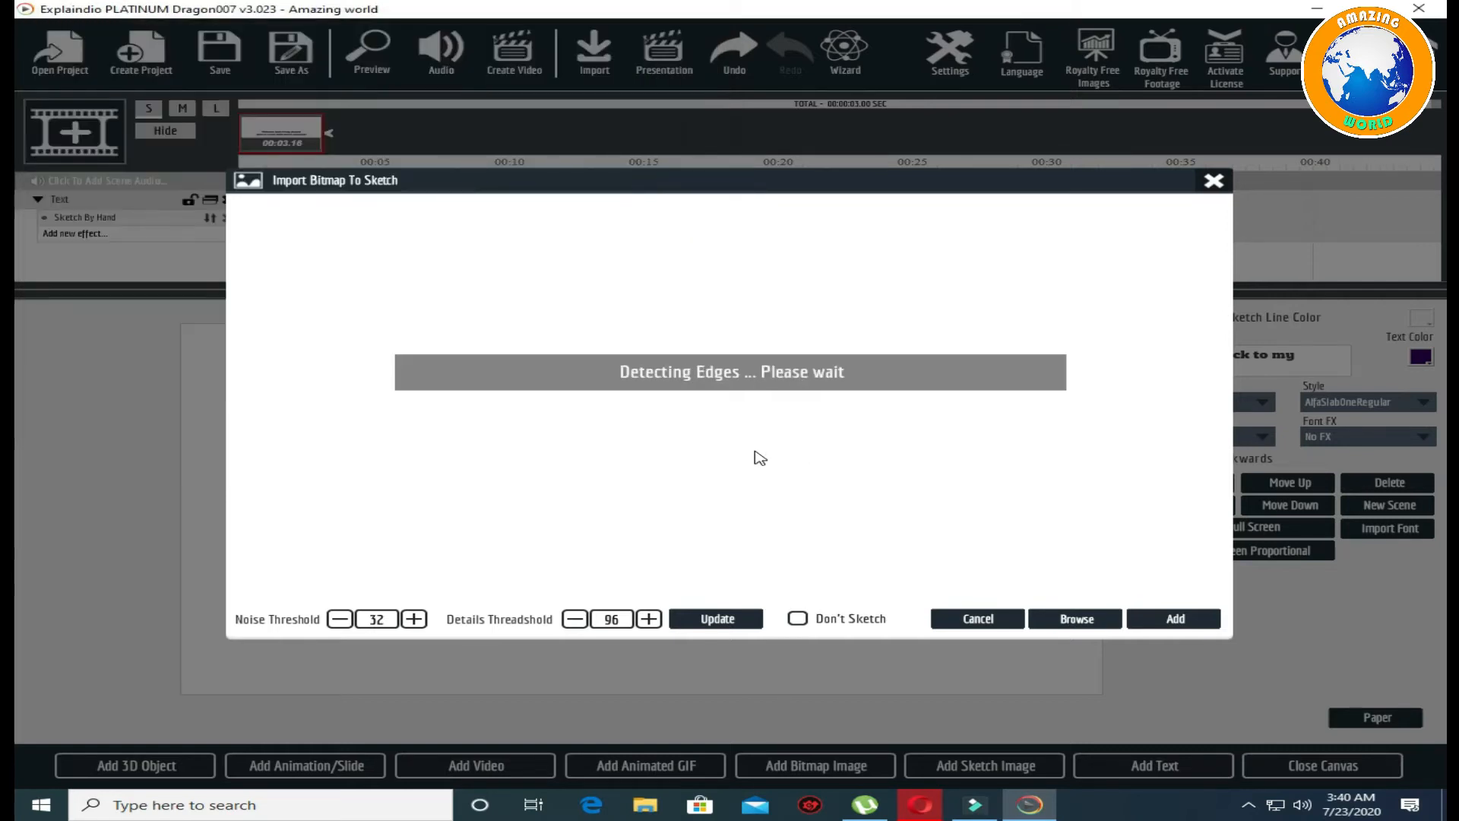
pyautogui.click(1184, 621)
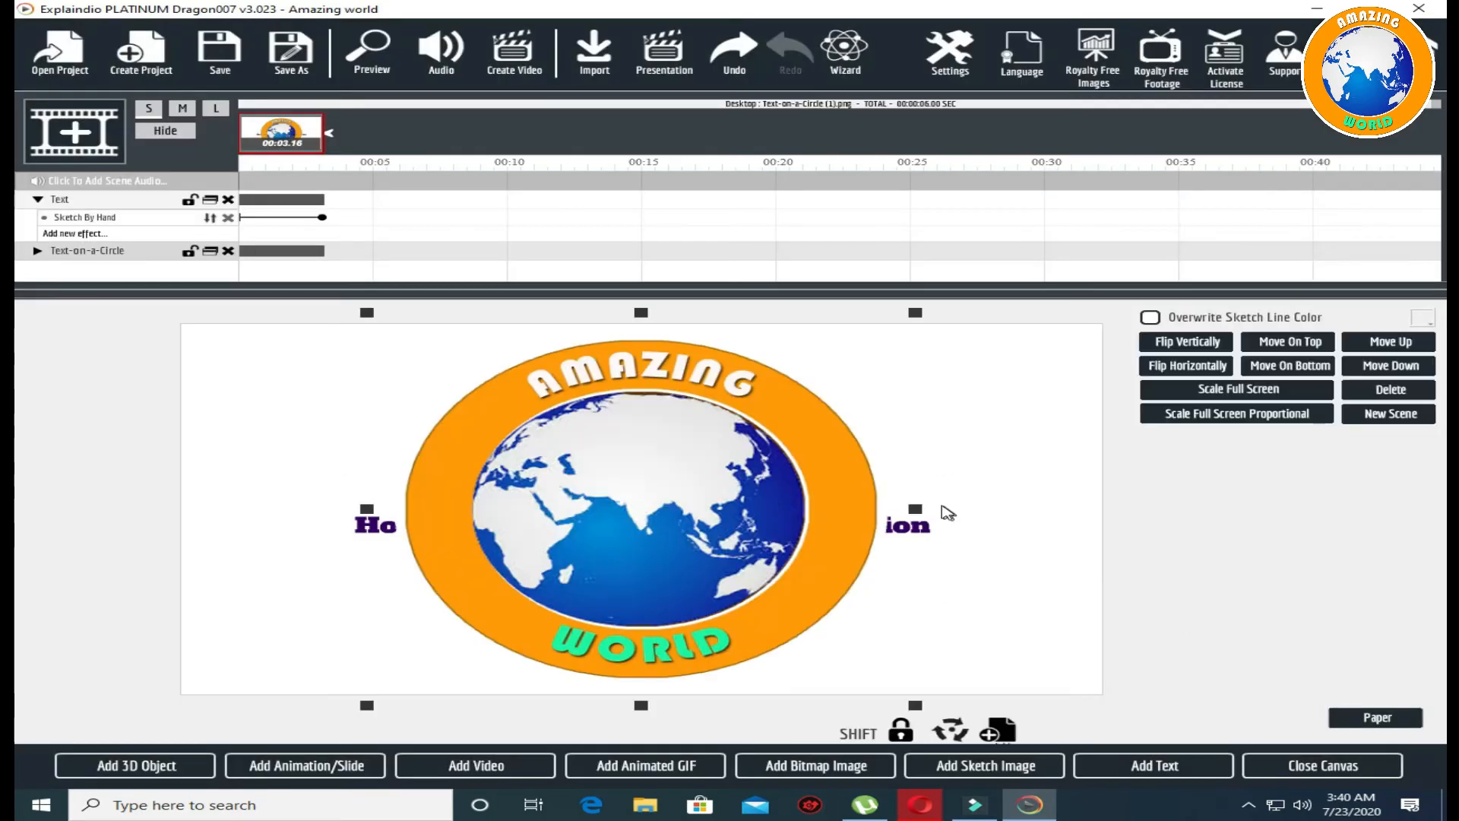
# Shrink the Amazing World logo and place it centred above the welcome text on the canvas.
pyautogui.moveTo(750, 497); pyautogui.dragTo(721, 431)
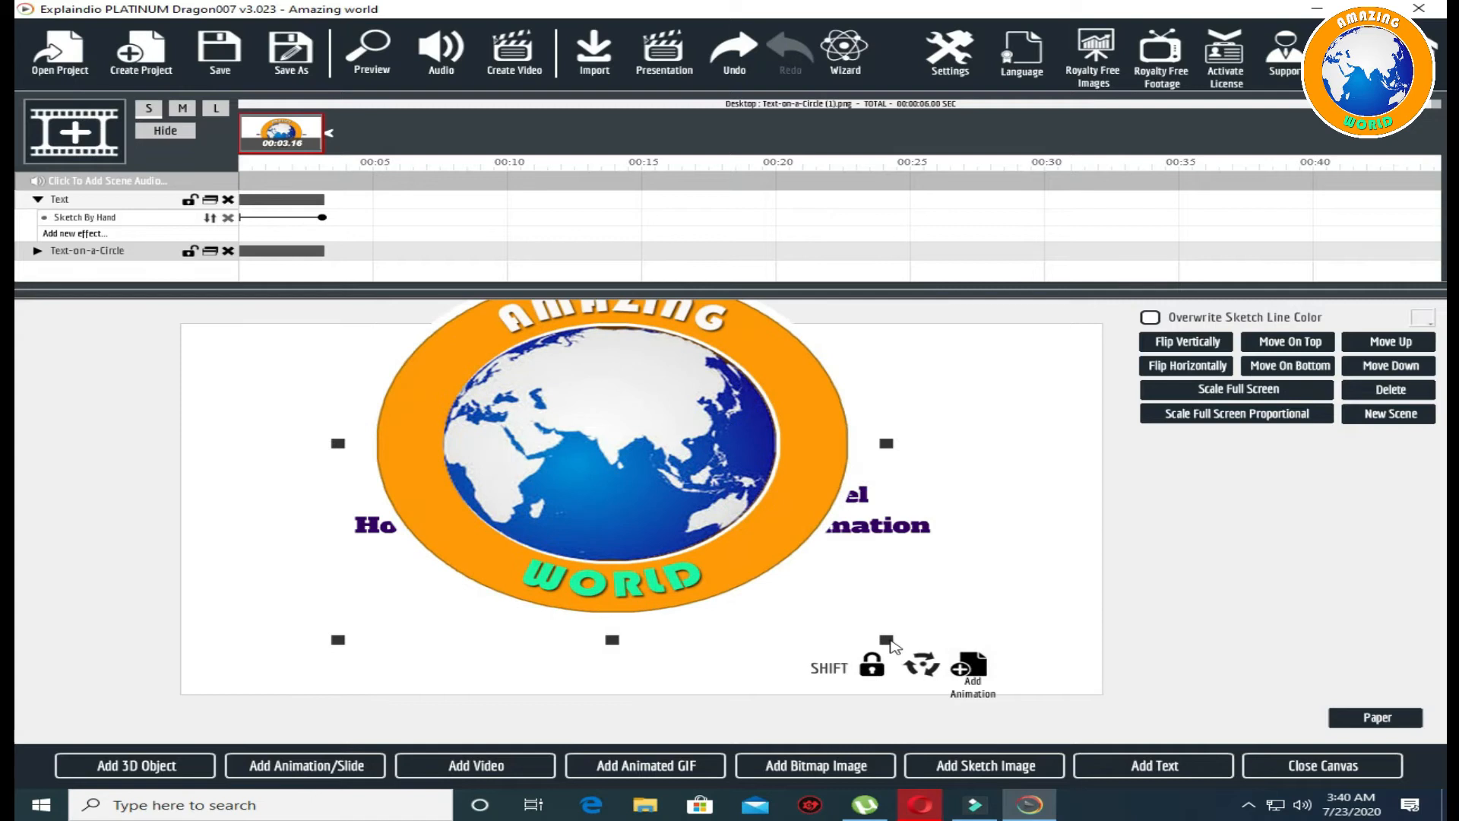
pyautogui.moveTo(895, 643); pyautogui.dragTo(612, 407)
pyautogui.moveTo(461, 348); pyautogui.dragTo(675, 372)
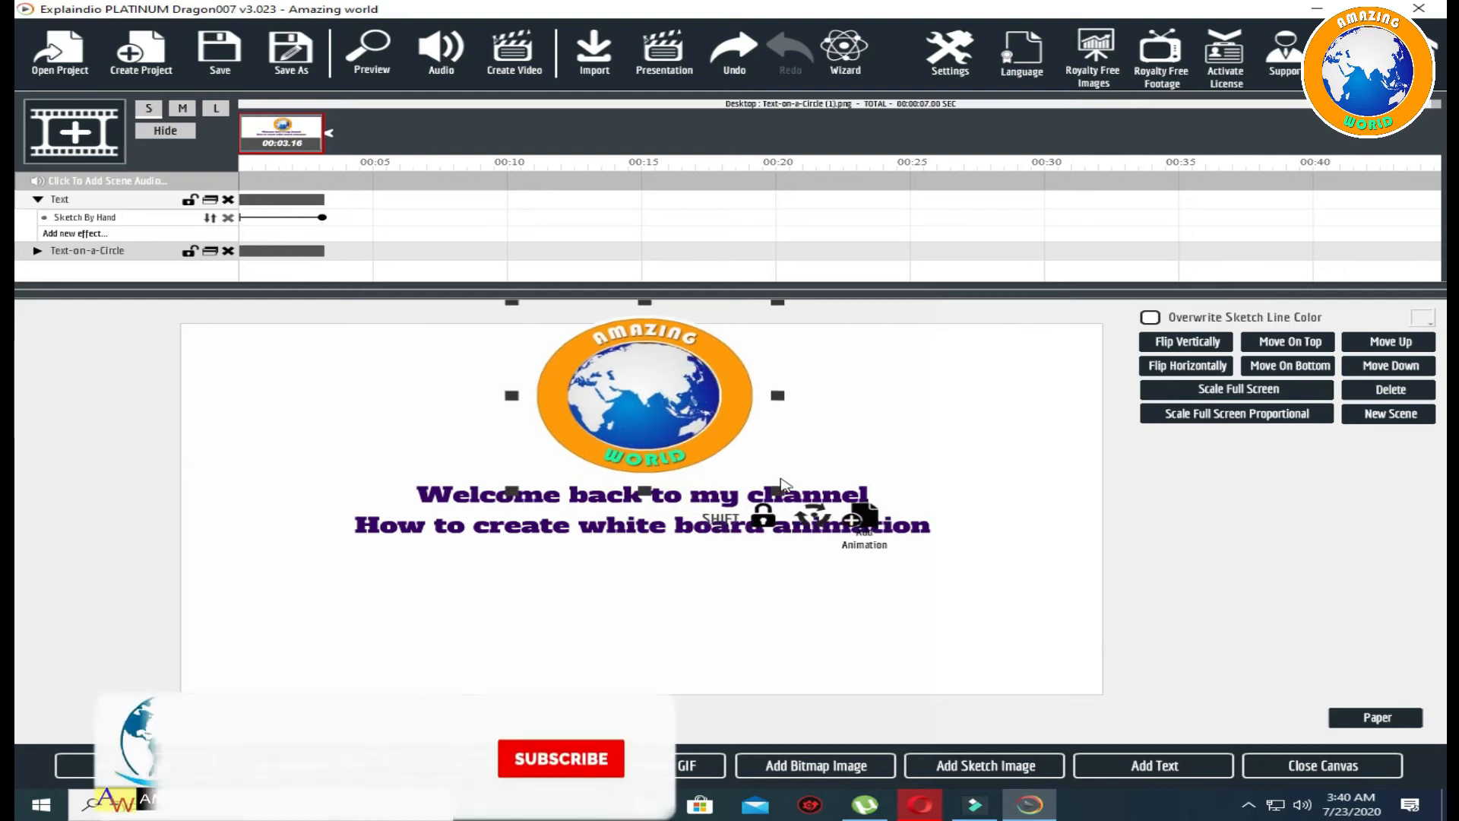
pyautogui.moveTo(781, 487); pyautogui.dragTo(753, 466)
pyautogui.moveTo(671, 414)
pyautogui.mouseDown()
pyautogui.moveTo(731, 462)
pyautogui.moveTo(678, 427)
pyautogui.mouseUp()
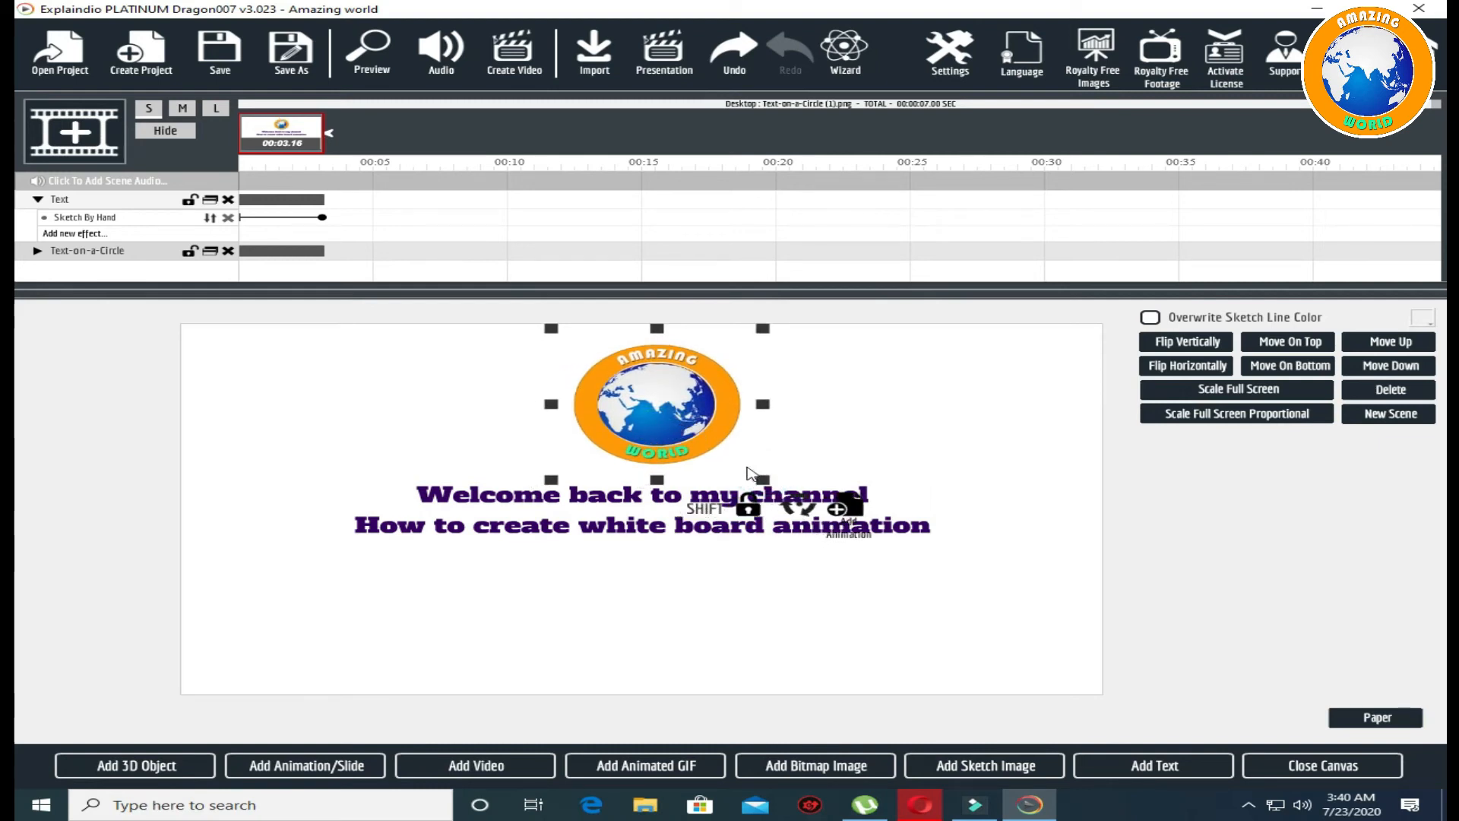
pyautogui.moveTo(765, 486); pyautogui.dragTo(752, 472)
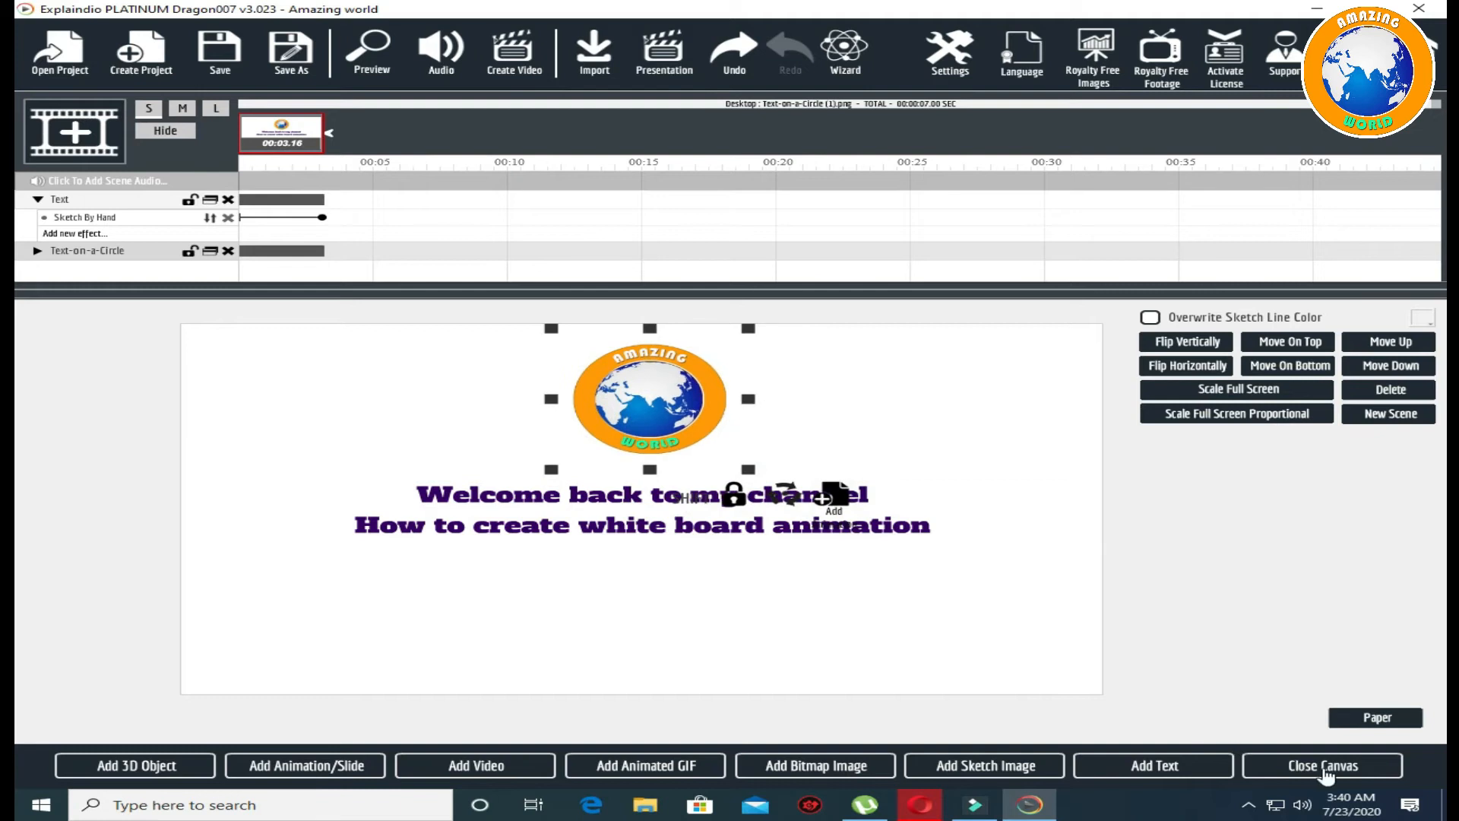
# Start the logo's clip where the welcome text's clip ends on the timeline and preview the scene.
pyautogui.click(1324, 766)
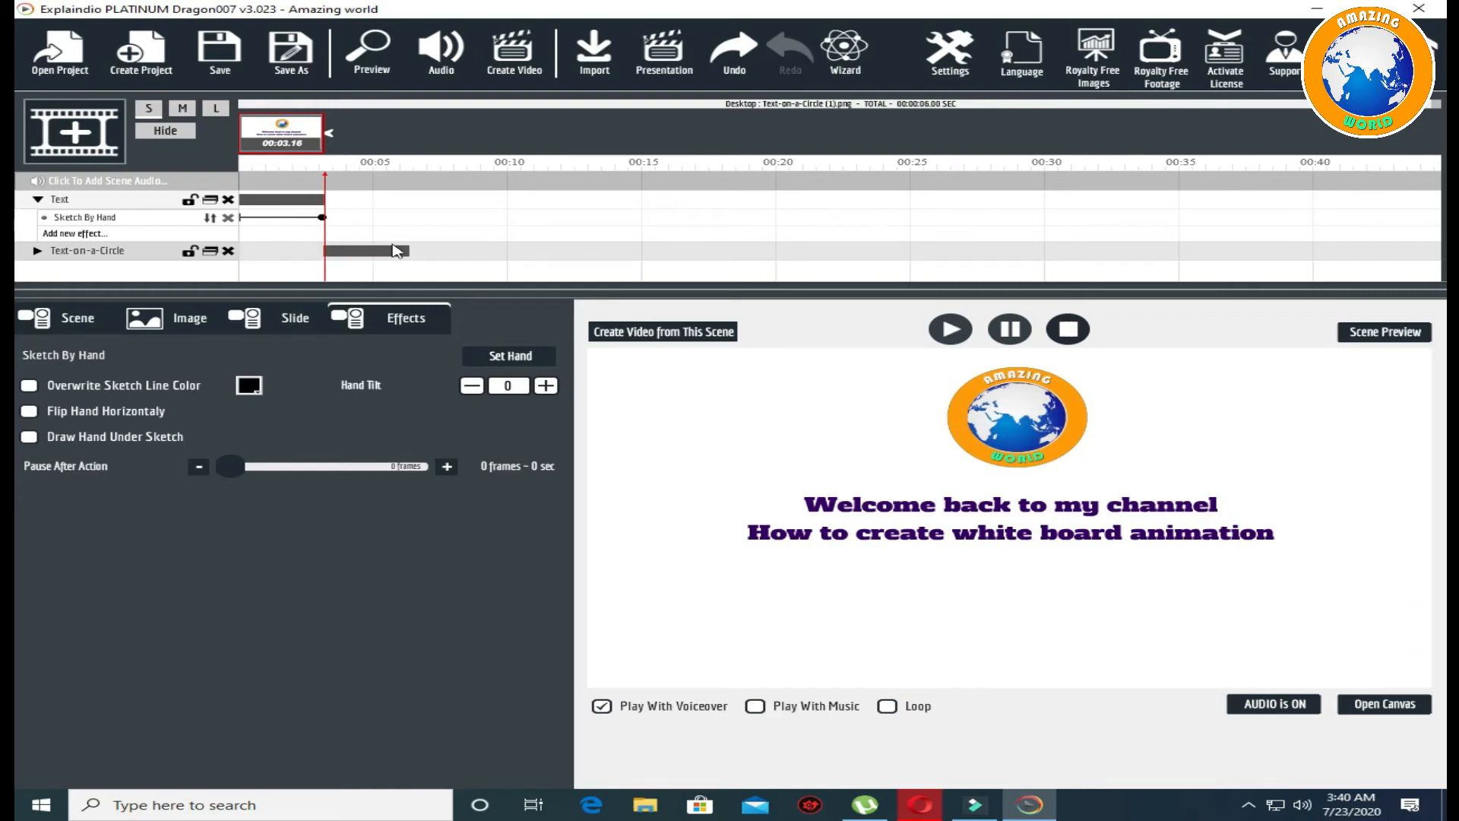
pyautogui.click(36, 251)
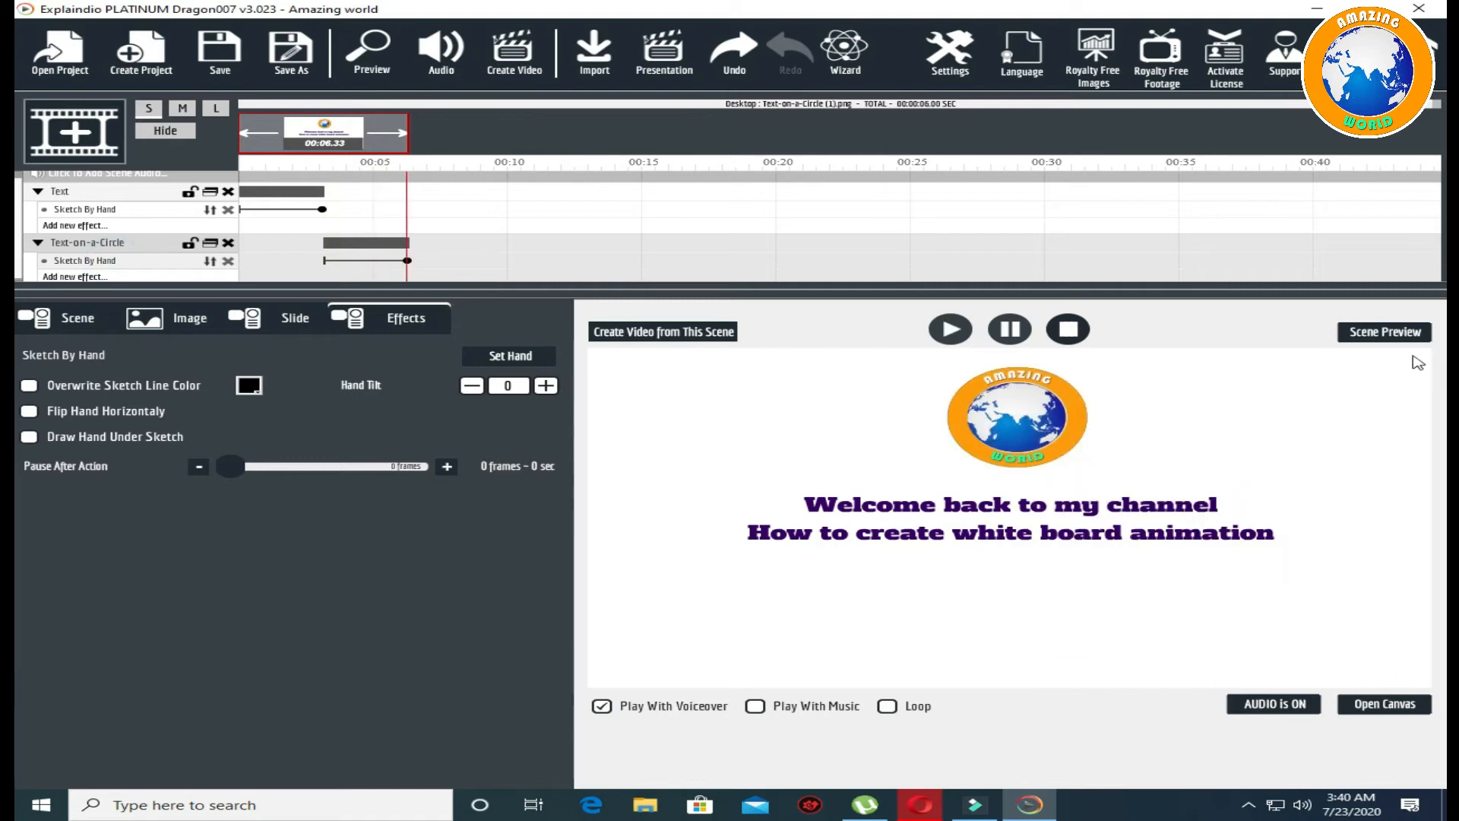
pyautogui.click(1375, 334)
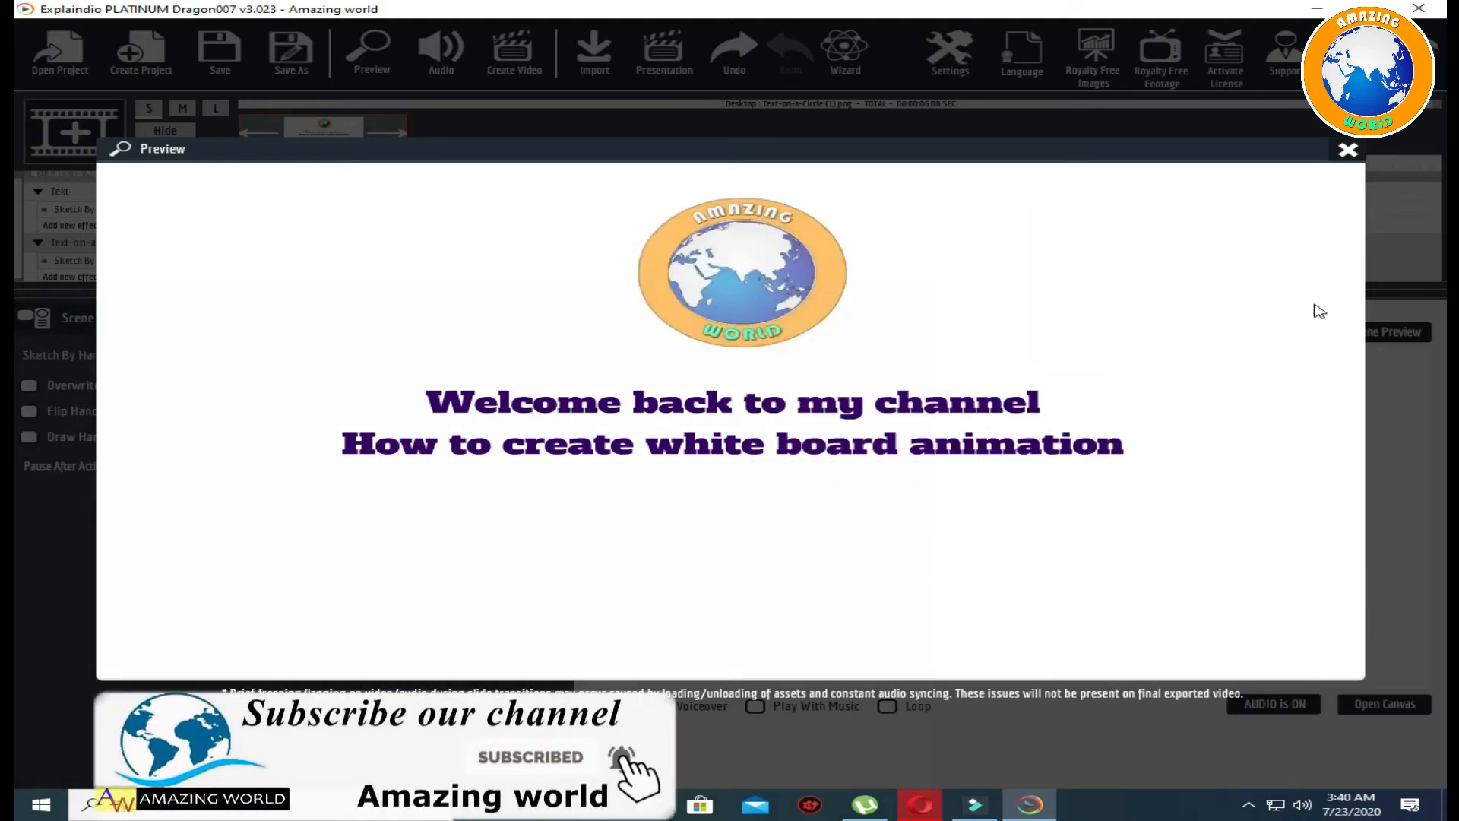
pyautogui.click(1357, 155)
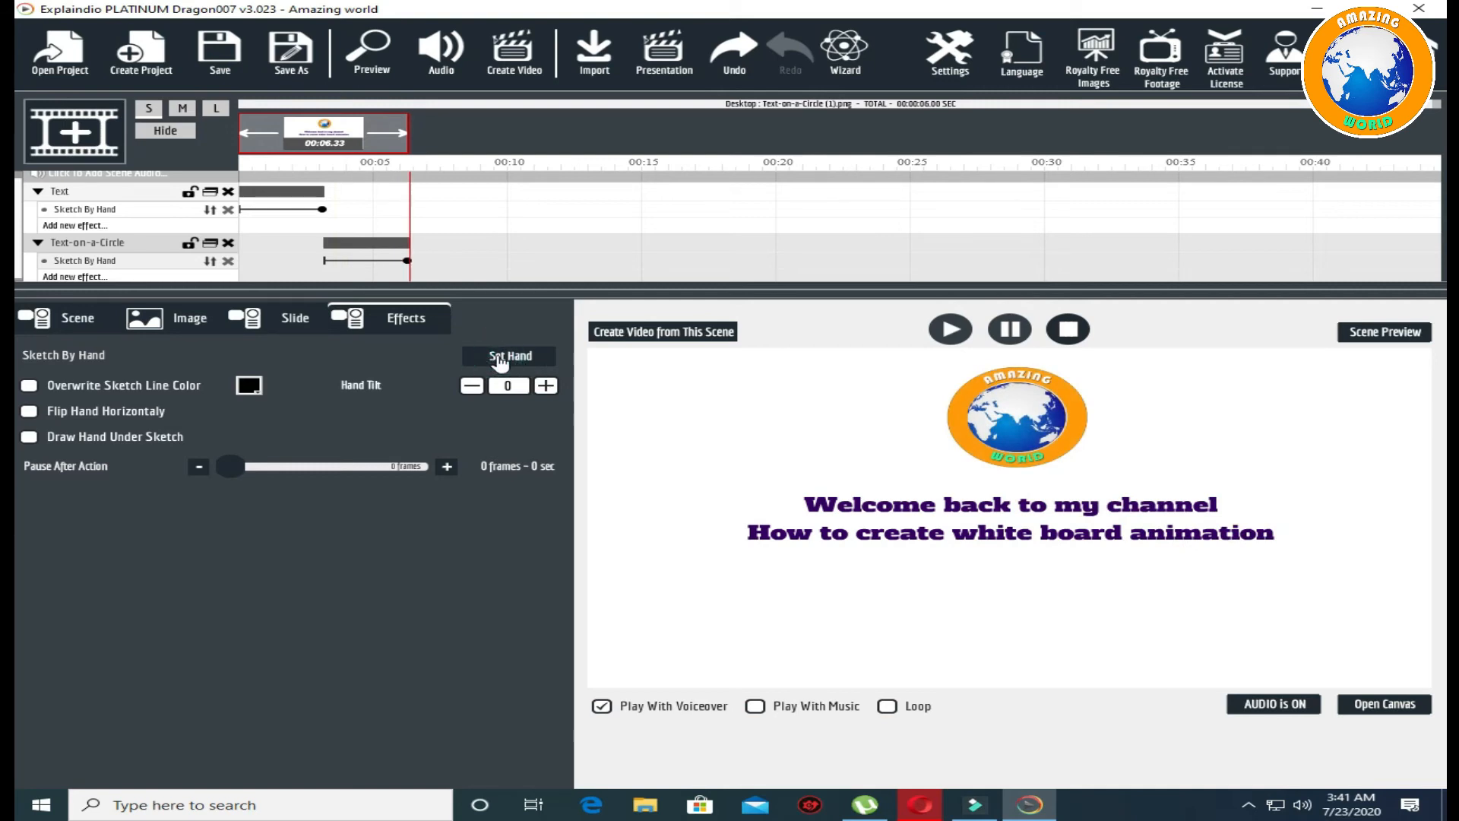
# Set the logo's Sketch By Hand effect to the hand holding an orange pencil and preview the scene.
pyautogui.click(536, 355)
pyautogui.click(319, 300)
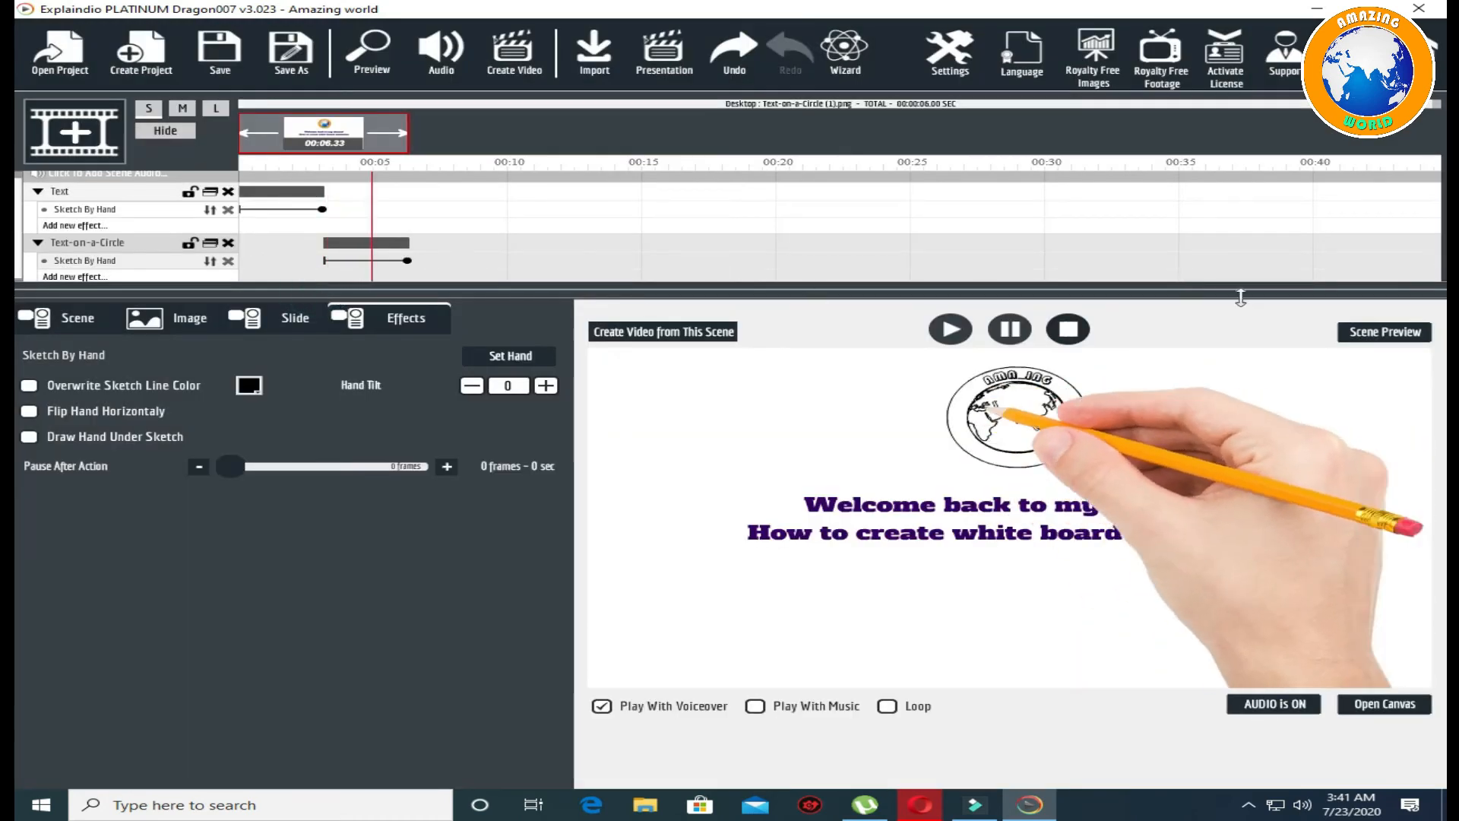
pyautogui.click(1410, 334)
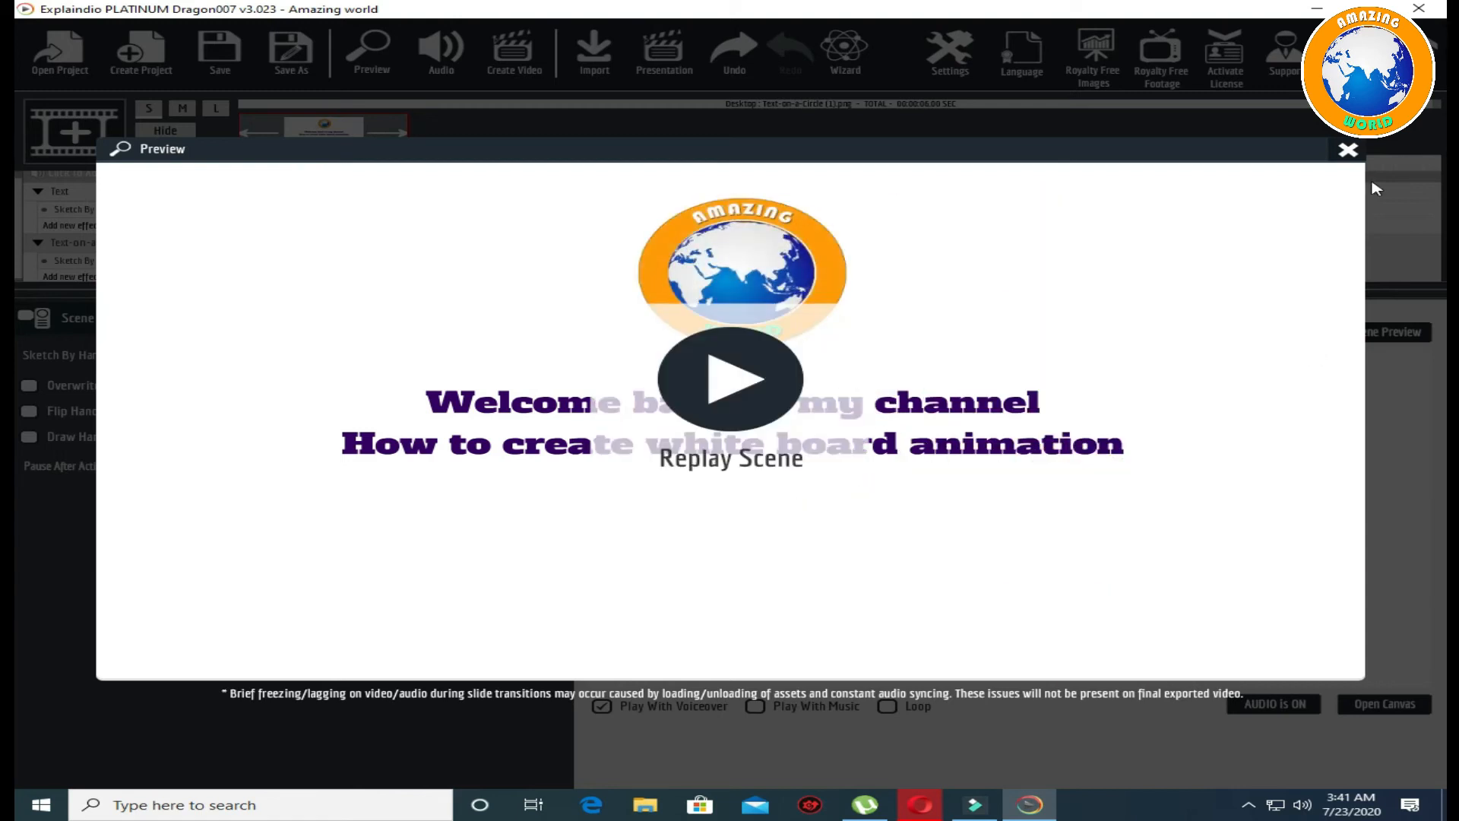
pyautogui.click(1350, 156)
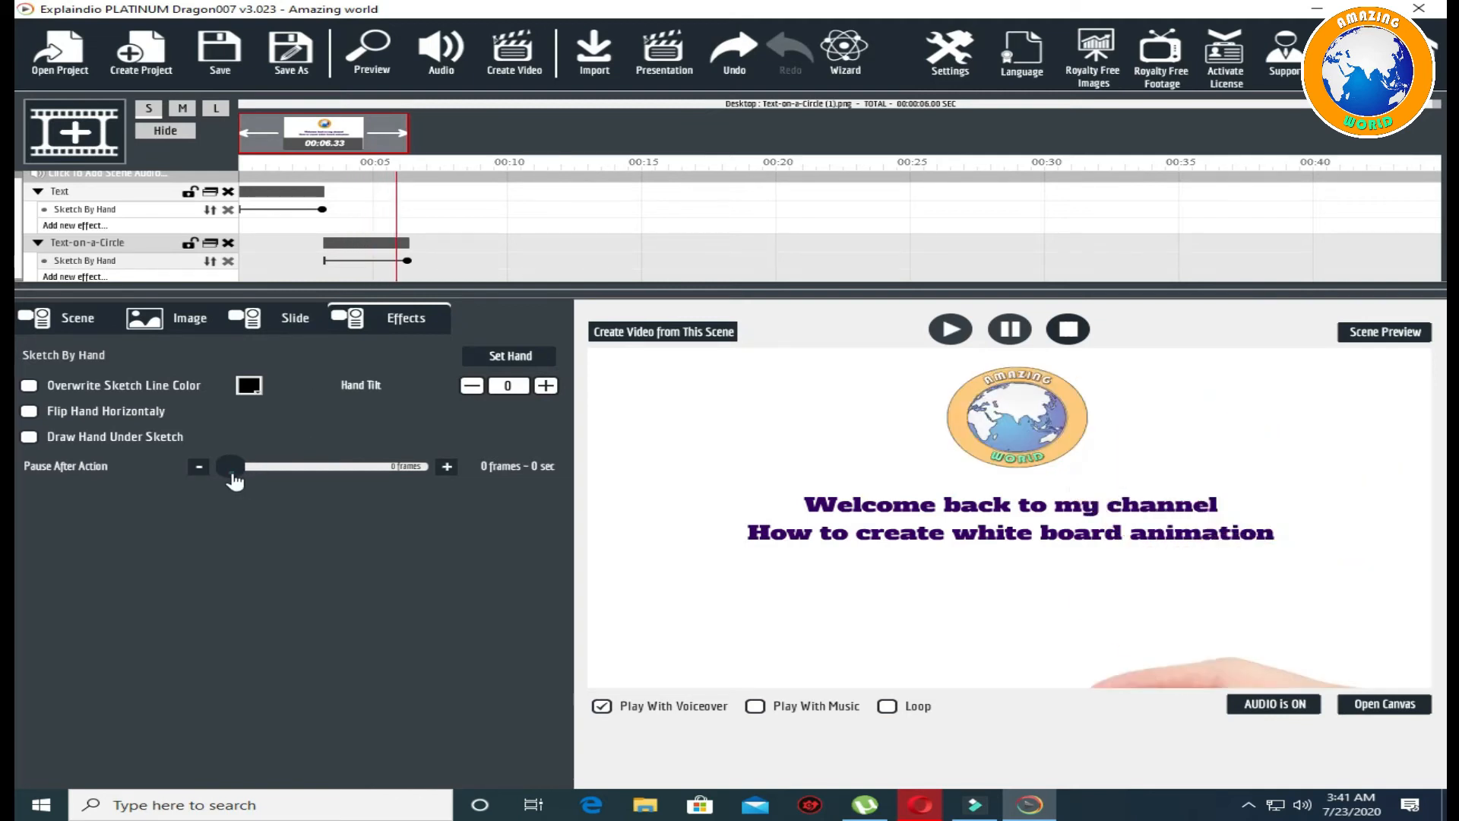
# Set Pause After Action to 21 frames for the logo's sketch and 22 frames for the welcome text's, and preview the scene.
pyautogui.moveTo(241, 483); pyautogui.dragTo(241, 481)
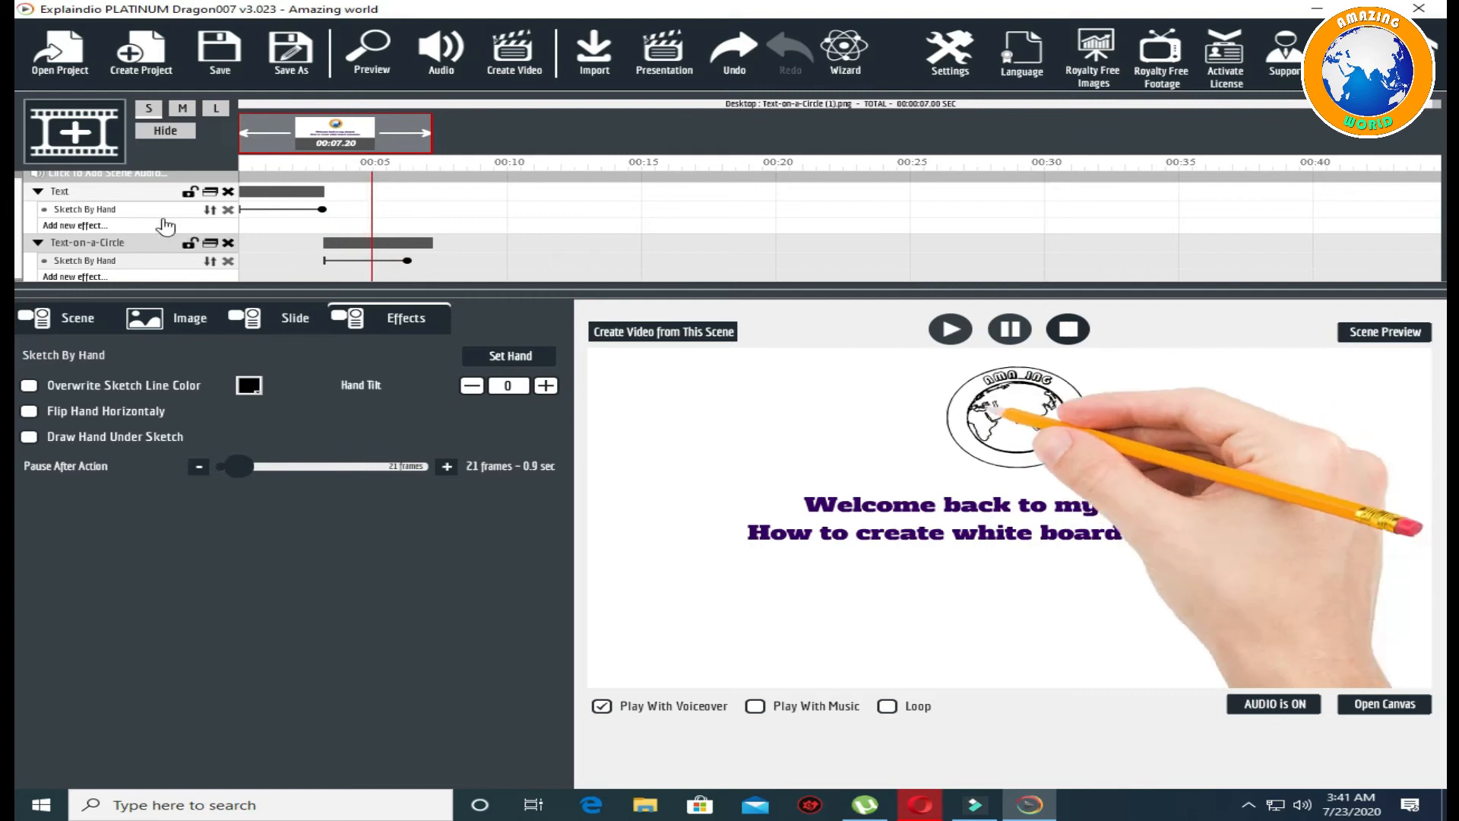
pyautogui.click(141, 192)
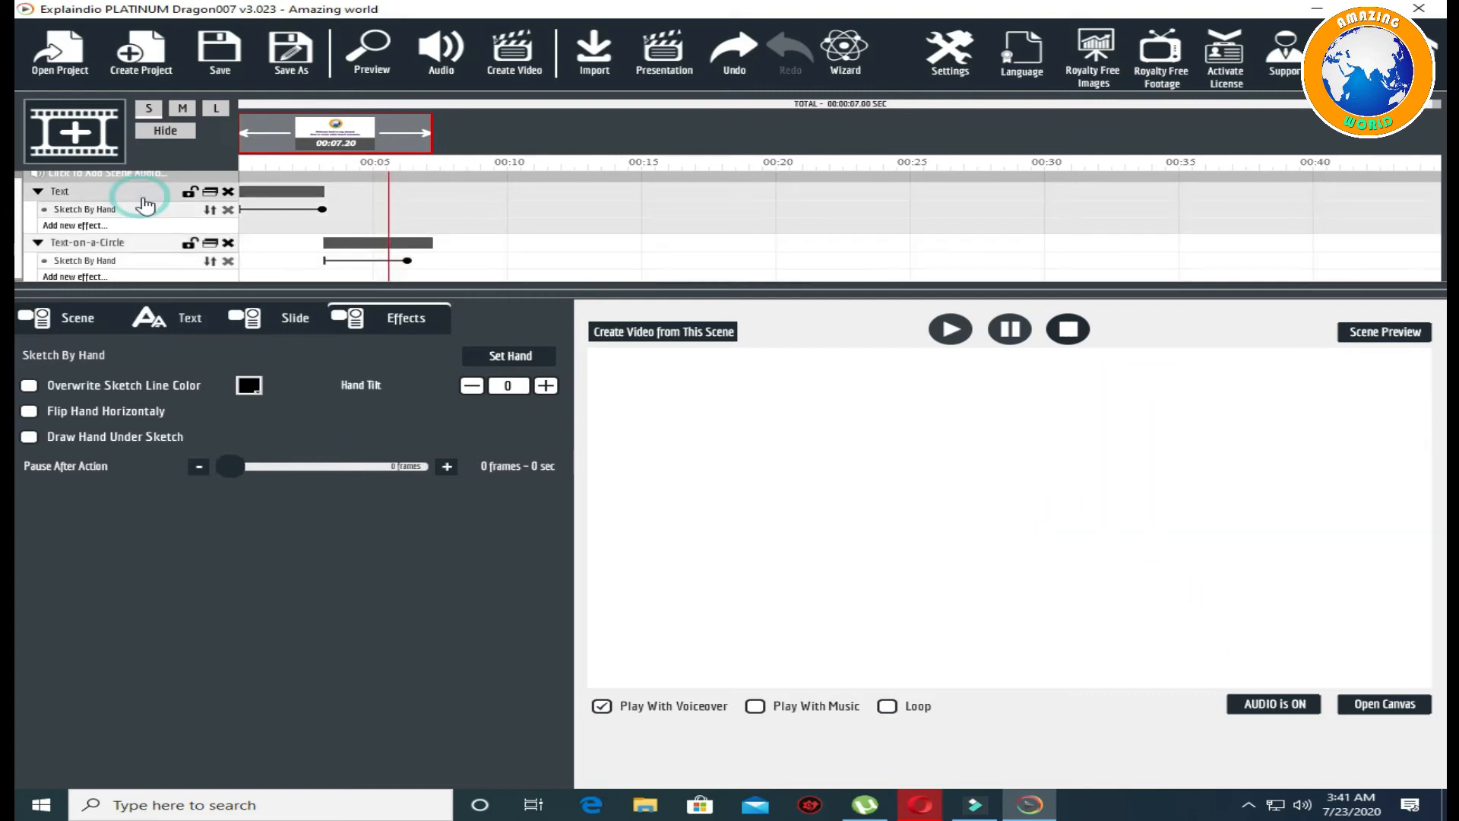
pyautogui.click(447, 466)
pyautogui.click(446, 467)
pyautogui.click(447, 467)
pyautogui.click(446, 466)
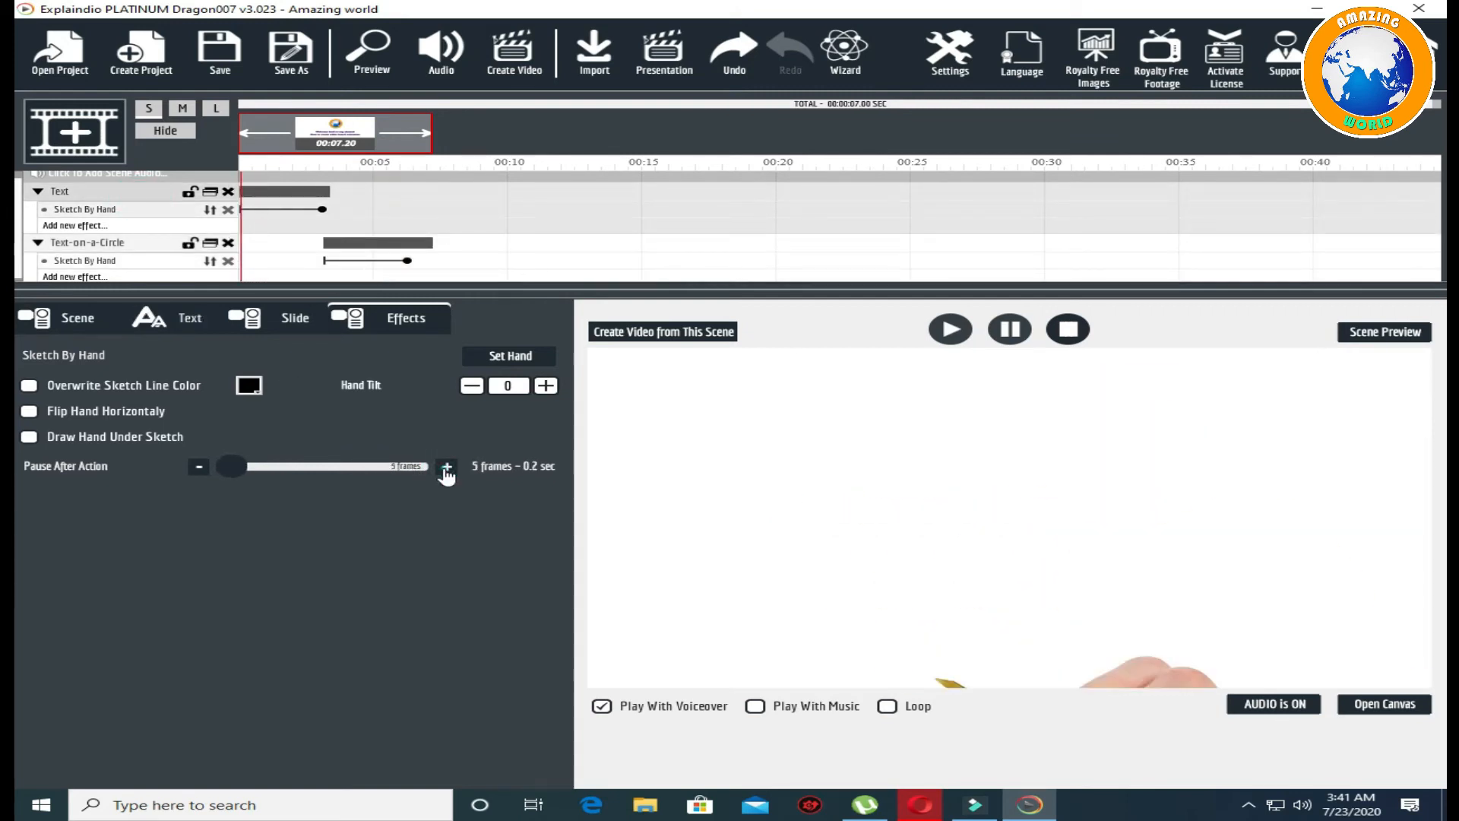
pyautogui.click(445, 468)
pyautogui.click(445, 468)
pyautogui.click(445, 468)
pyautogui.click(445, 468)
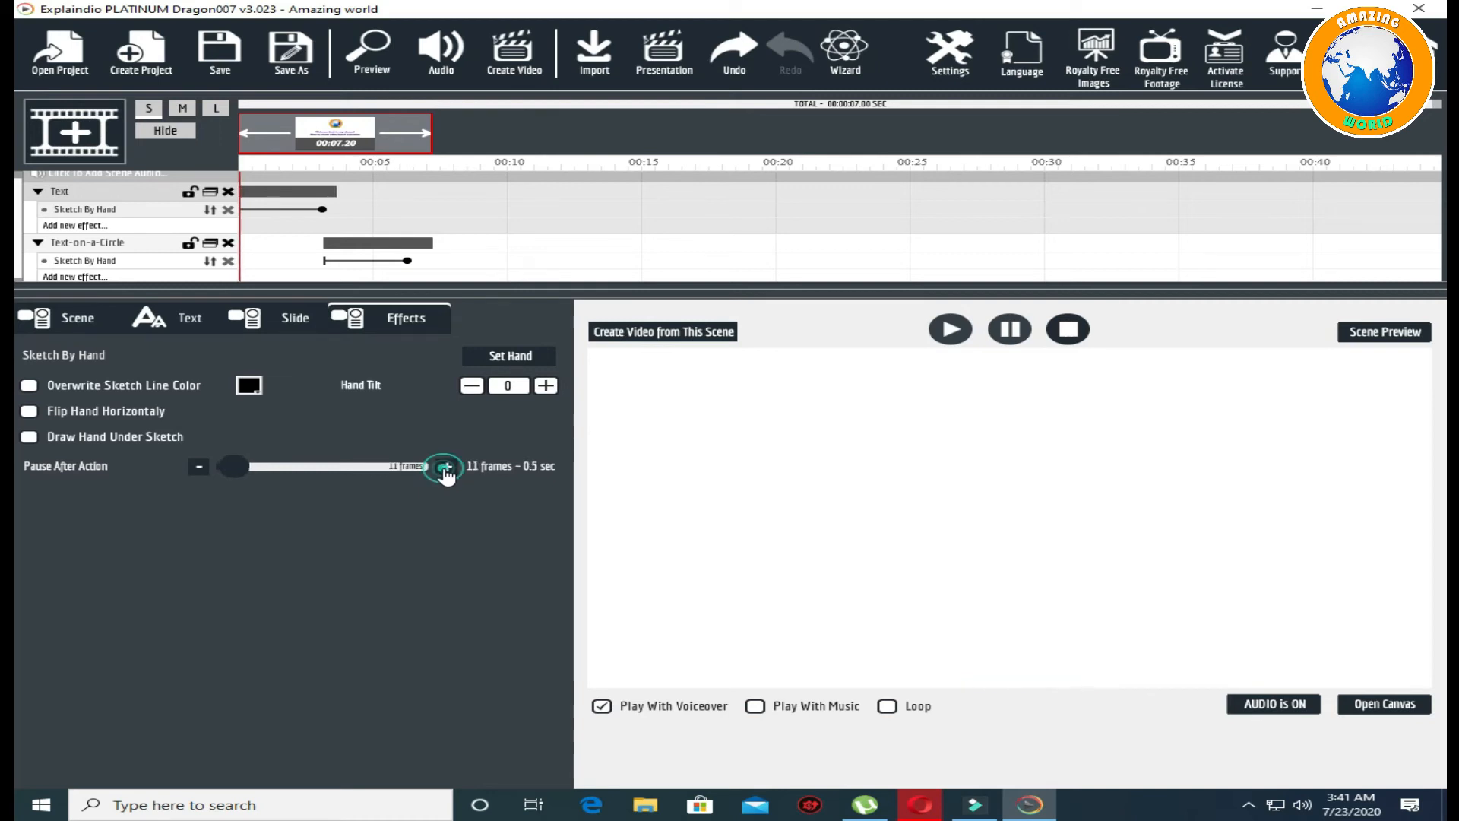
pyautogui.click(447, 466)
pyautogui.click(447, 466)
pyautogui.click(447, 467)
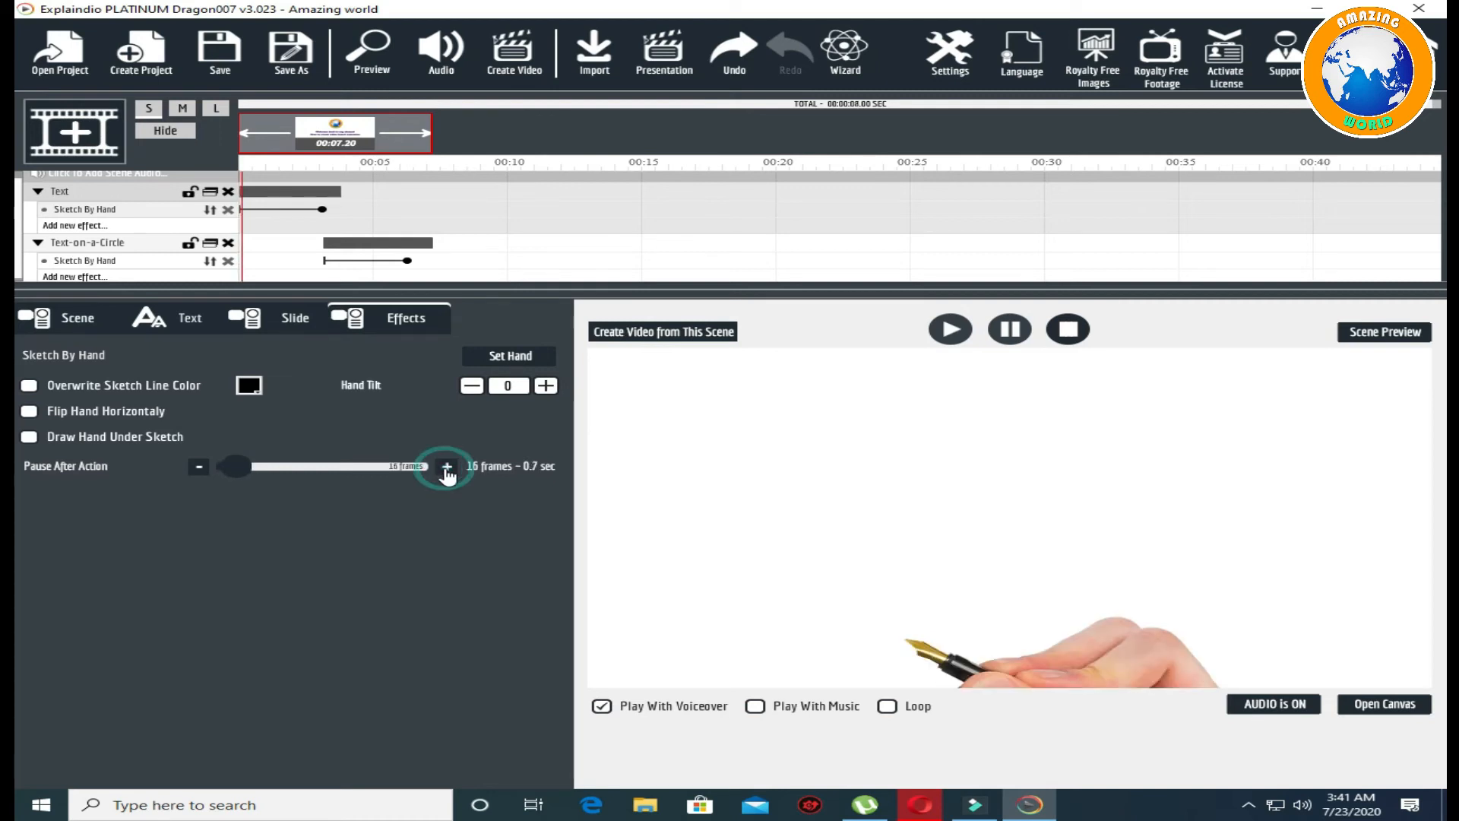
pyautogui.click(447, 467)
pyautogui.click(447, 467)
pyautogui.click(447, 467)
pyautogui.click(447, 467)
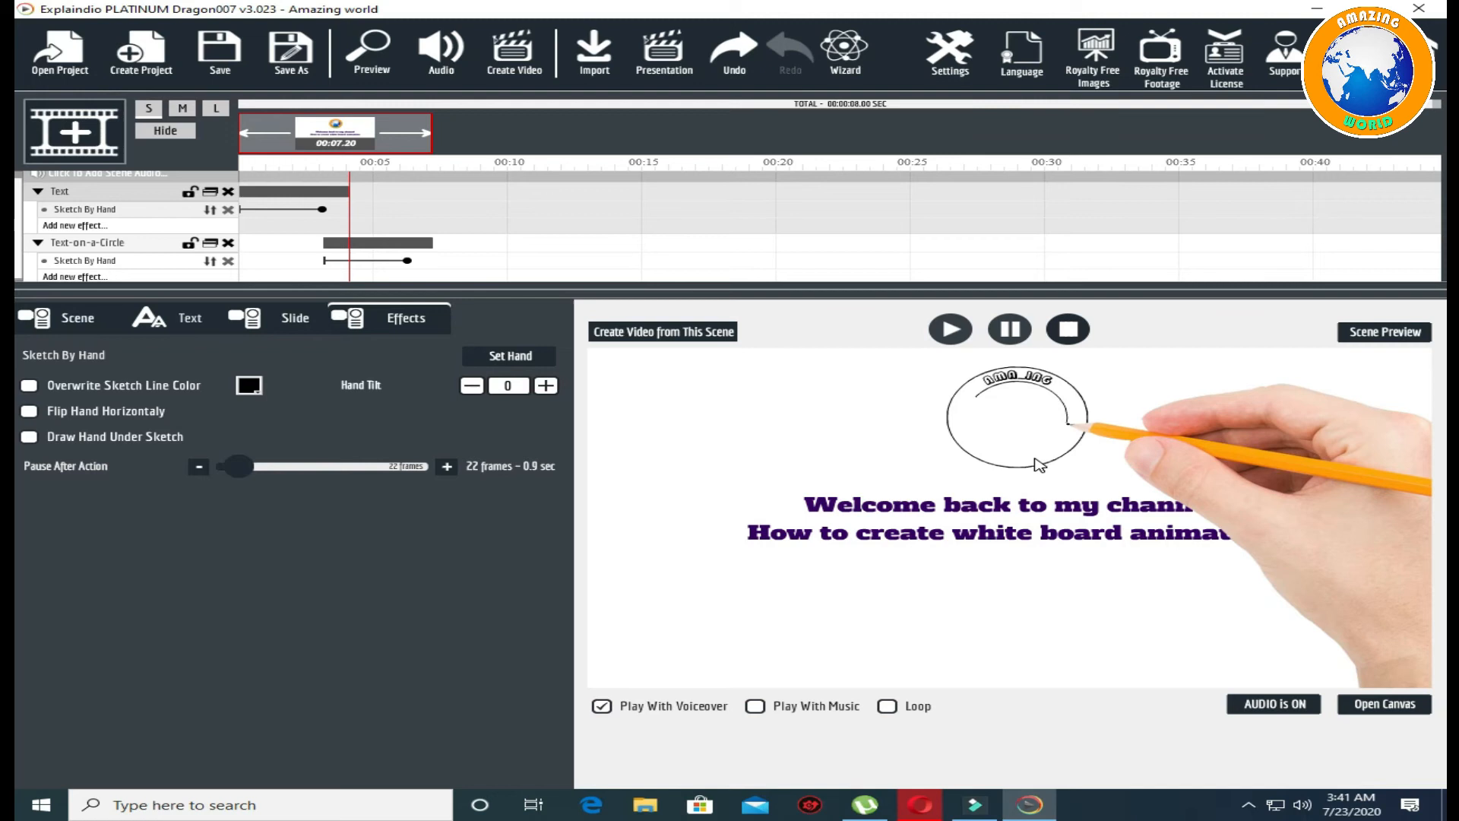
pyautogui.click(1393, 346)
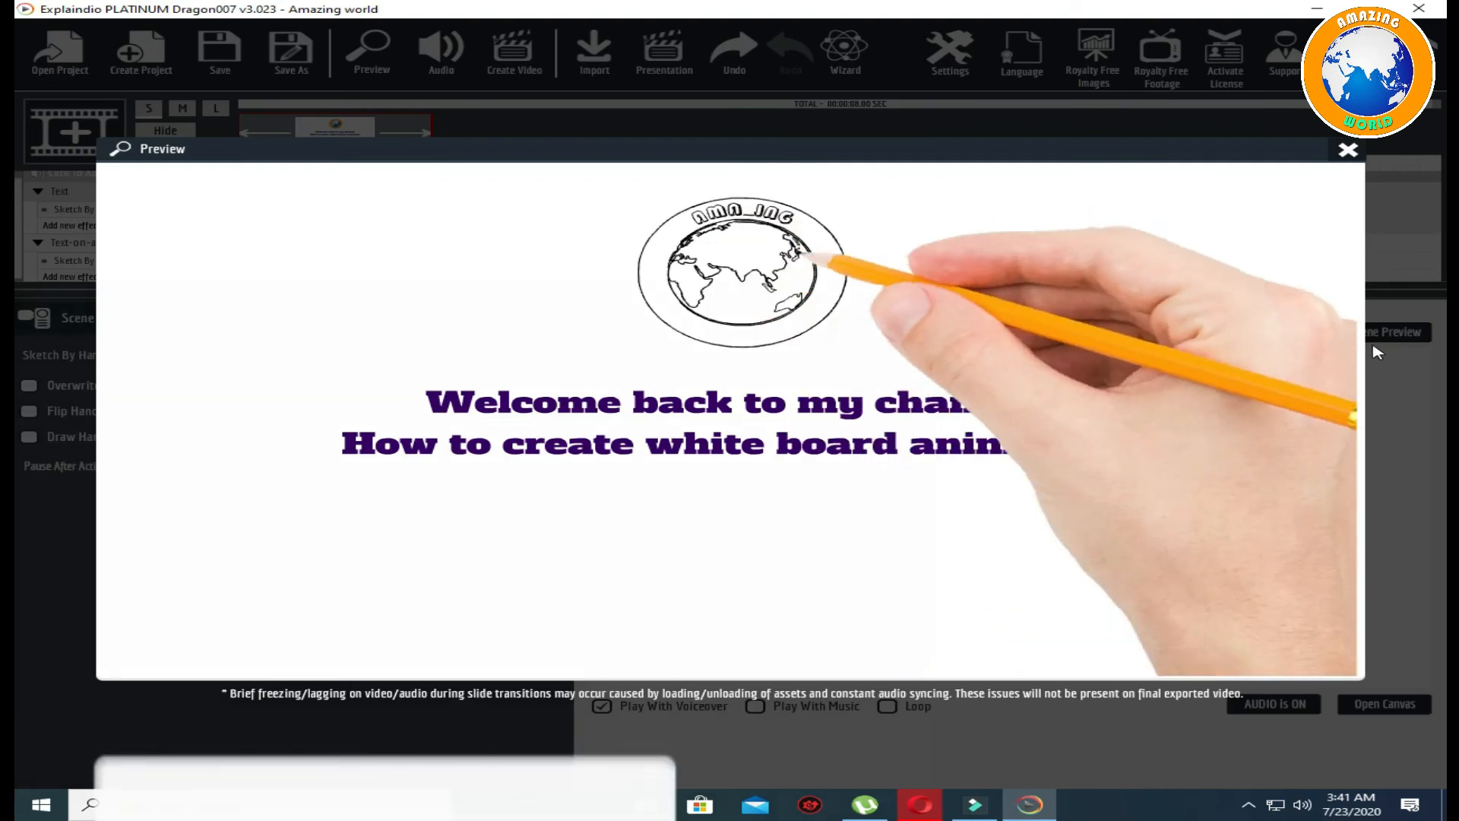
pyautogui.click(1346, 152)
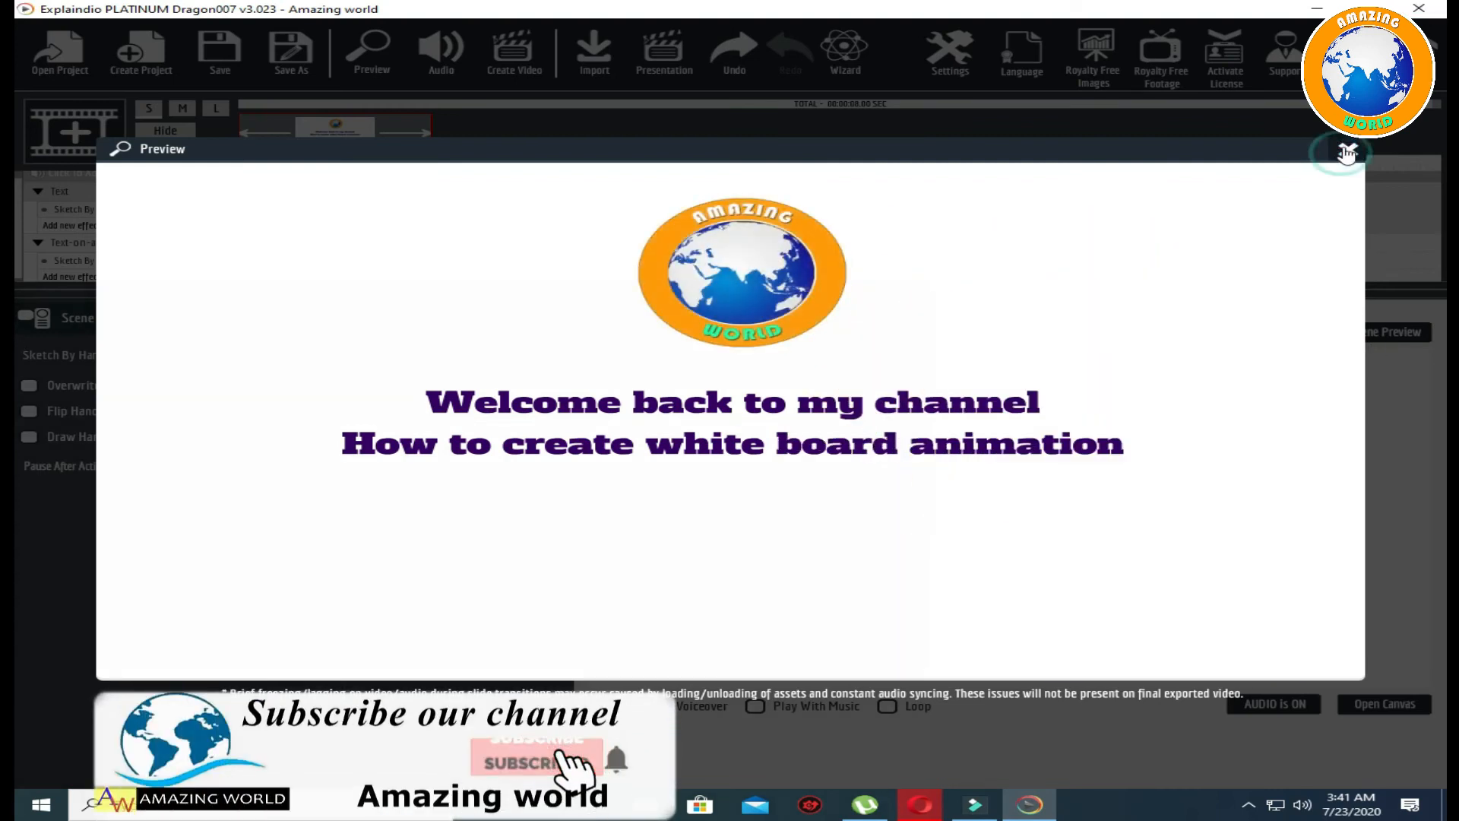
# Import the red Subscribe button image xxxxxx from the Desktop onto the canvas as a sketchable bitmap.
pyautogui.click(1399, 702)
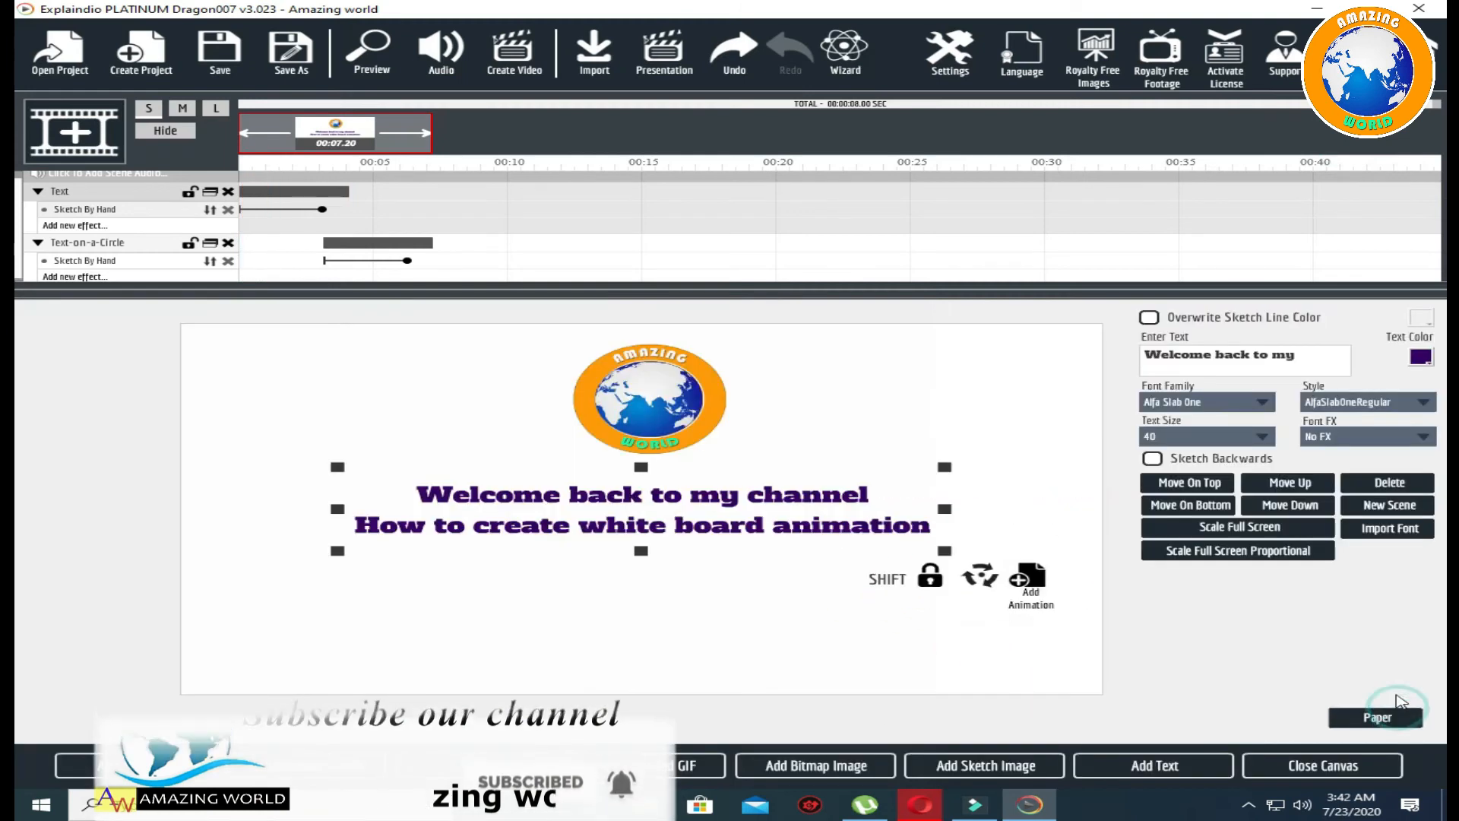
pyautogui.click(858, 770)
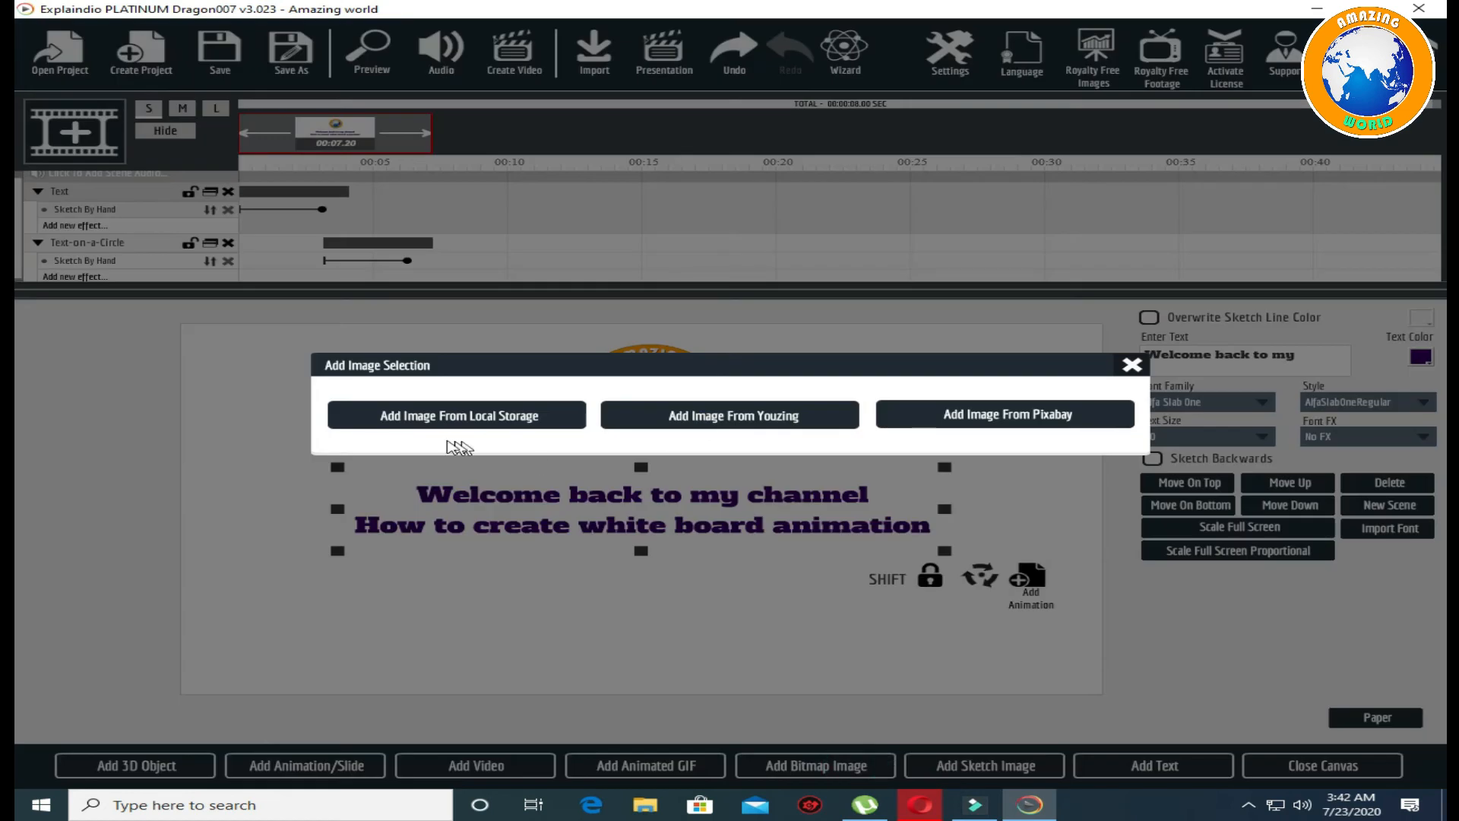
pyautogui.click(450, 428)
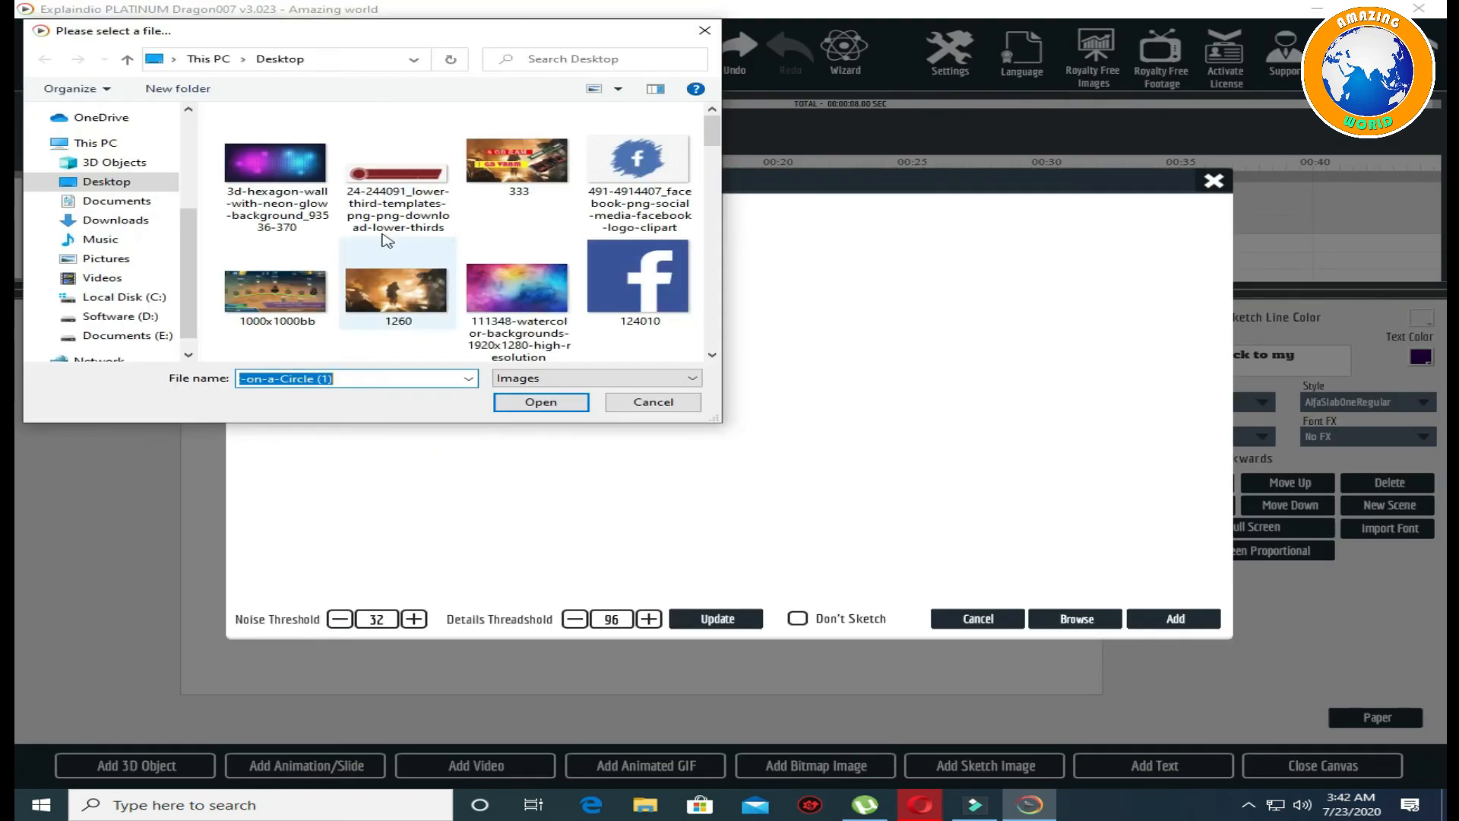
pyautogui.click(394, 203)
pyautogui.scroll(-1, 461, 297)
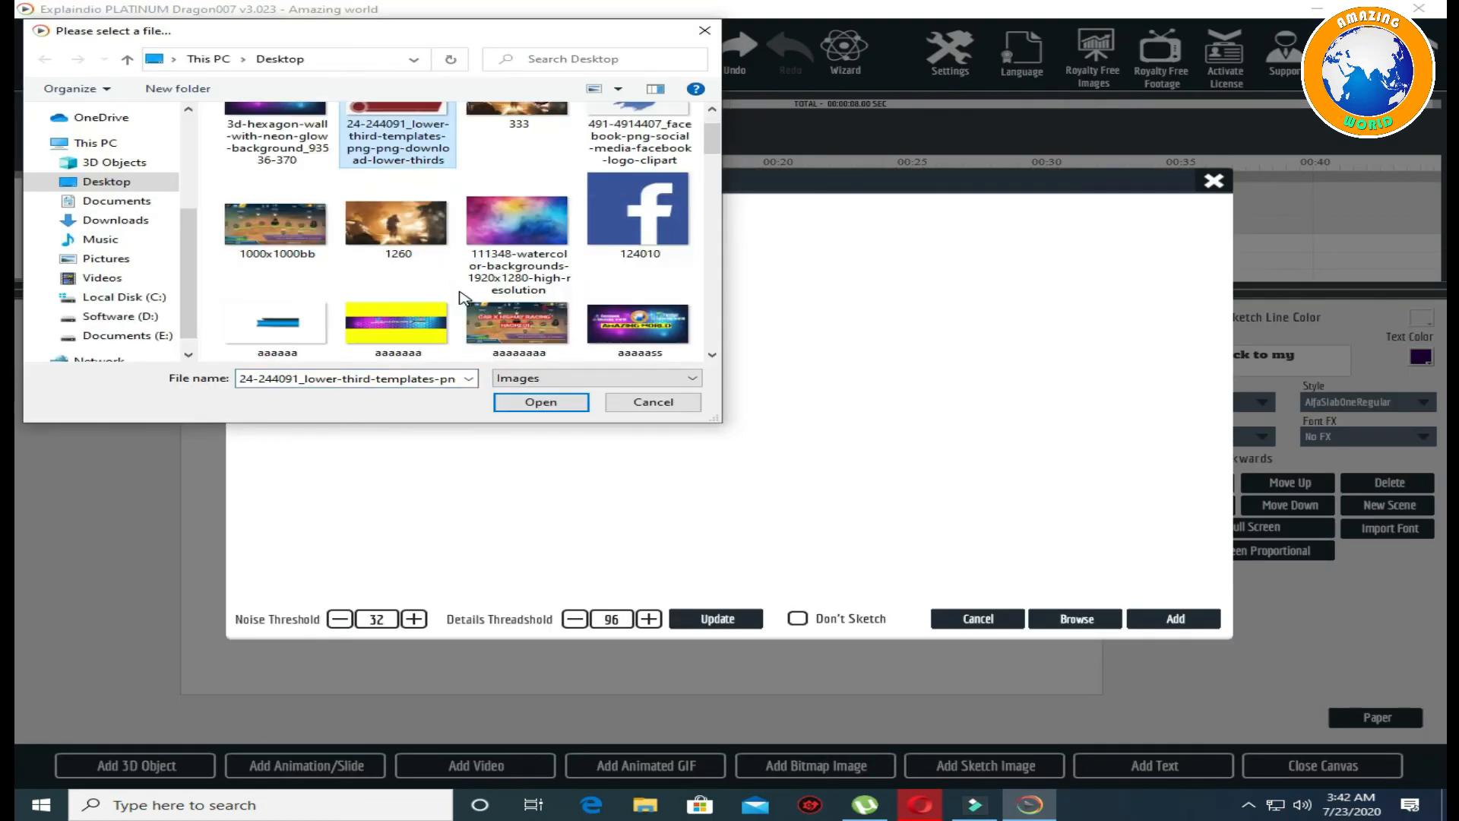
pyautogui.scroll(-5, 461, 296)
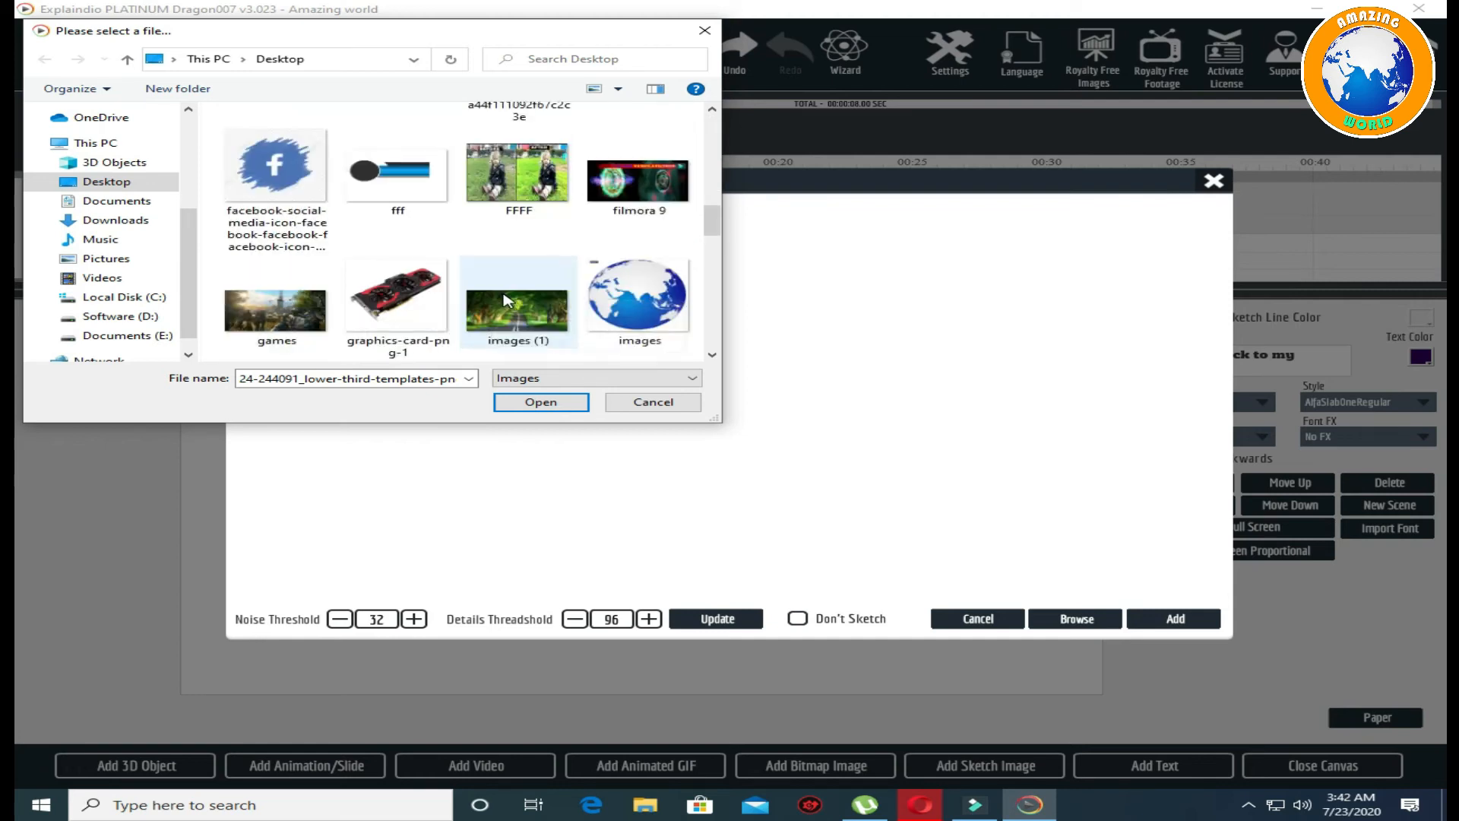
pyautogui.scroll(-1, 525, 300)
pyautogui.scroll(-3, 537, 301)
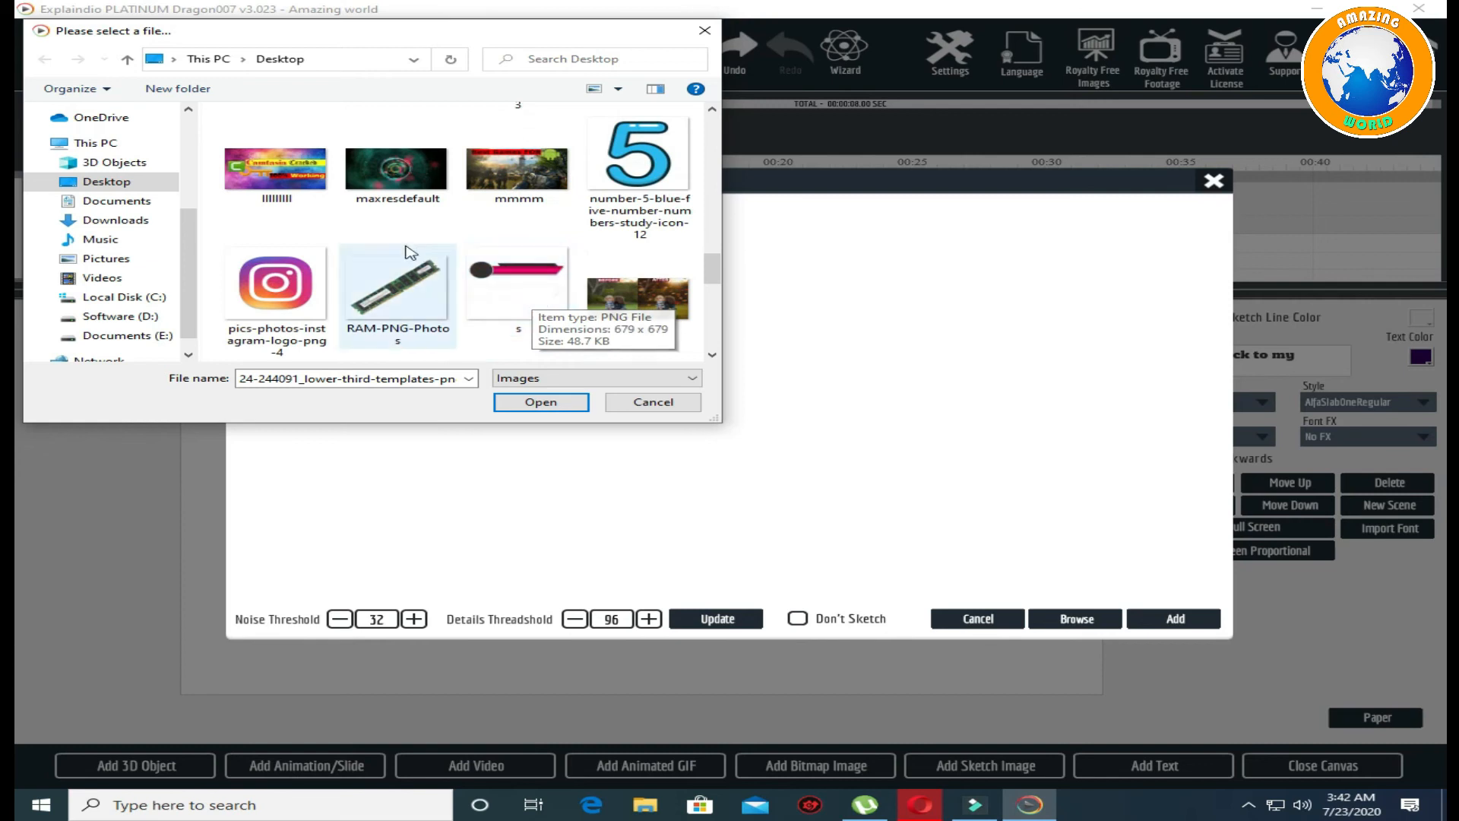
pyautogui.scroll(-1, 411, 253)
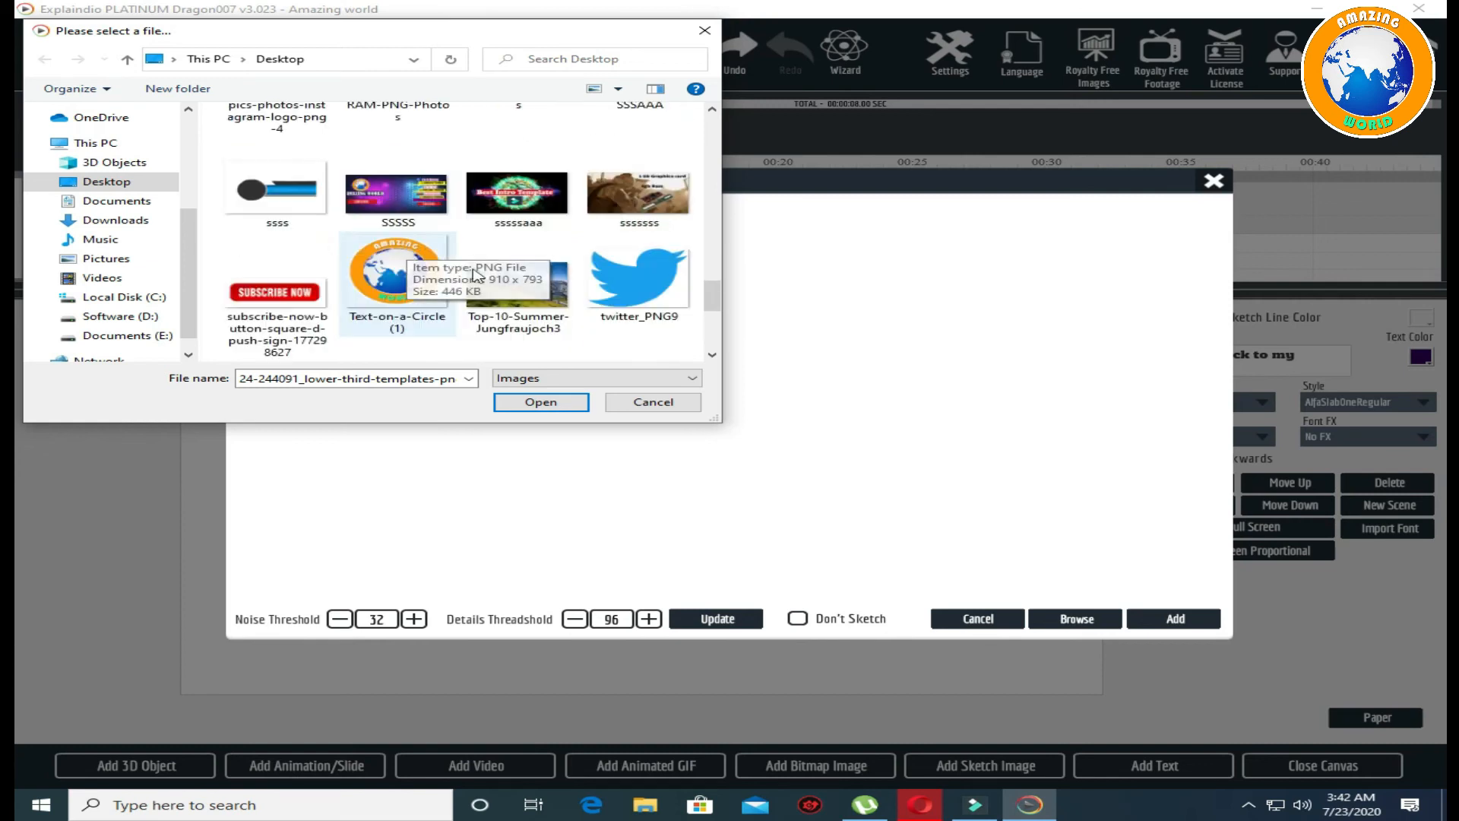
pyautogui.scroll(-1, 486, 278)
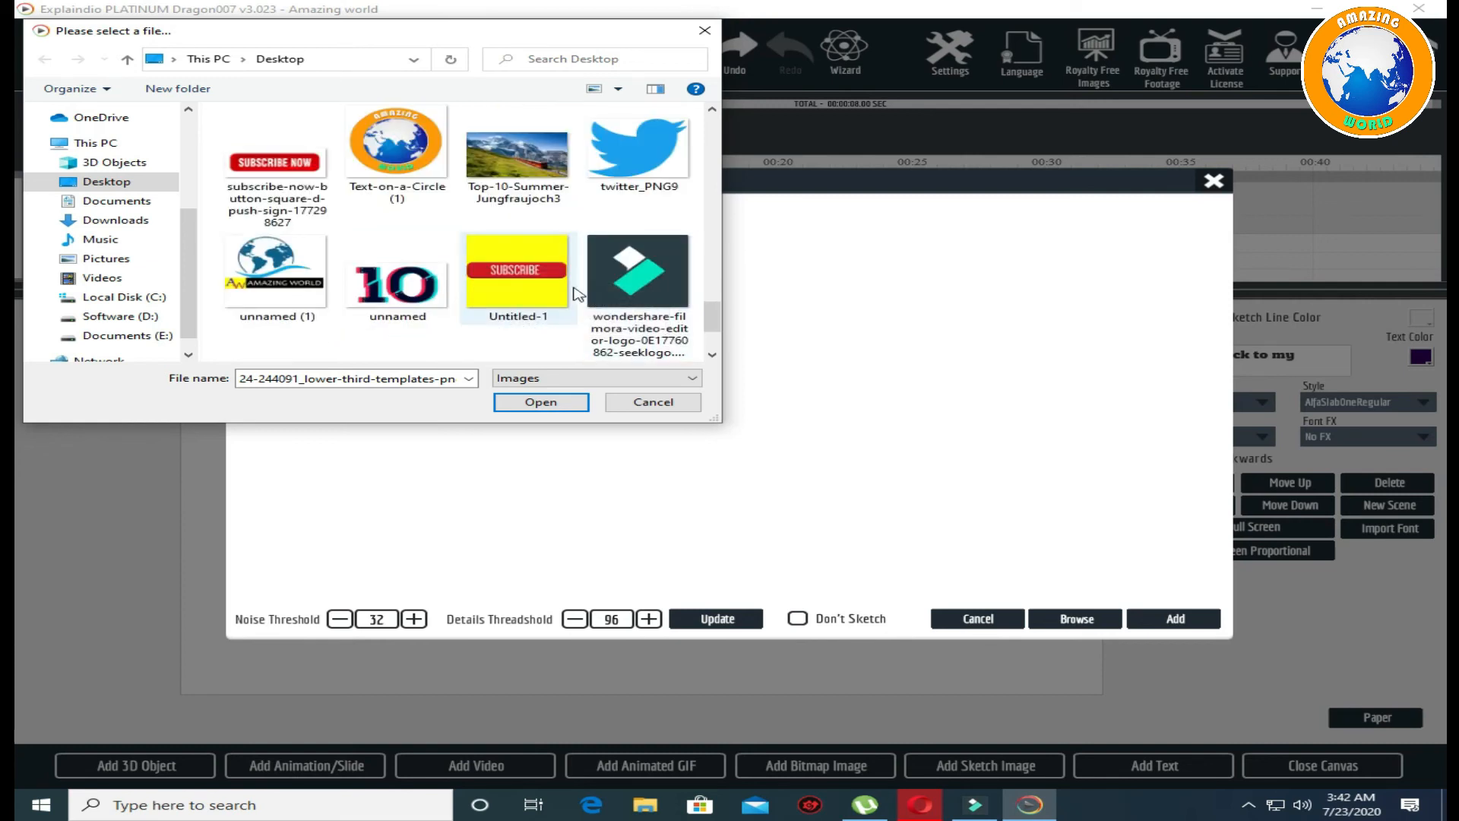
pyautogui.scroll(-1, 577, 294)
pyautogui.click(276, 304)
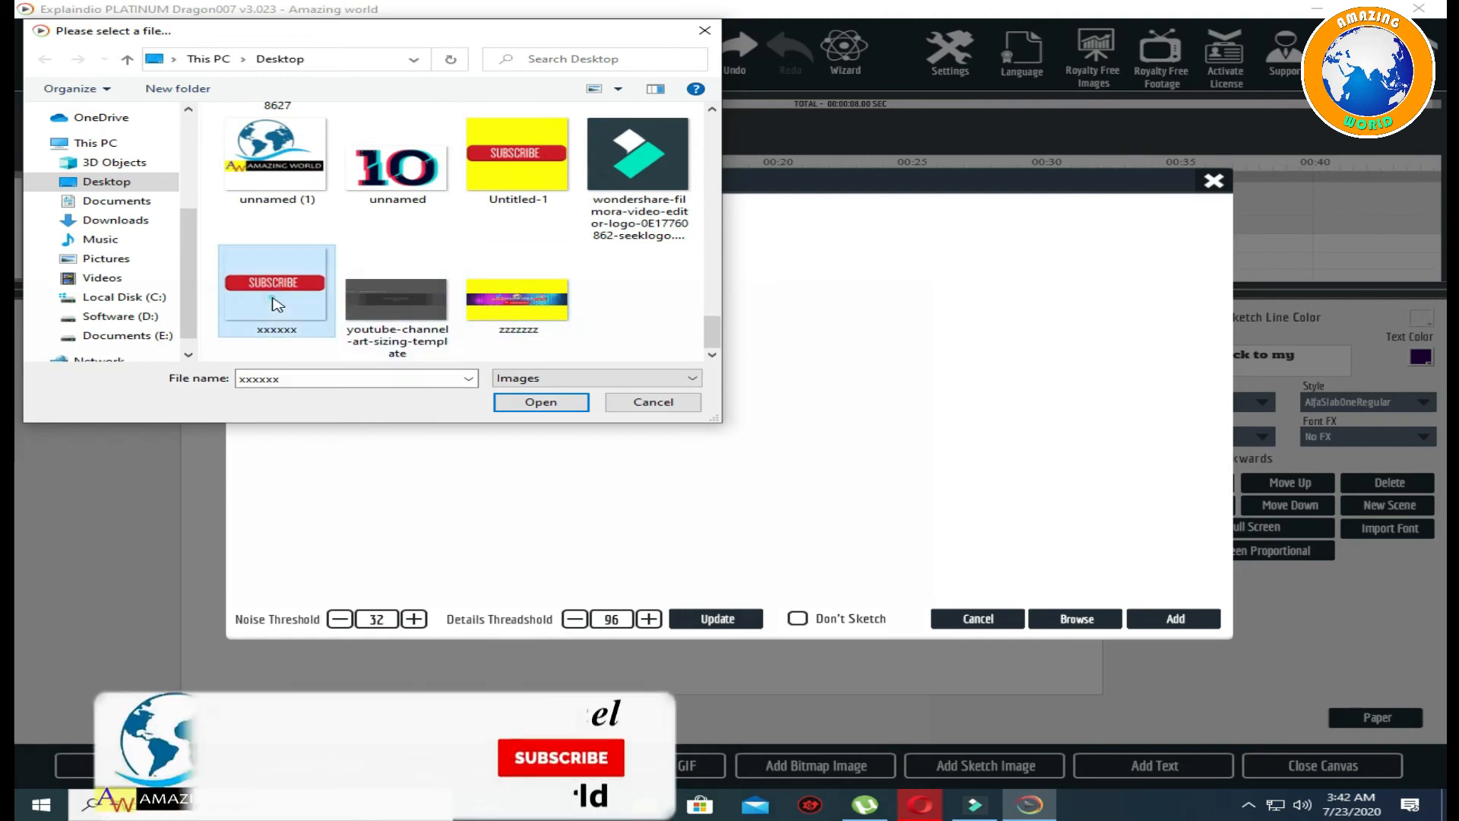
pyautogui.doubleClick(277, 304)
pyautogui.click(1170, 620)
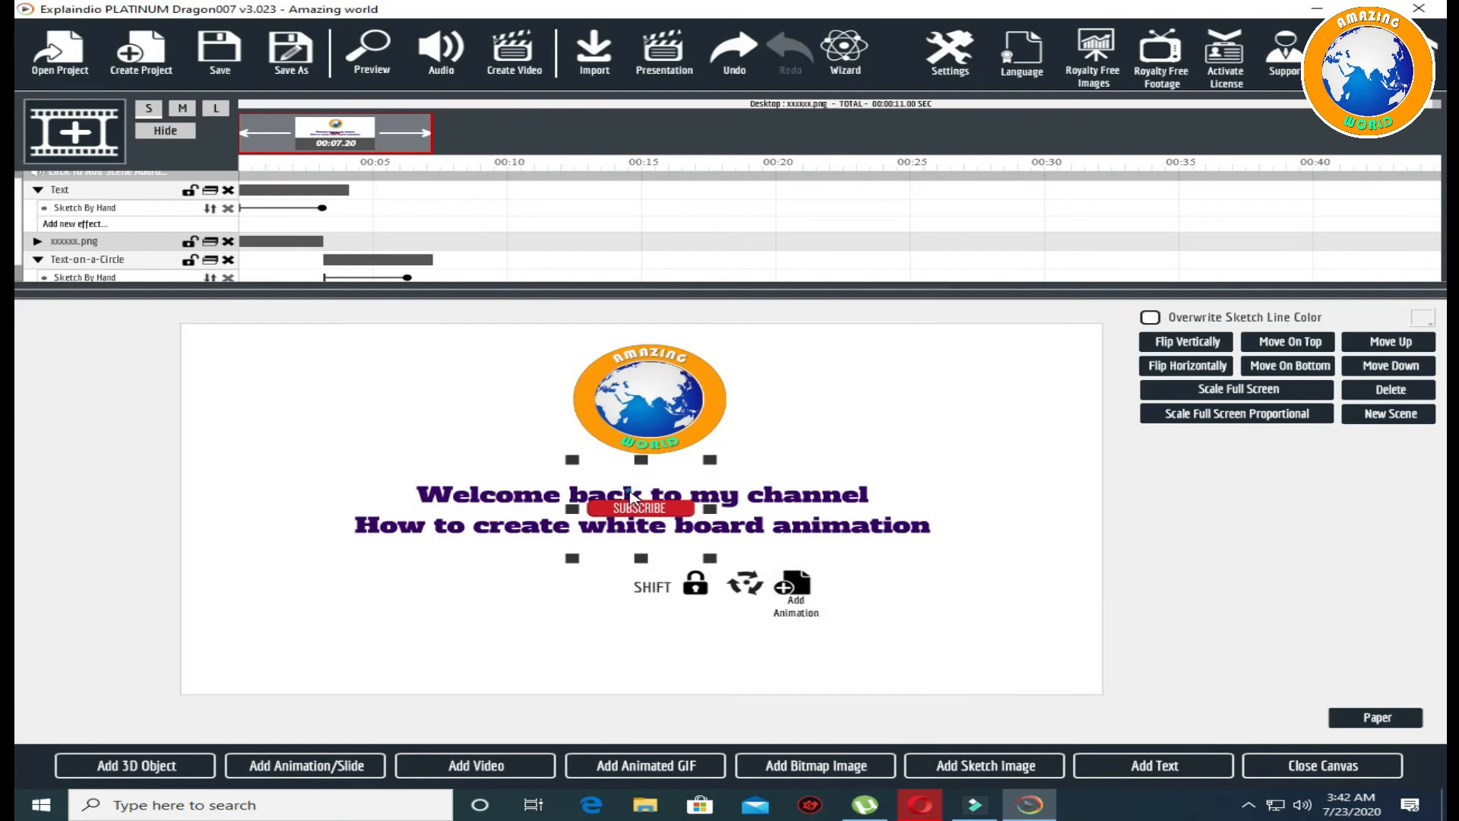
# Place the Subscribe button image centred below the welcome text and enlarge it.
pyautogui.moveTo(630, 494); pyautogui.dragTo(629, 580)
pyautogui.moveTo(708, 544); pyautogui.dragTo(647, 588)
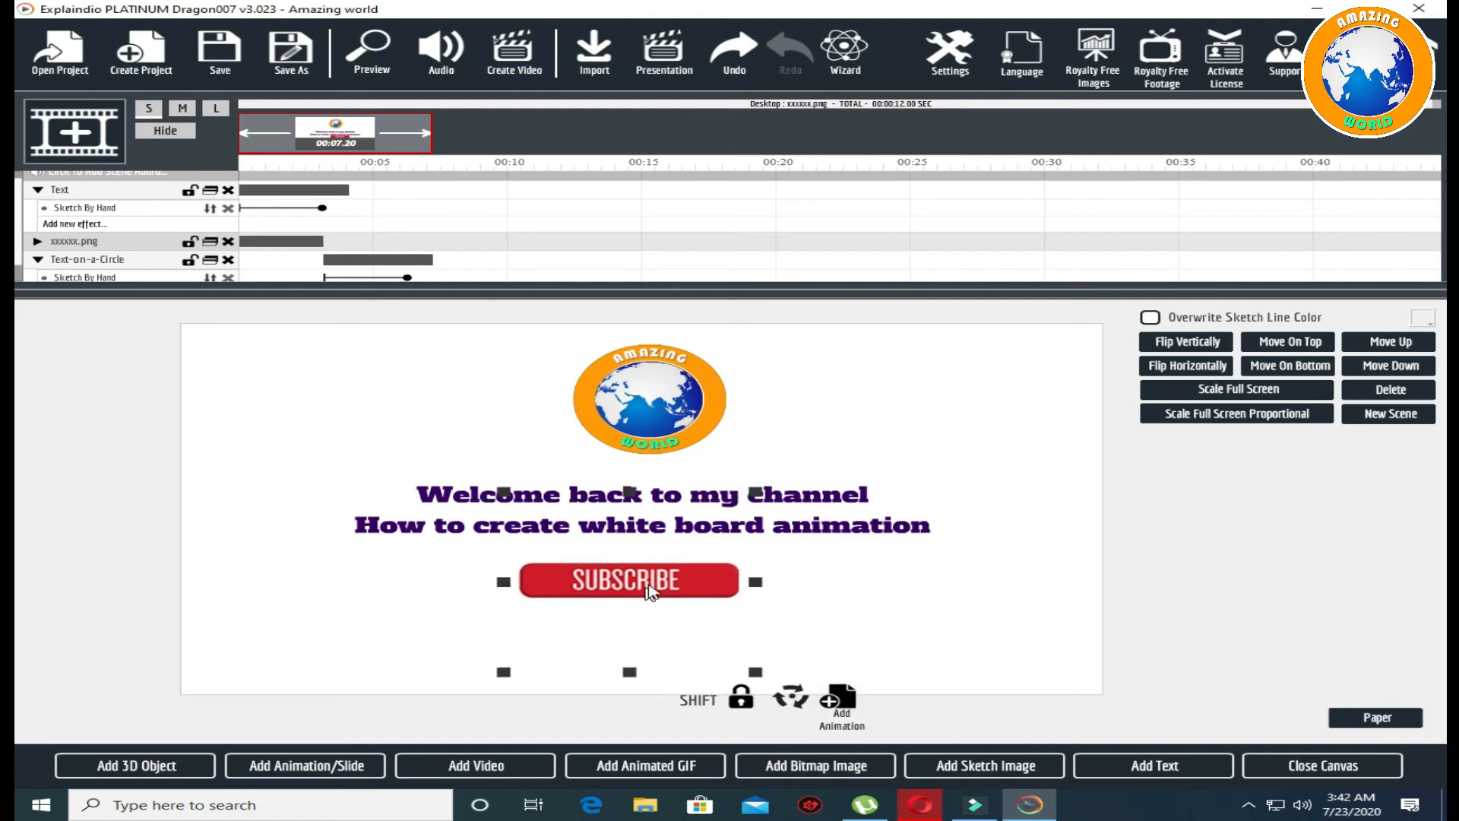